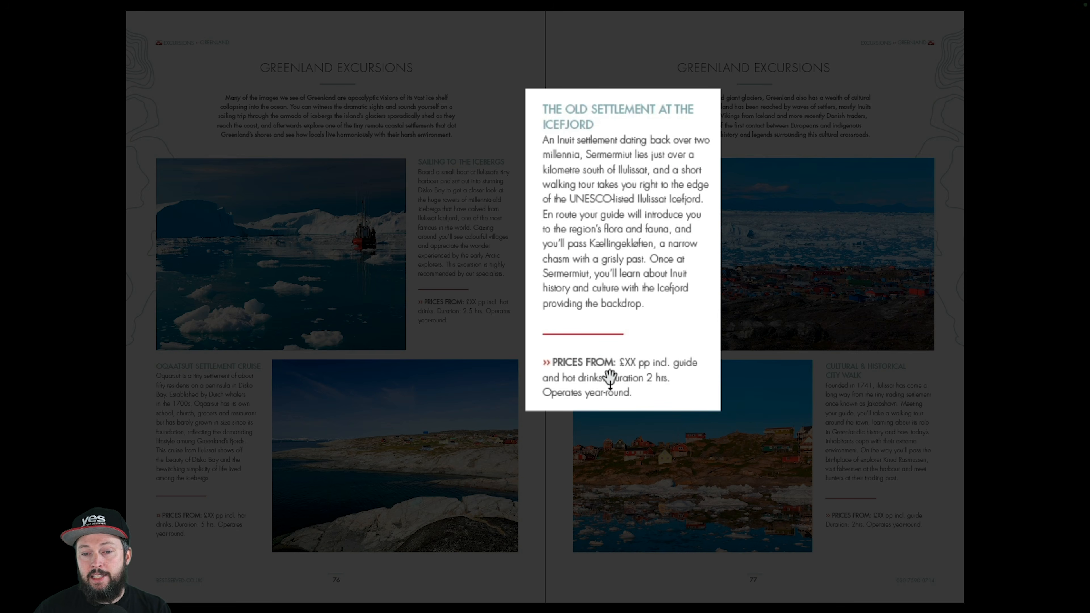
# Inspect the separate heading, description, divider line and prices objects that make up the SAILING TO THE ICEBERGS excursion block
pyautogui.click(610, 378)
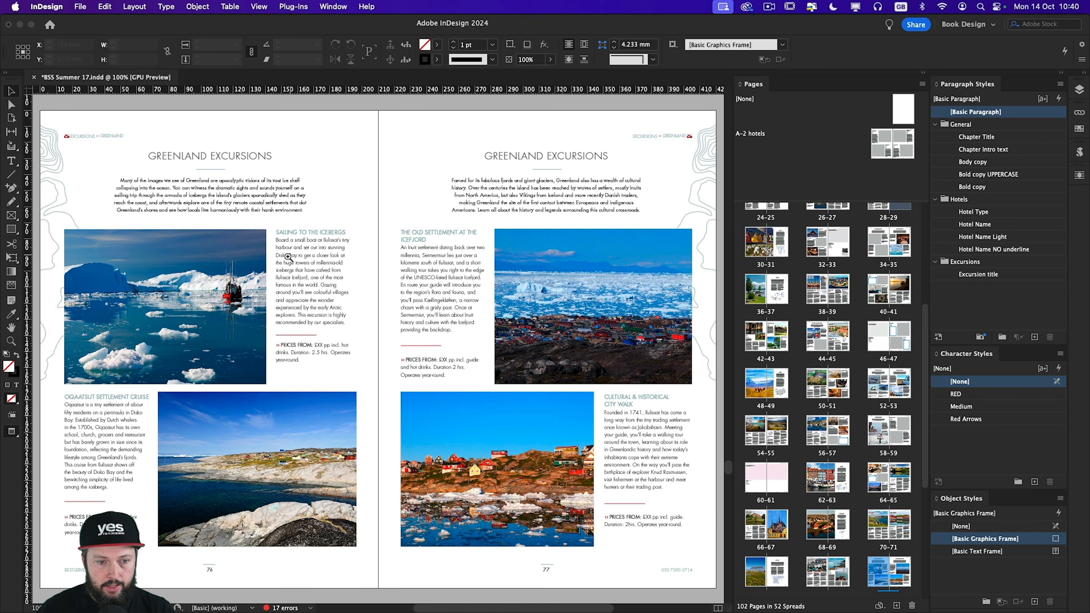
pyautogui.moveTo(287, 262); pyautogui.dragTo(480, 257)
pyautogui.click(471, 156)
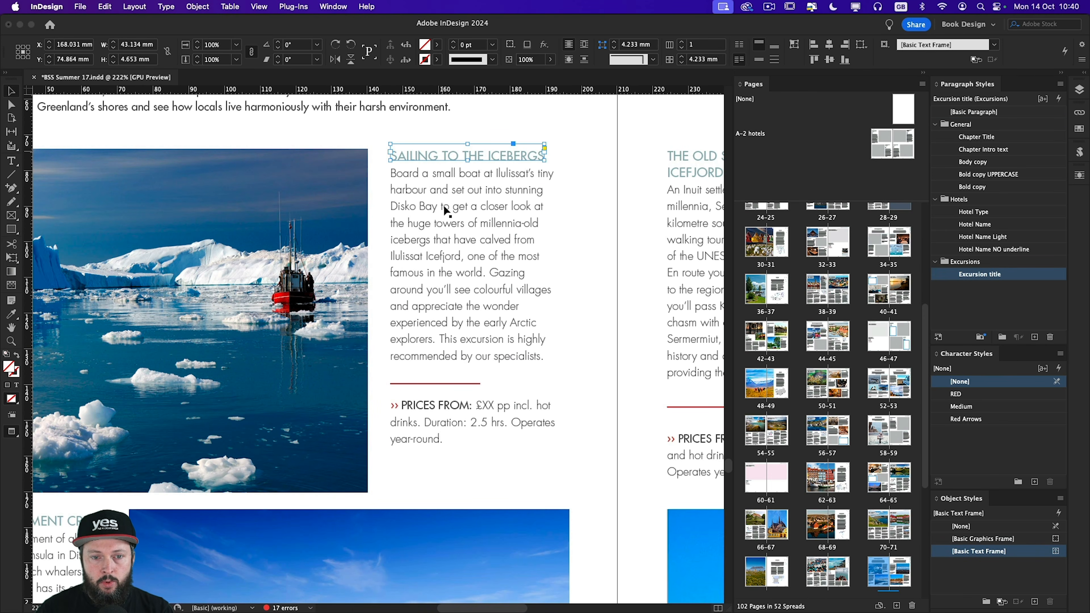
pyautogui.click(445, 230)
pyautogui.click(469, 384)
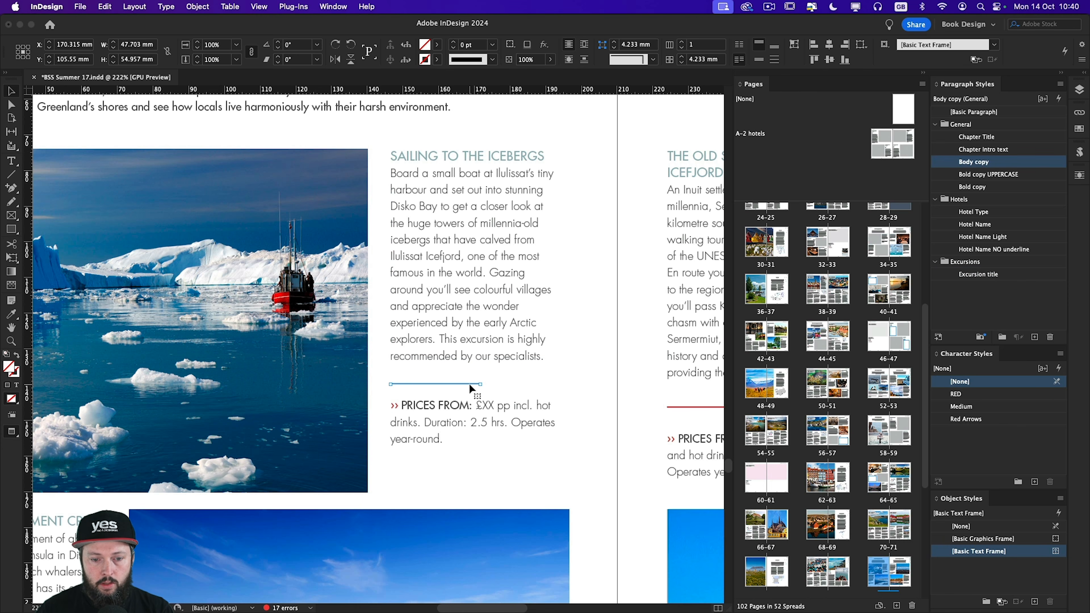
pyautogui.click(459, 412)
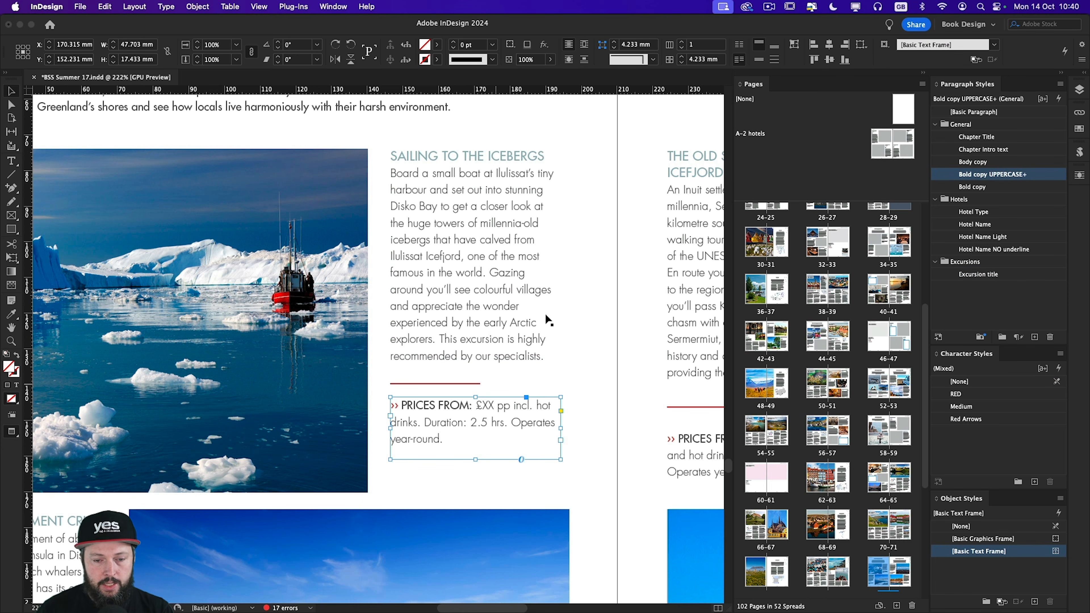
pyautogui.click(590, 284)
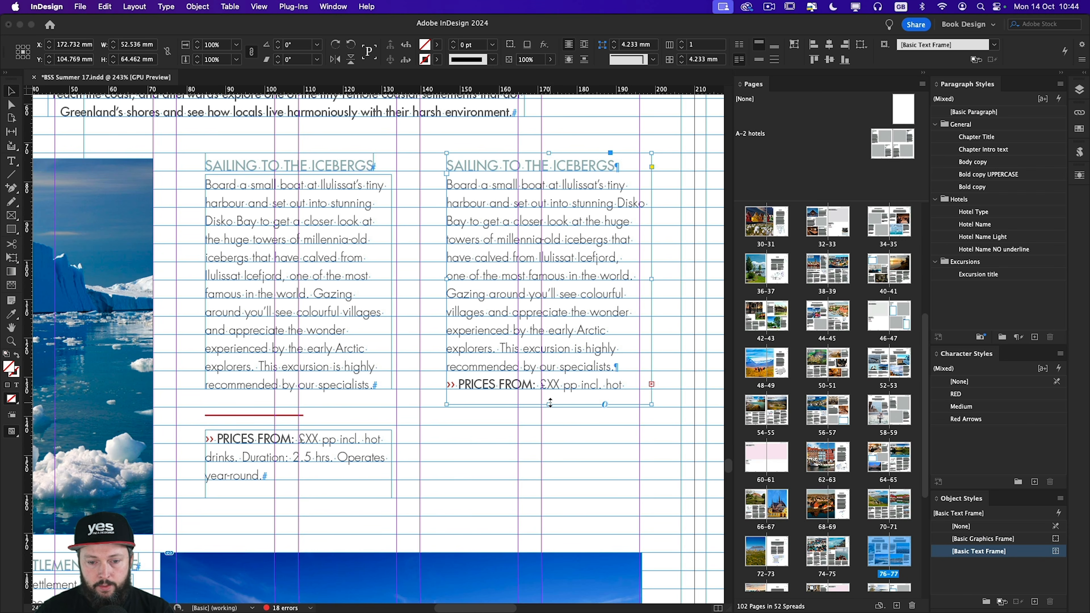
# Lengthen the duplicate single-frame excursion text until the whole prices paragraph fits, and select its SAILING TO THE ICEBERGS heading
pyautogui.moveTo(550, 403); pyautogui.dragTo(547, 498)
pyautogui.click(517, 523)
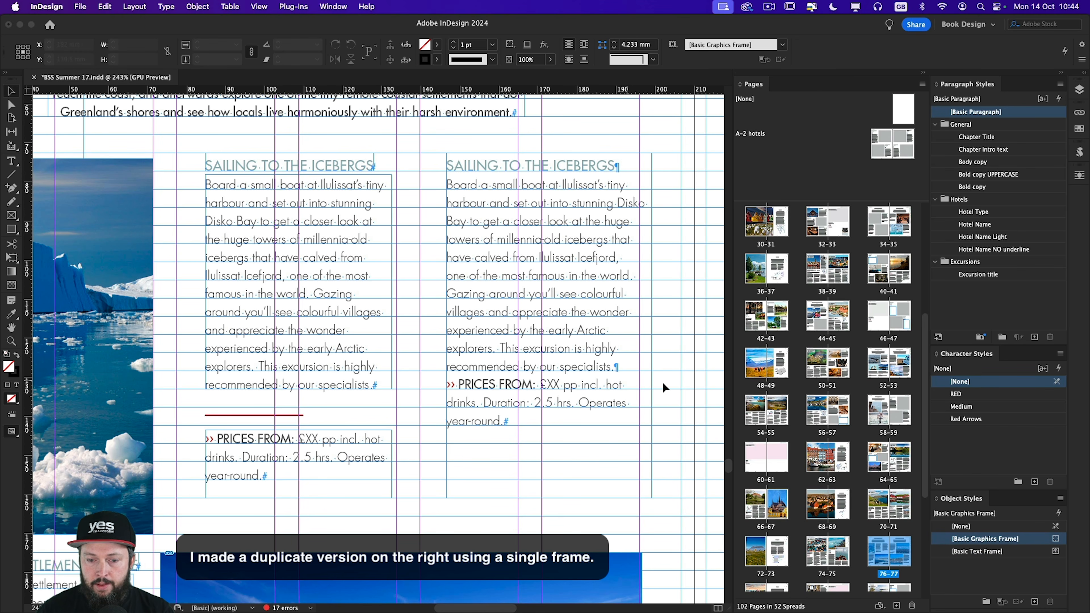
pyautogui.doubleClick(572, 167)
pyautogui.moveTo(615, 165); pyautogui.dragTo(445, 167)
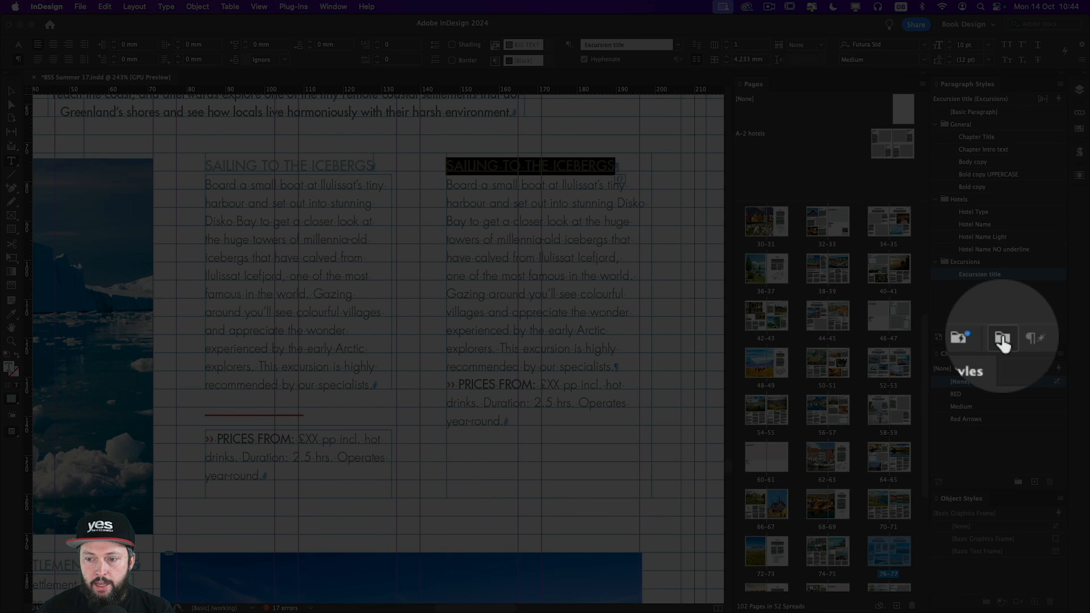
# Create a paragraph style group outside the Excursions group and name it FIX
pyautogui.click(1002, 337)
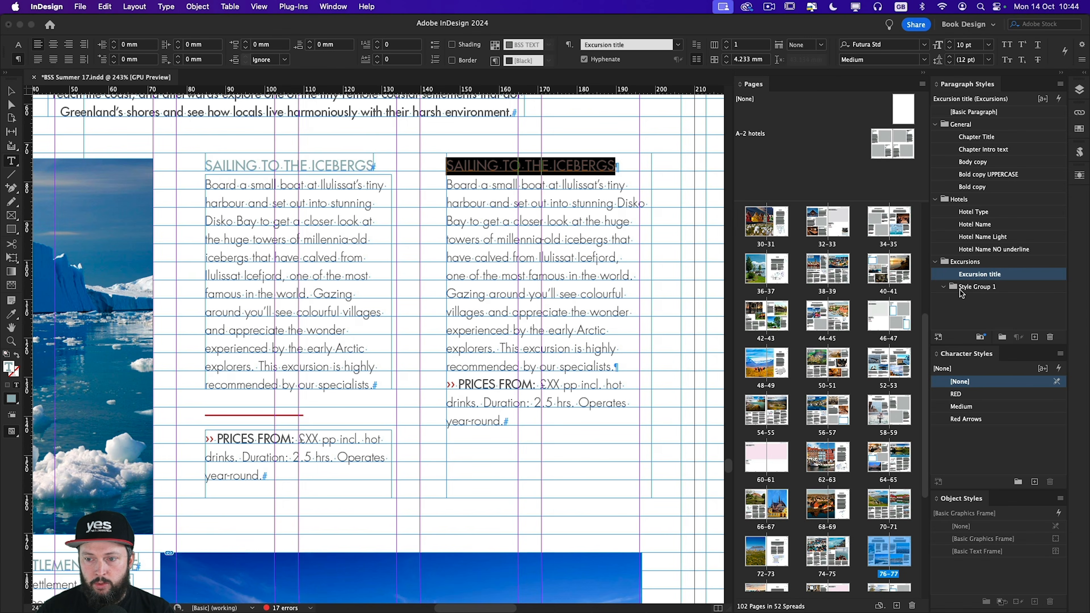
pyautogui.moveTo(961, 293); pyautogui.dragTo(955, 311)
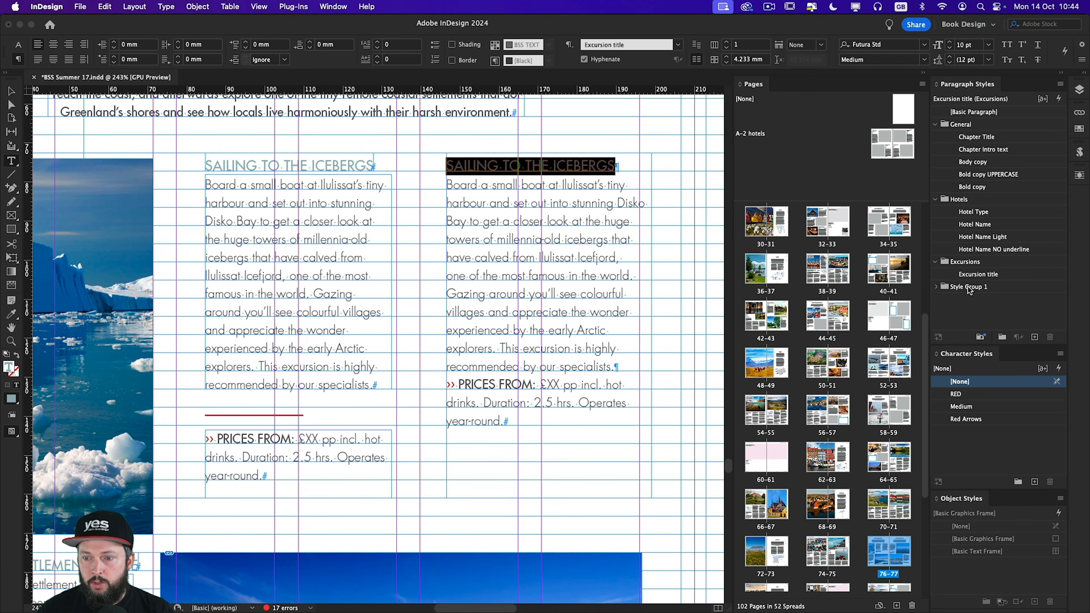
pyautogui.doubleClick(969, 288)
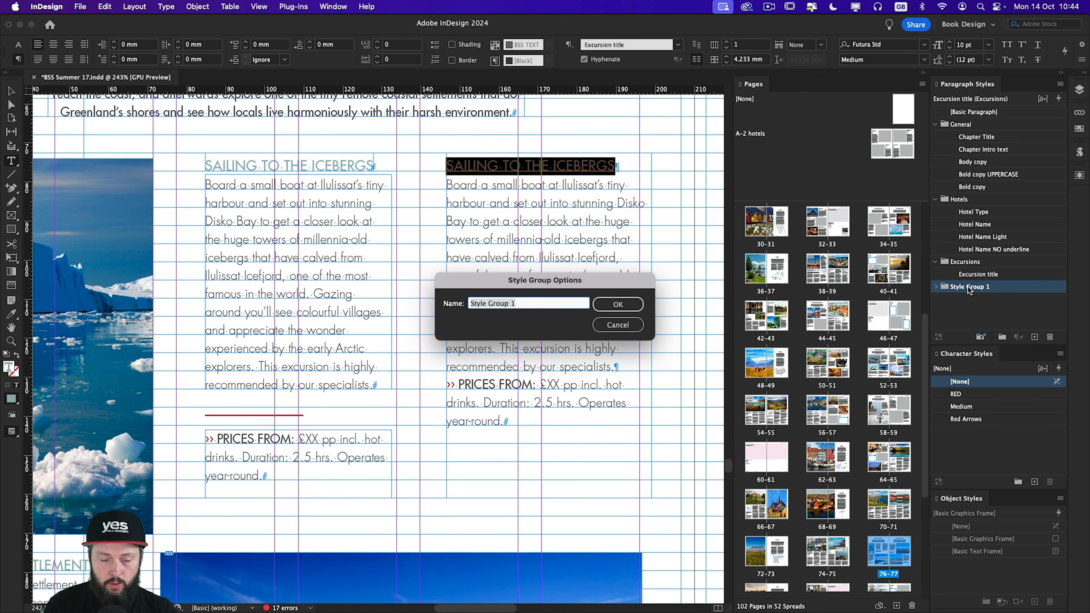
pyautogui.write('FIX')
pyautogui.press('Return')
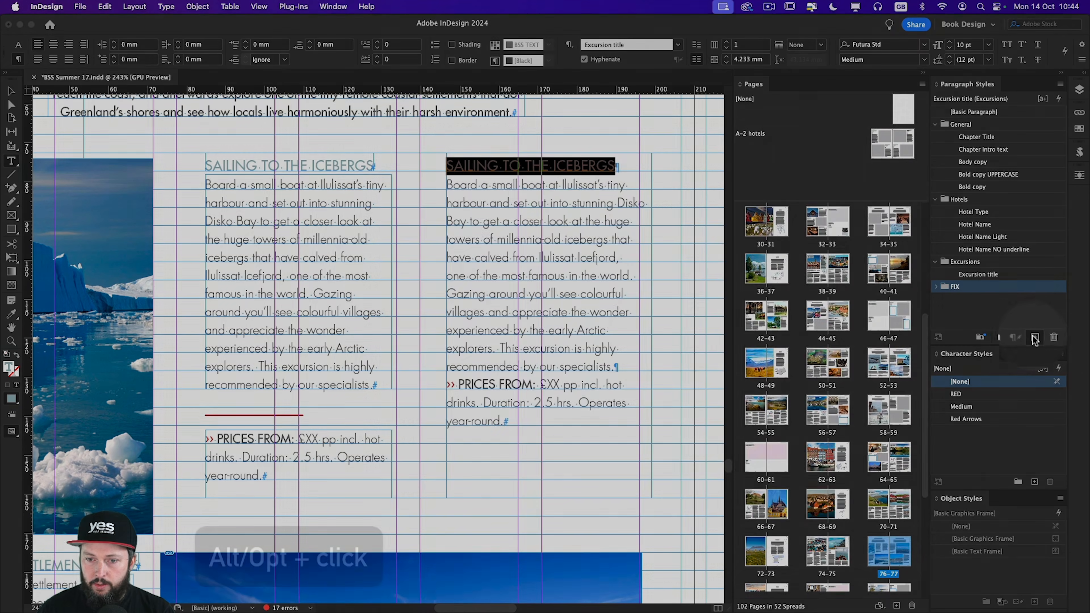
# Start a new paragraph style from the selected heading and base it on [No Paragraph Style]
pyautogui.keyDown('alt'); pyautogui.click(1035, 337); pyautogui.keyUp('alt')
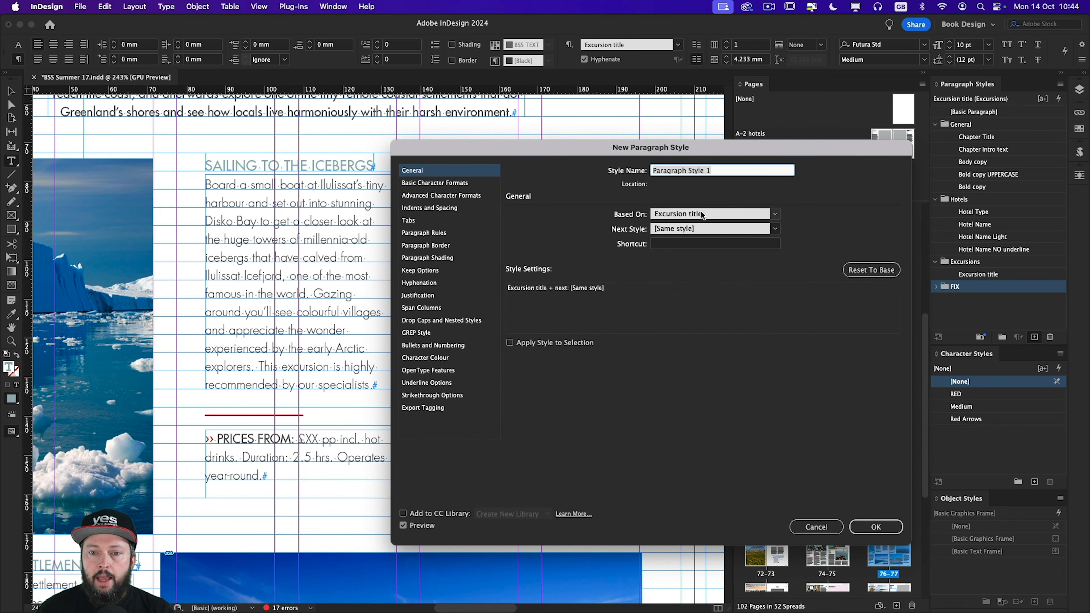
pyautogui.click(775, 215)
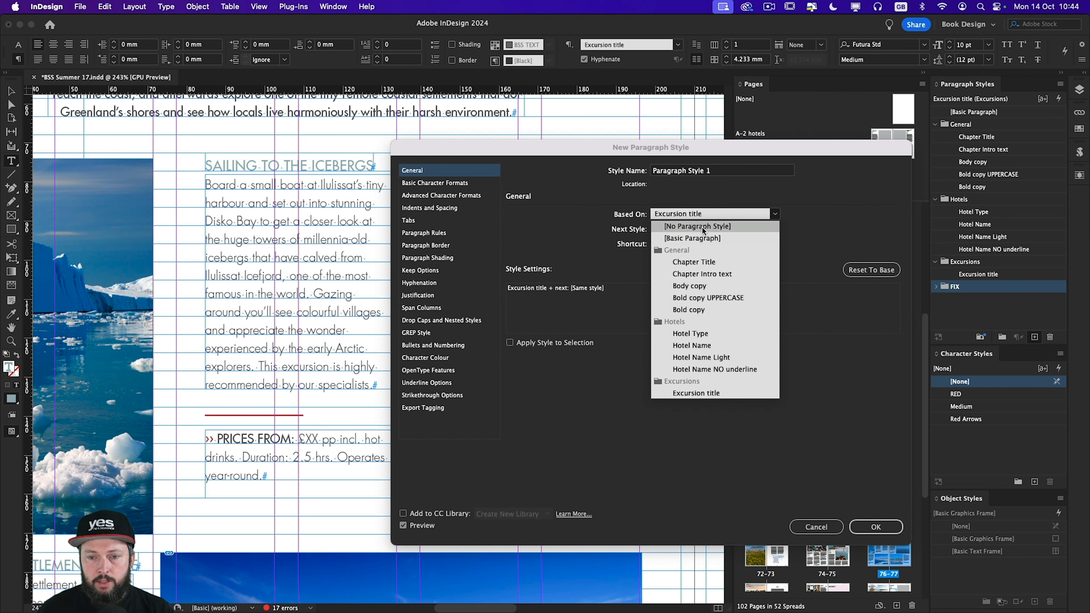
pyautogui.click(702, 238)
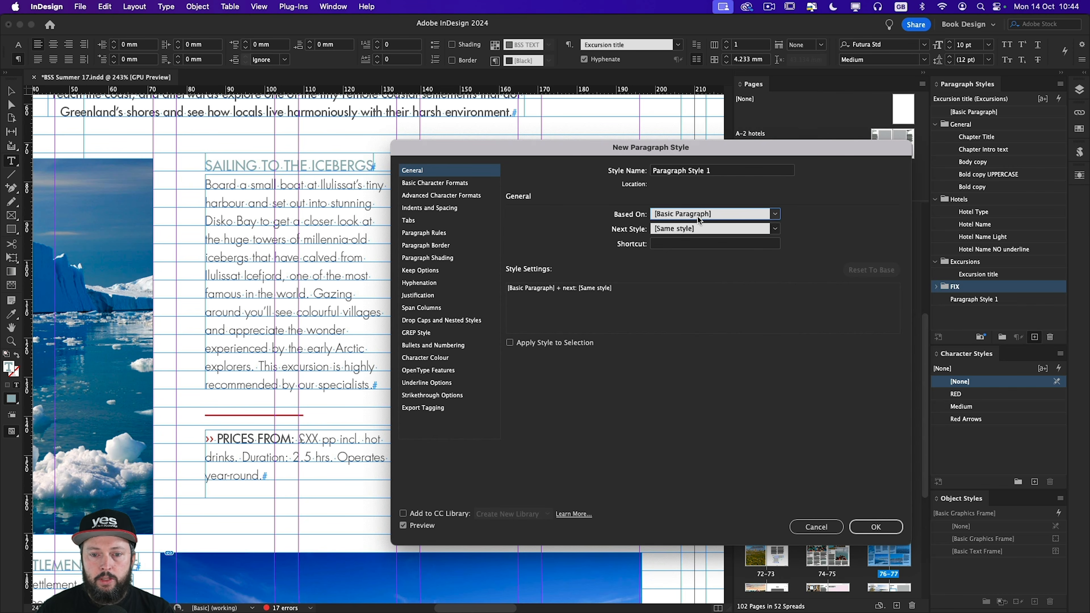
pyautogui.click(775, 214)
pyautogui.click(702, 227)
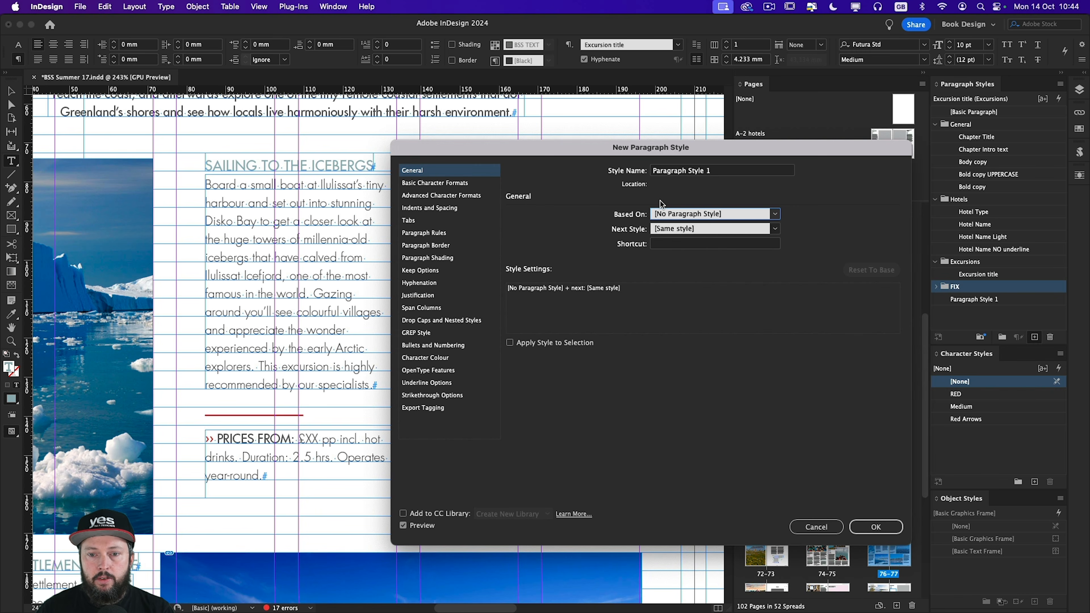
# Create the style as Sub-heading with Apply Style to Selection enabled, and move it into the FIX group
pyautogui.click(728, 172)
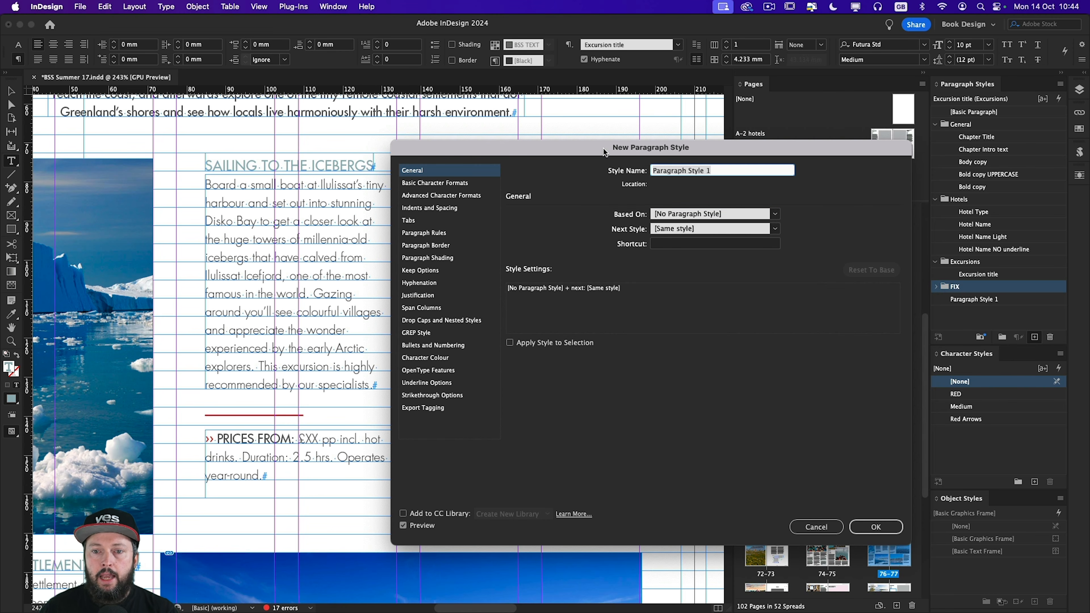
pyautogui.moveTo(596, 149); pyautogui.dragTo(515, 193)
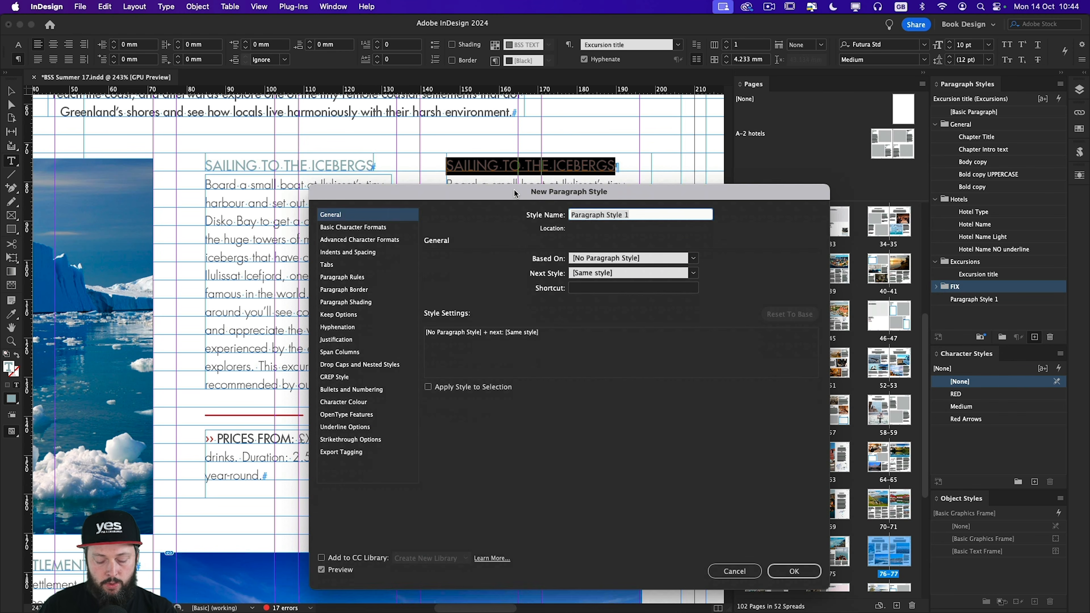
pyautogui.press('super+a')
pyautogui.write('Sub')
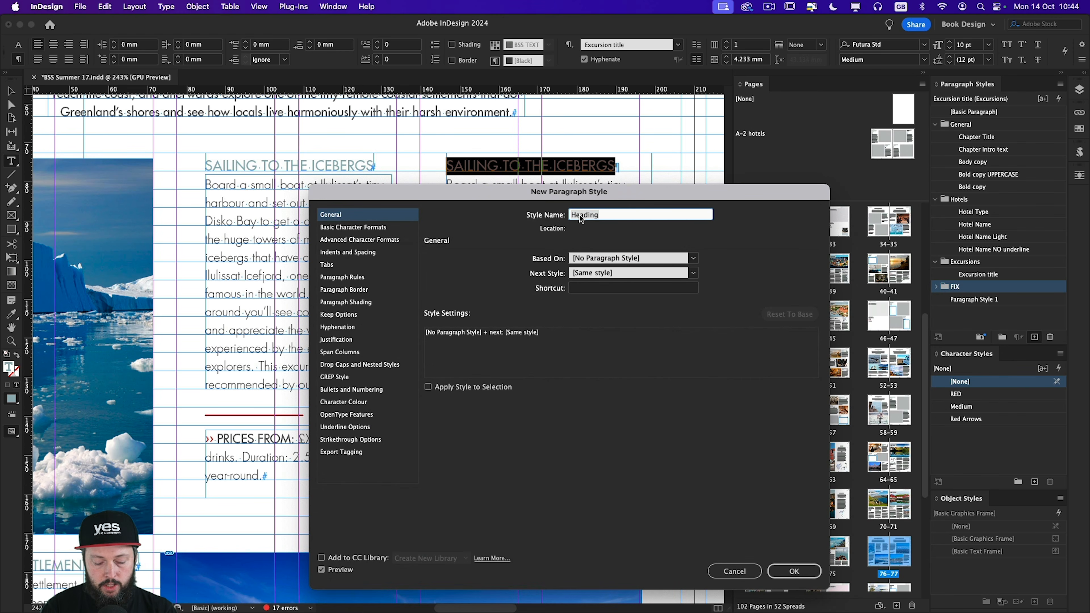
pyautogui.write('-hea')
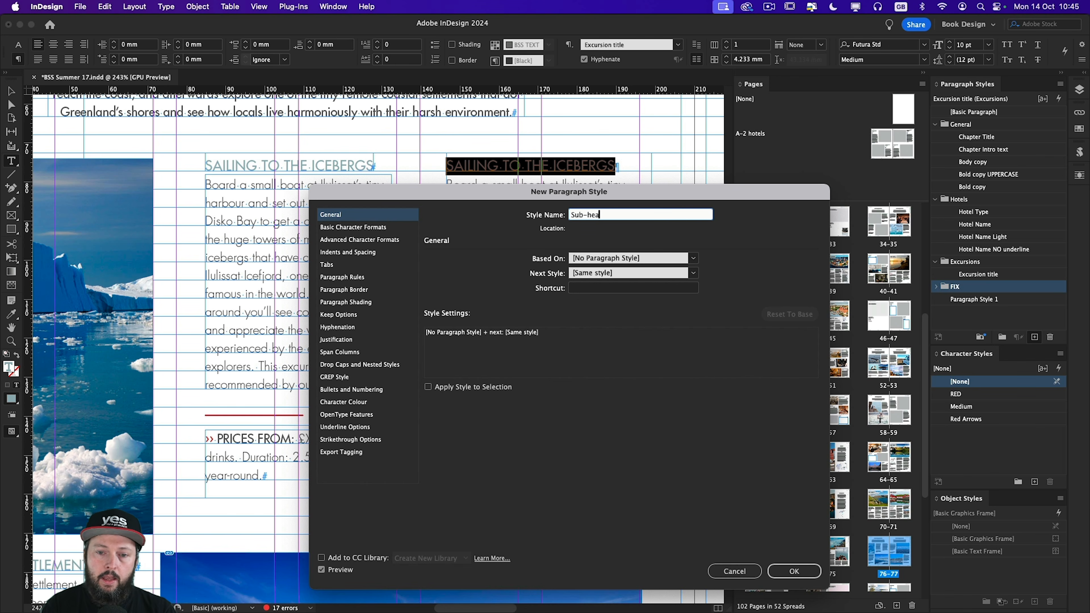
pyautogui.write('ding')
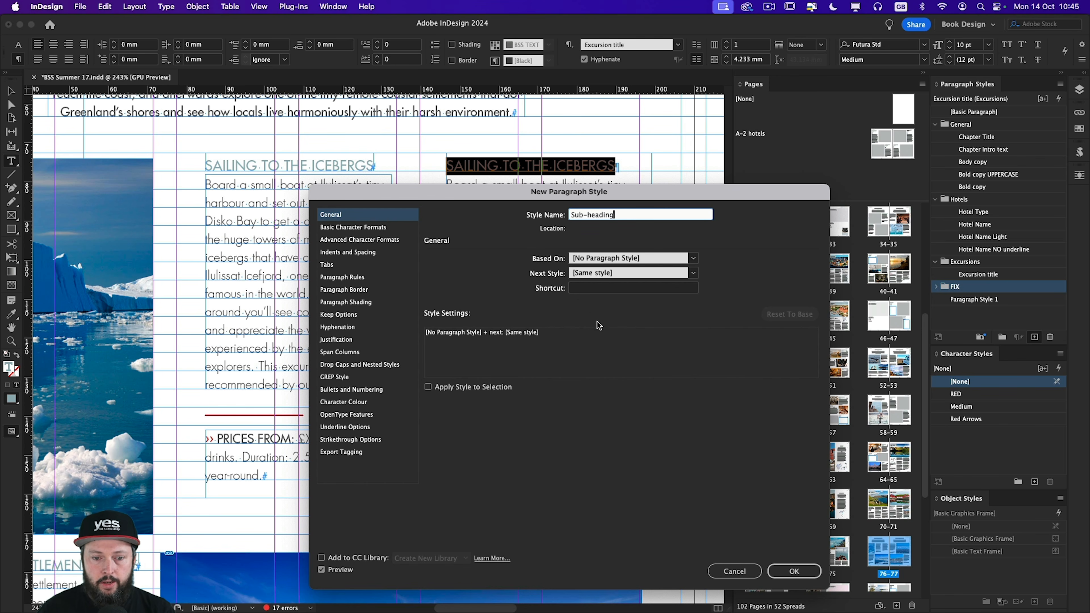
pyautogui.click(472, 388)
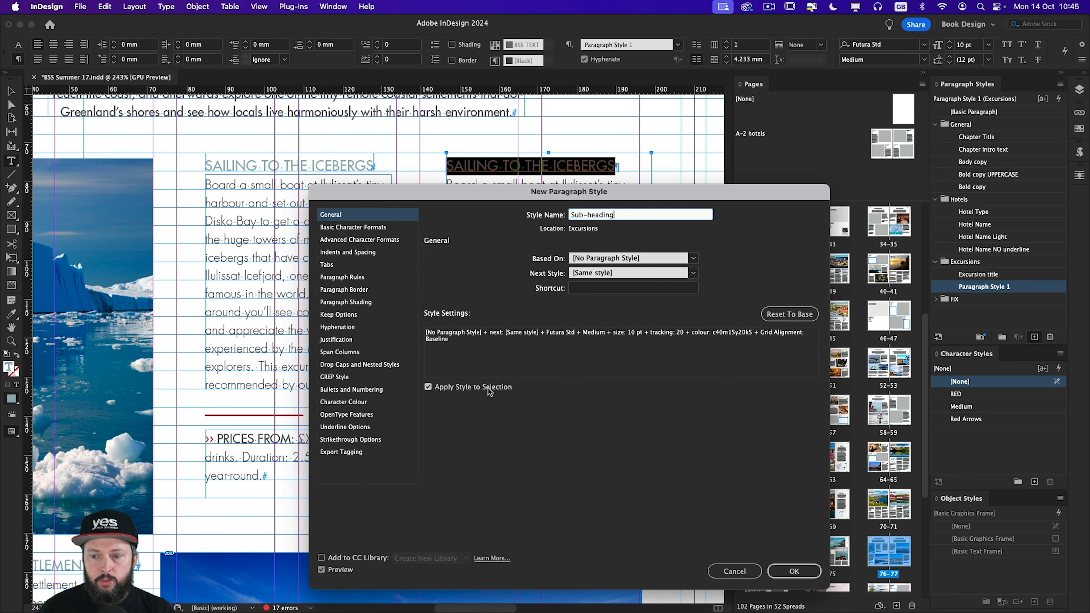
pyautogui.click(794, 570)
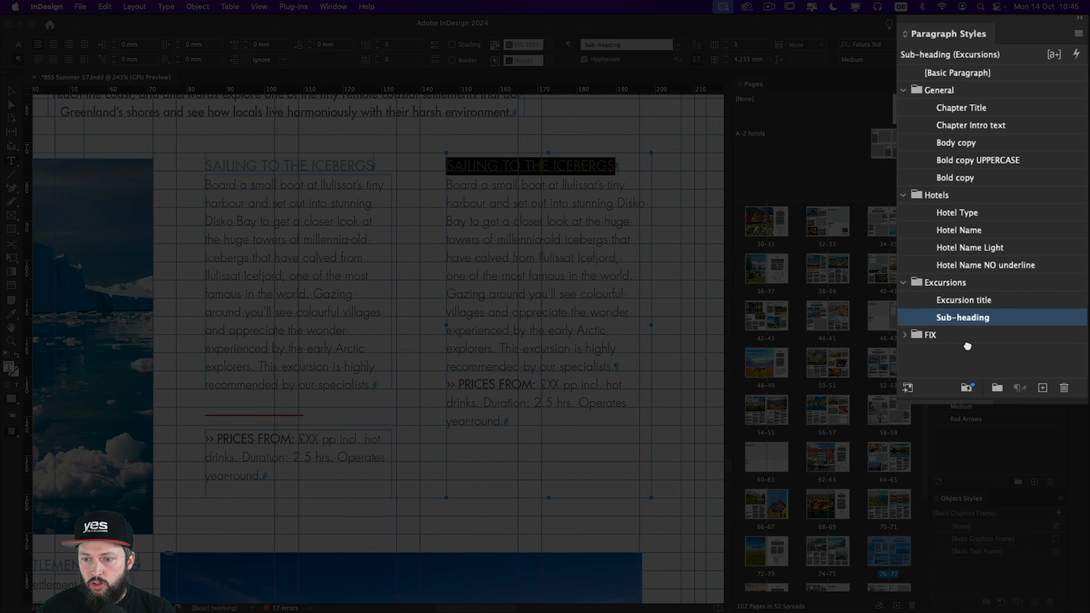
pyautogui.moveTo(967, 346); pyautogui.dragTo(966, 336)
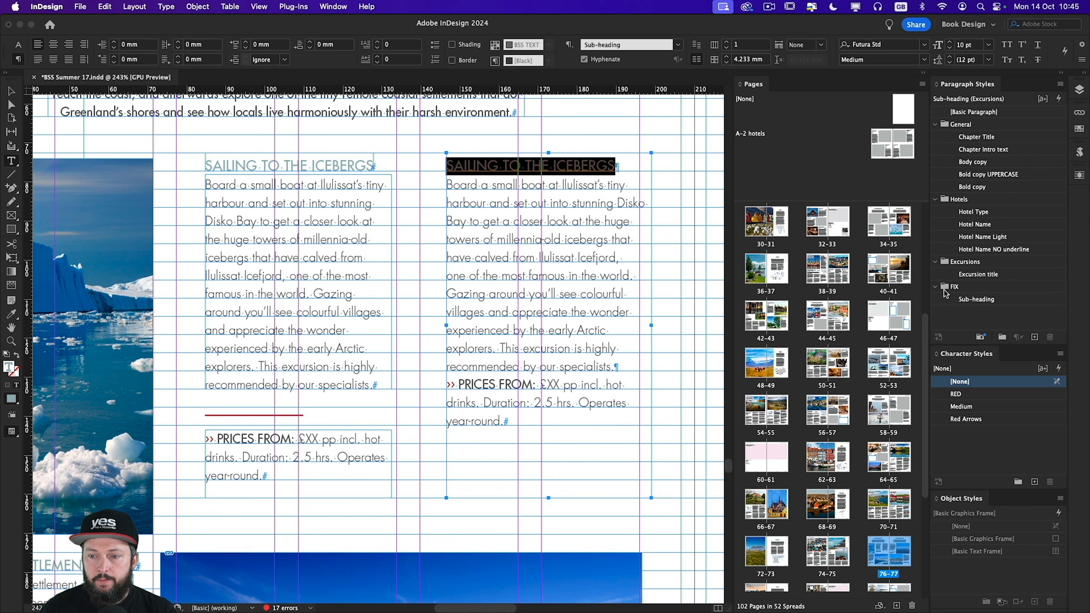
# Create a paragraph style named excursion body from the description paragraph, based on [No Paragraph Style], and move it into the FIX group
pyautogui.click(615, 277)
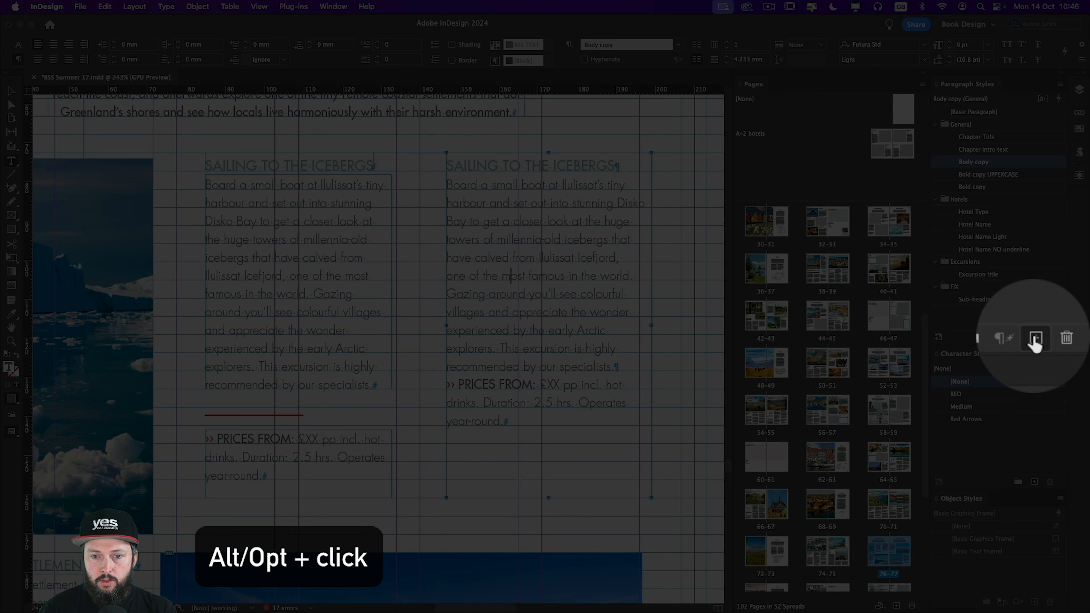
pyautogui.keyDown('alt'); pyautogui.click(1035, 337); pyautogui.keyUp('alt')
pyautogui.click(694, 259)
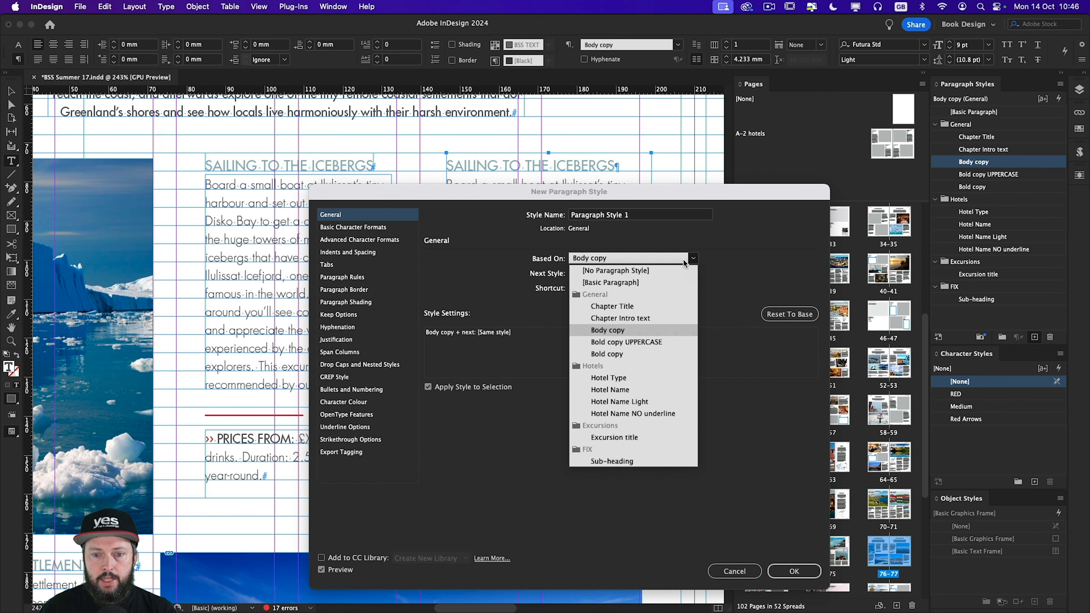
pyautogui.click(632, 270)
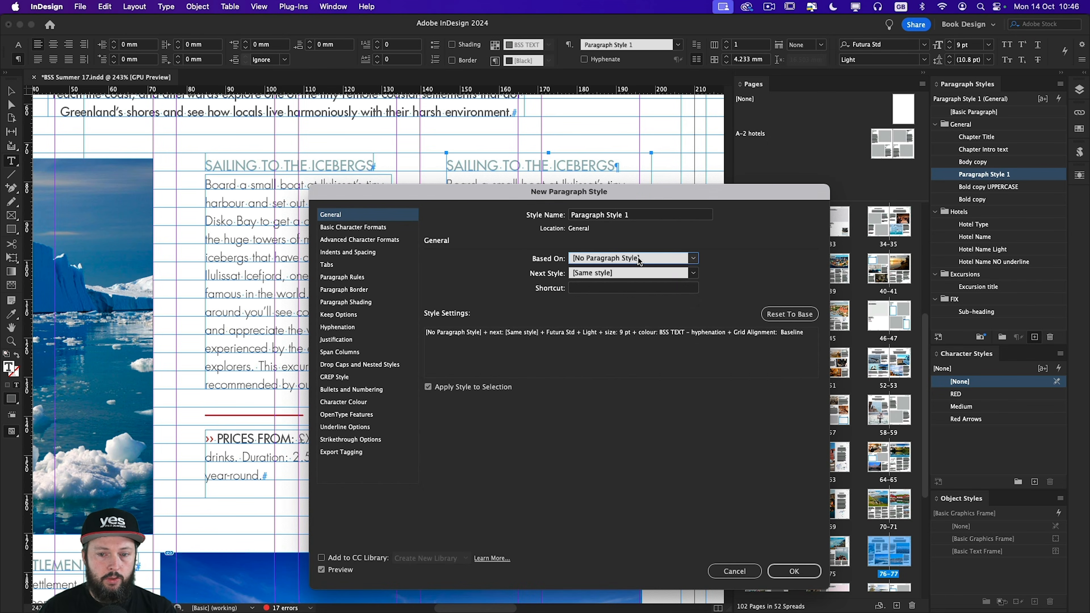
pyautogui.tripleClick(639, 215)
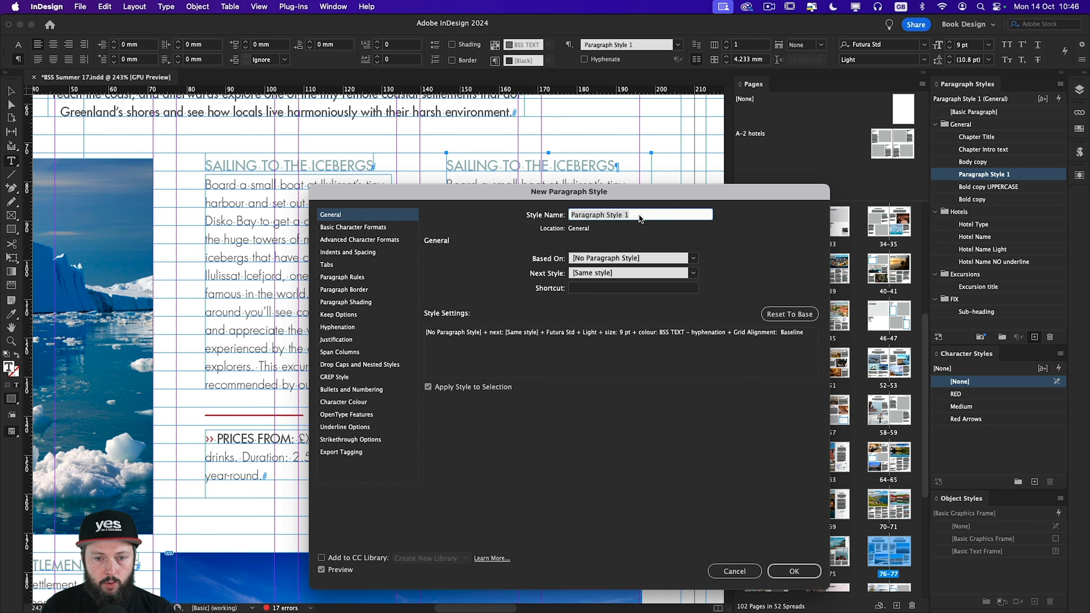
pyautogui.write('excu')
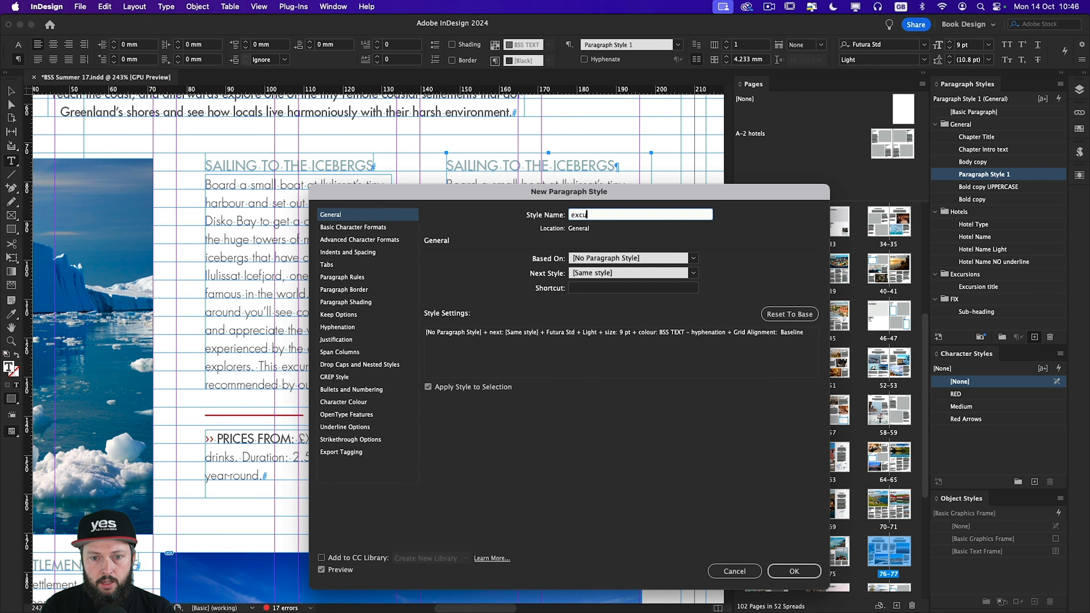
pyautogui.write('rsion body')
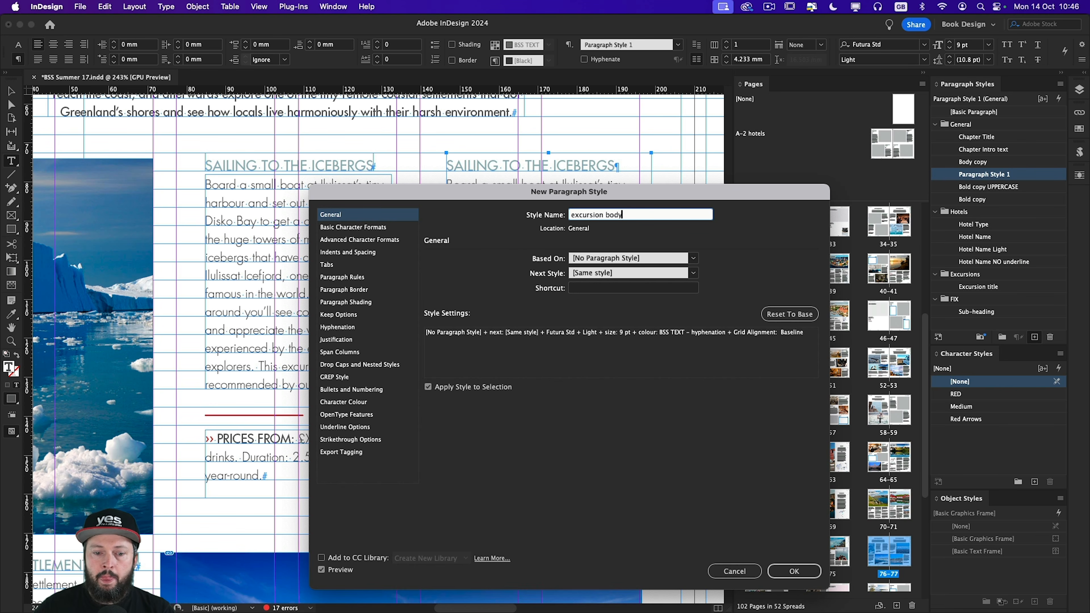
pyautogui.click(794, 571)
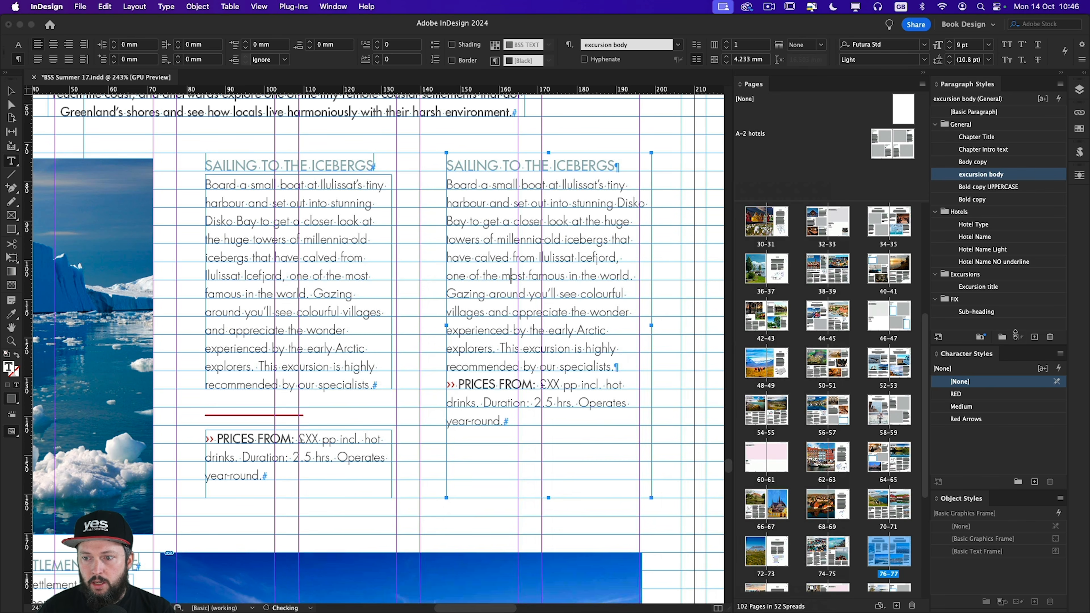
pyautogui.moveTo(1036, 175); pyautogui.dragTo(1011, 317)
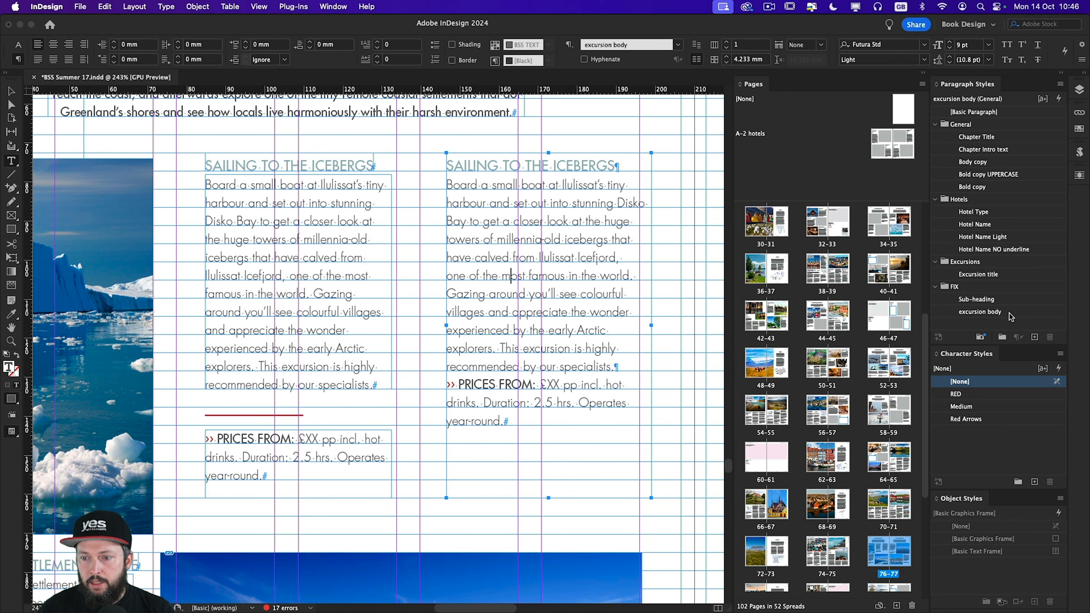
# Create a paragraph style named price section from the prices paragraph in the combined frame, based on [No Paragraph Style]
pyautogui.click(554, 385)
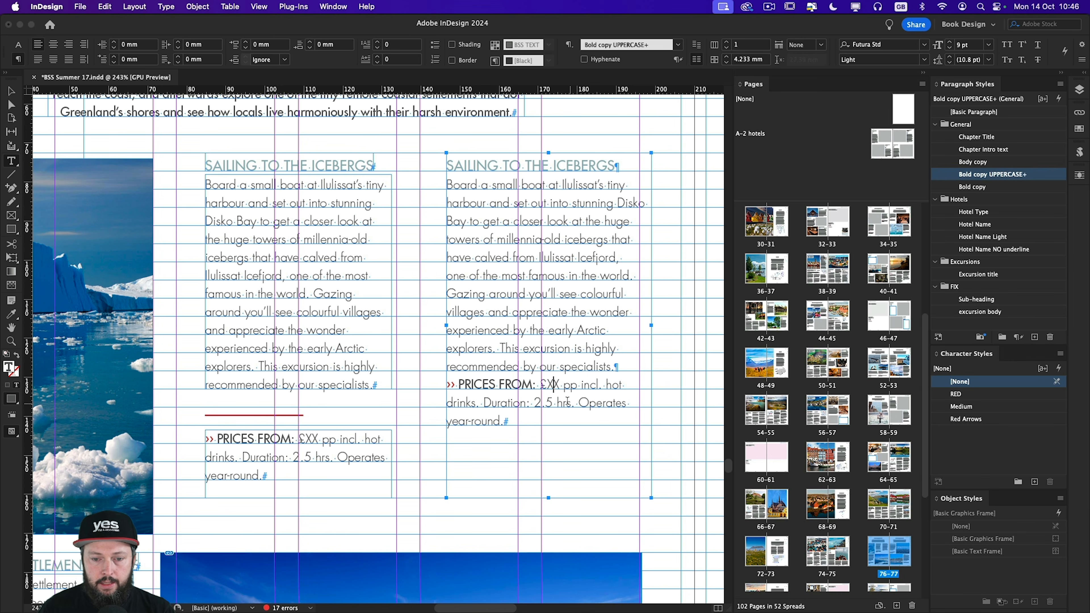
pyautogui.keyDown('alt'); pyautogui.click(1035, 337); pyautogui.keyUp('alt')
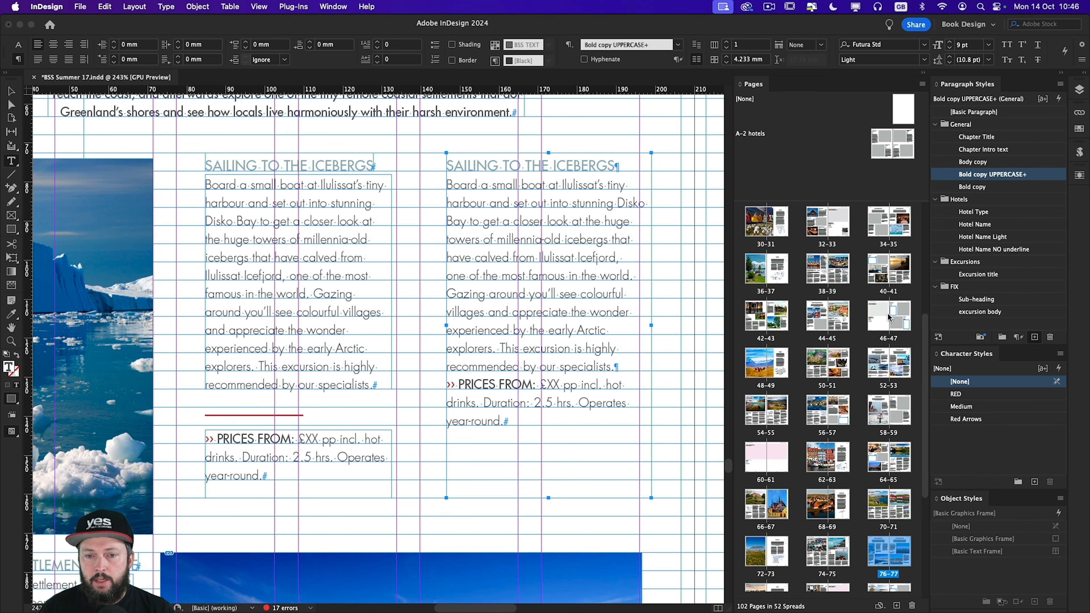
pyautogui.click(693, 258)
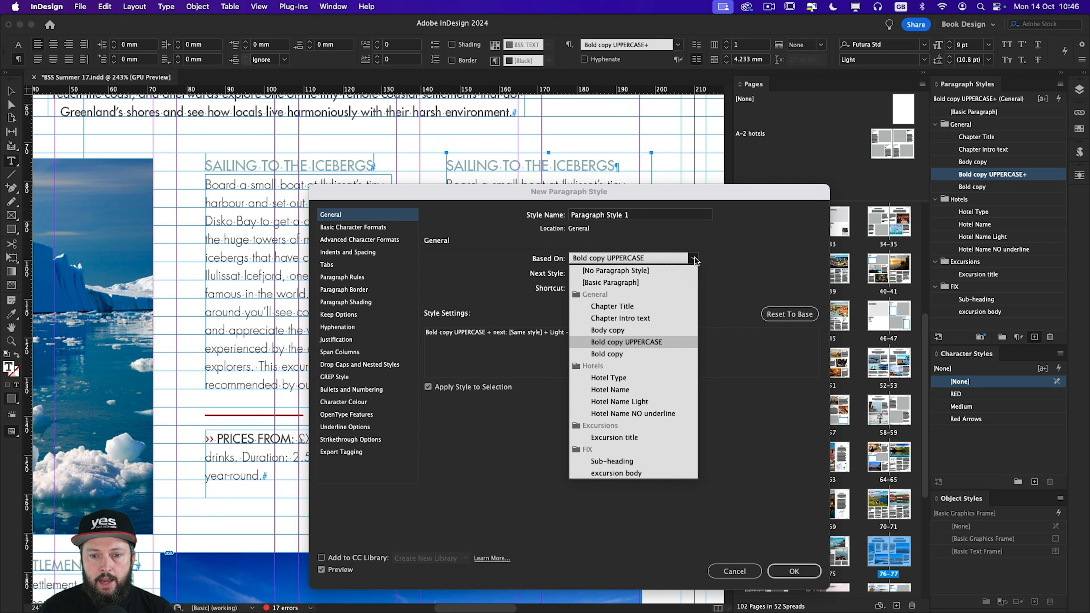
pyautogui.click(627, 271)
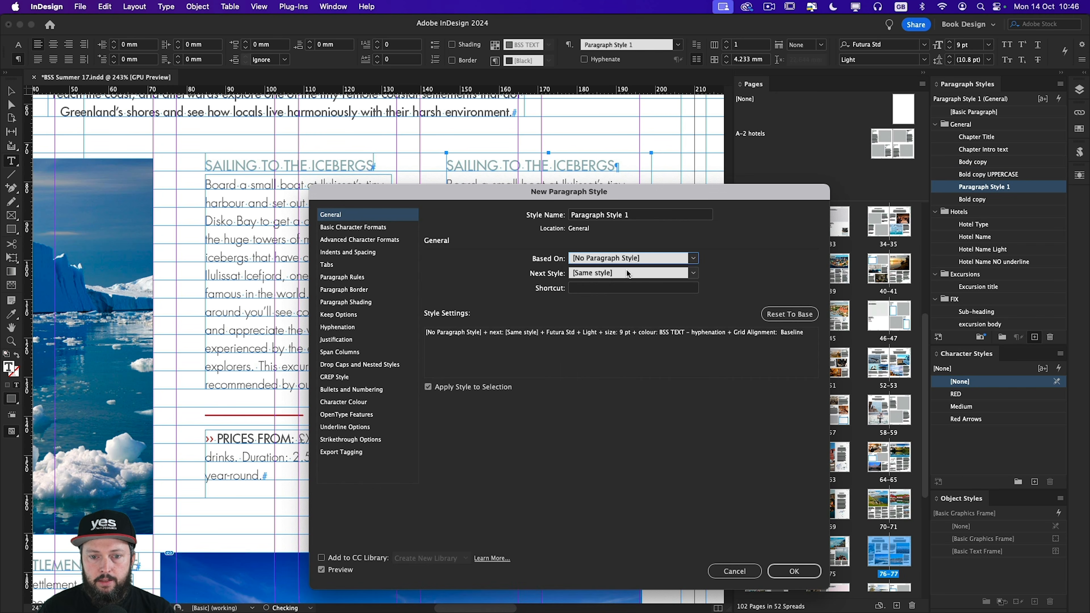
pyautogui.tripleClick(648, 217)
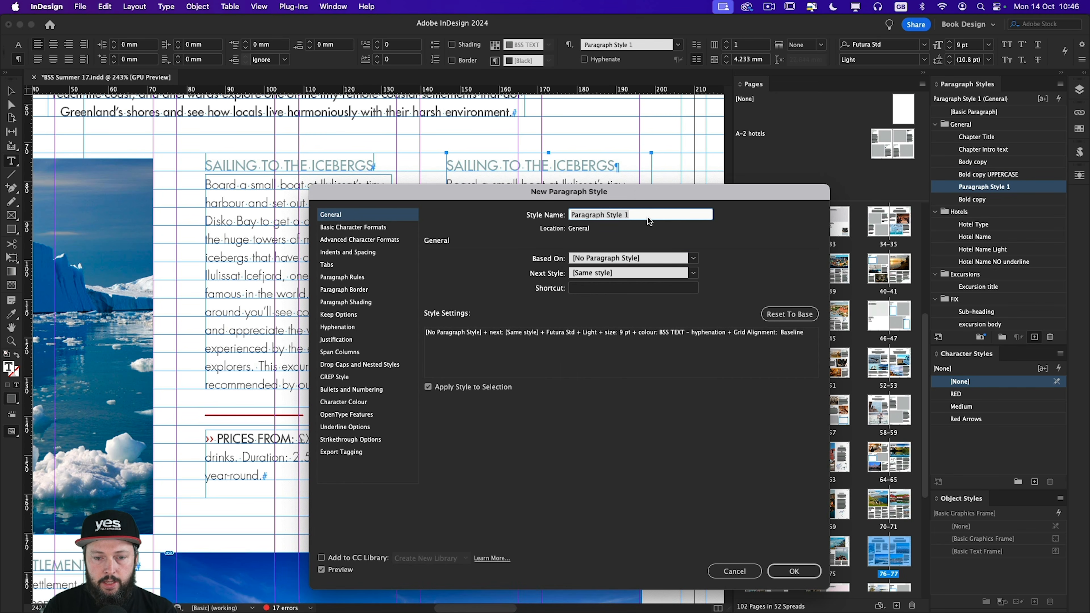
pyautogui.write('price')
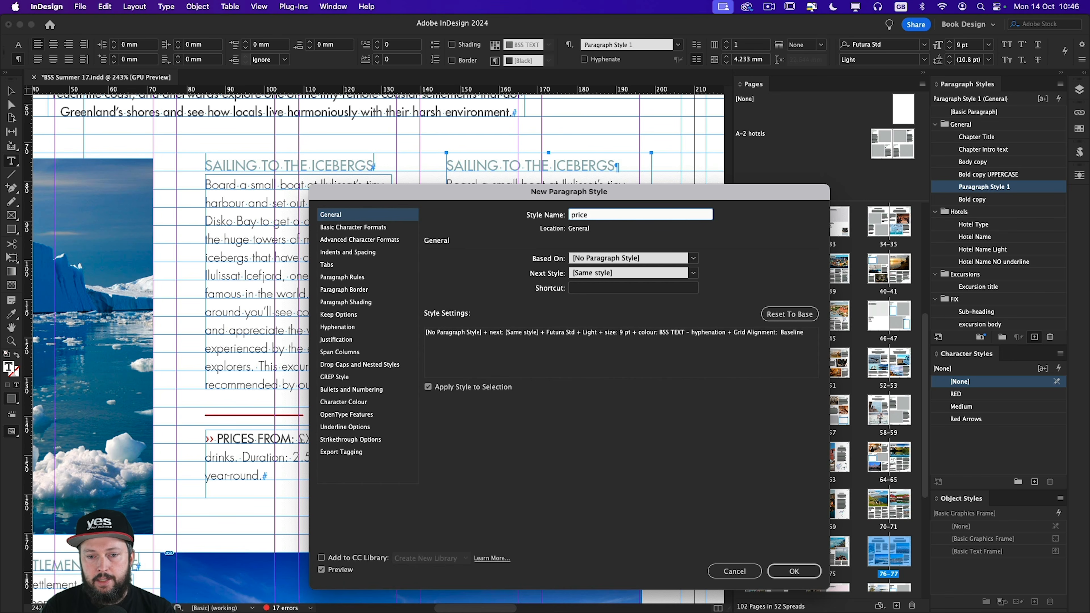
pyautogui.write(' section')
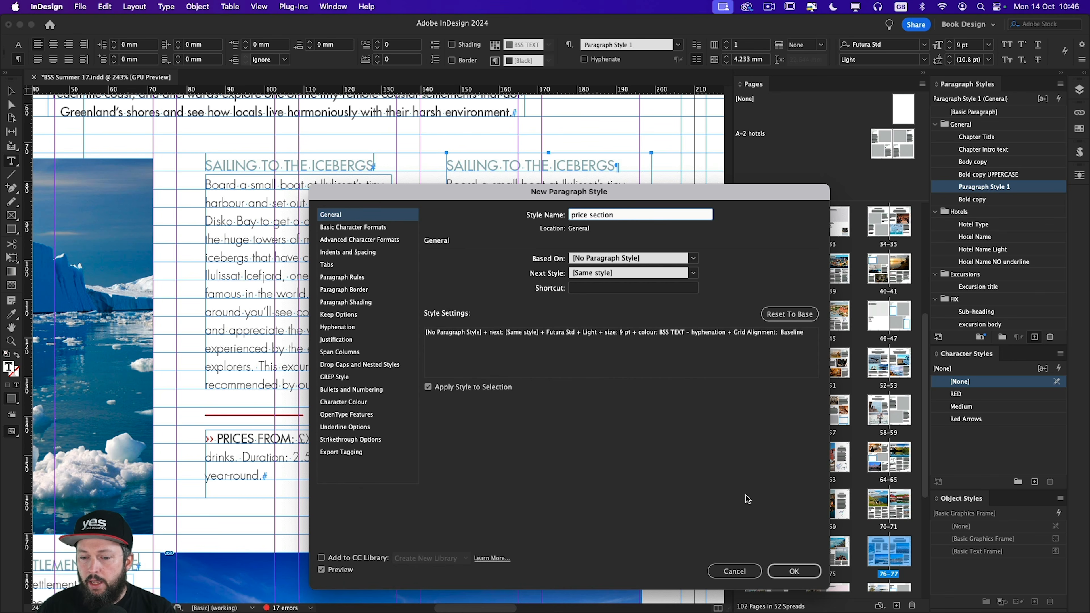
pyautogui.click(806, 573)
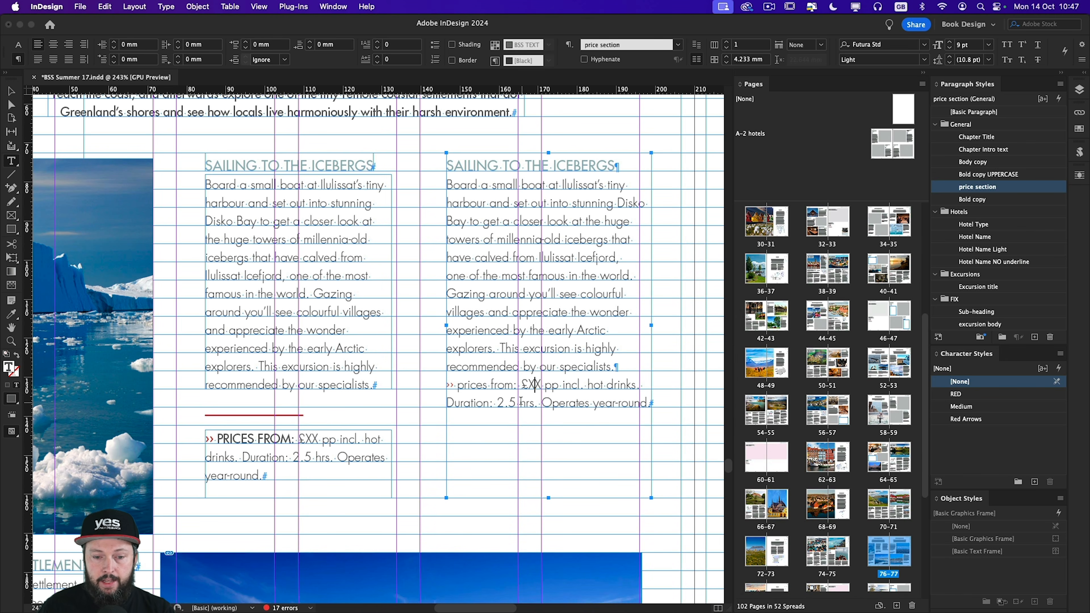
# Move the price section paragraph style into the FIX group, below excursion body
pyautogui.press('Escape')
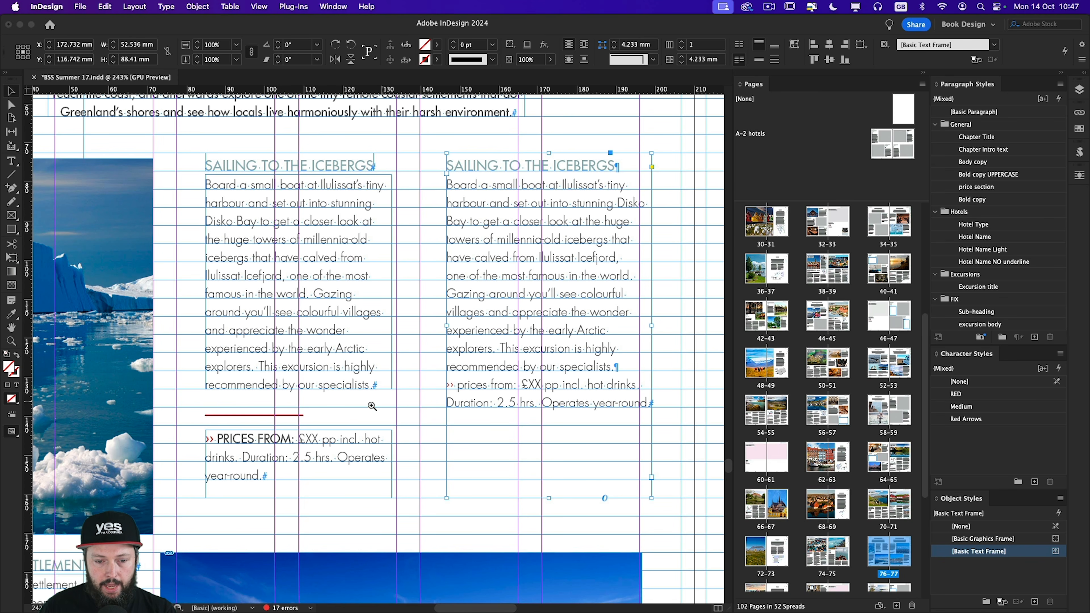
pyautogui.scroll(3, 442, 414)
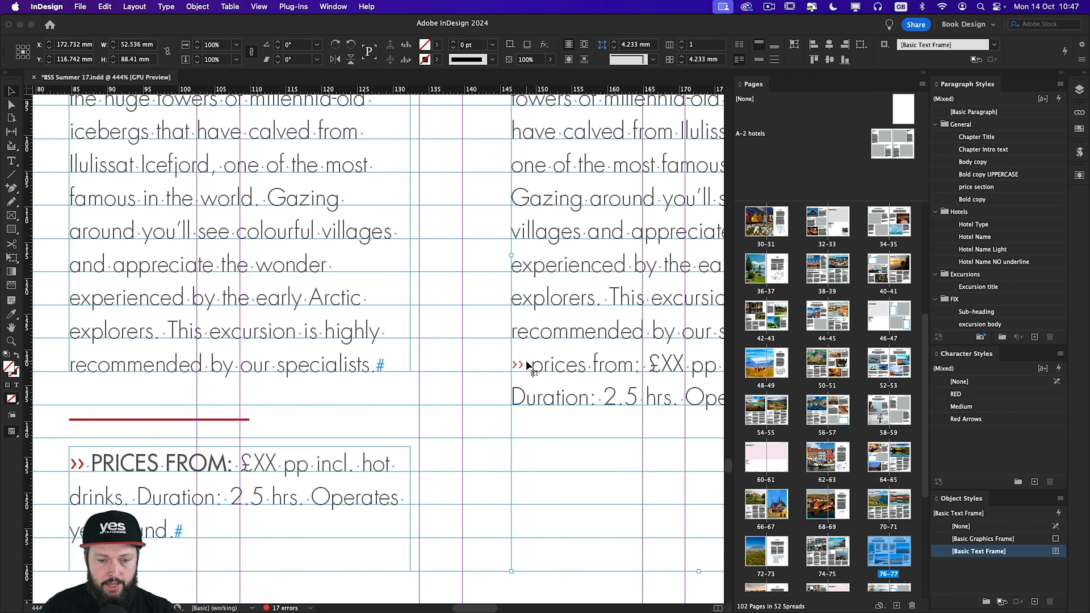
pyautogui.scroll(-3, 359, 349)
pyautogui.click(687, 424)
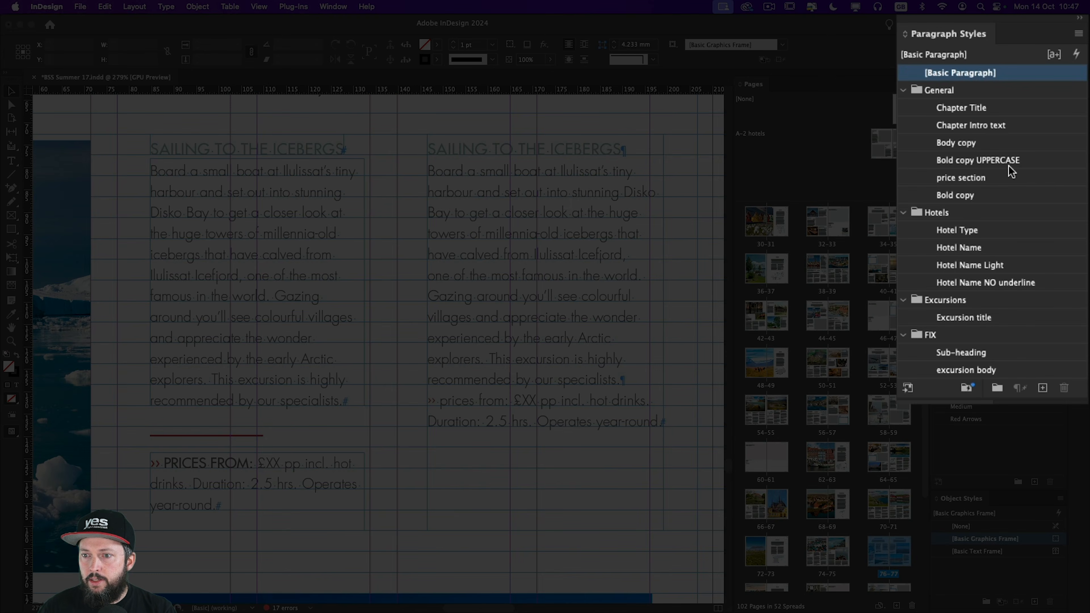
pyautogui.moveTo(993, 183); pyautogui.dragTo(965, 355)
pyautogui.scroll(1, 707, 323)
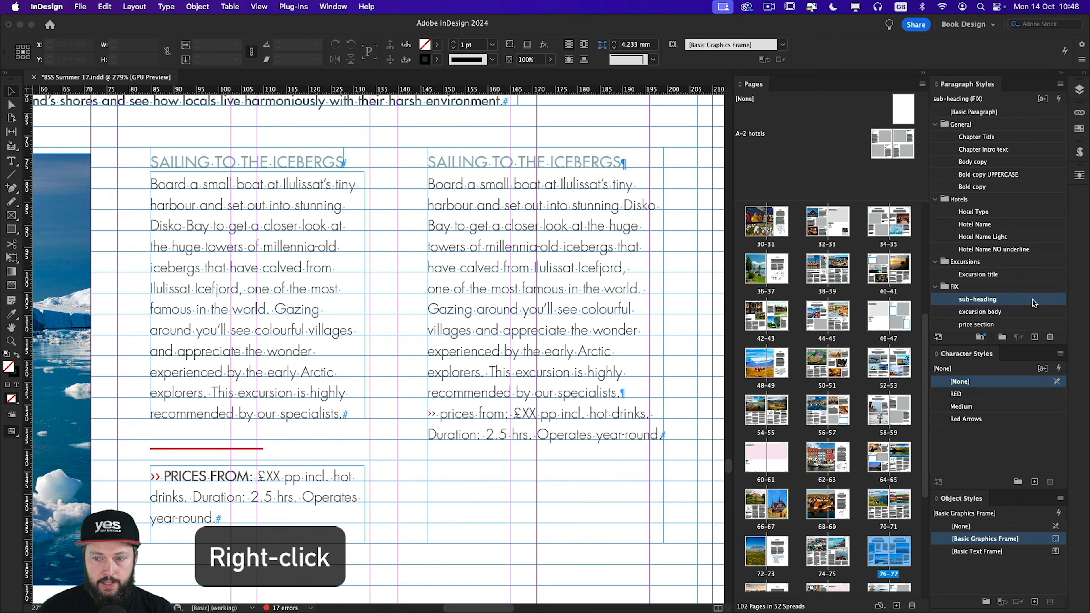
# Edit the sub-heading paragraph style so that its Next Style is excursion body
pyautogui.rightClick(1026, 300)
pyautogui.click(1000, 312)
pyautogui.click(609, 273)
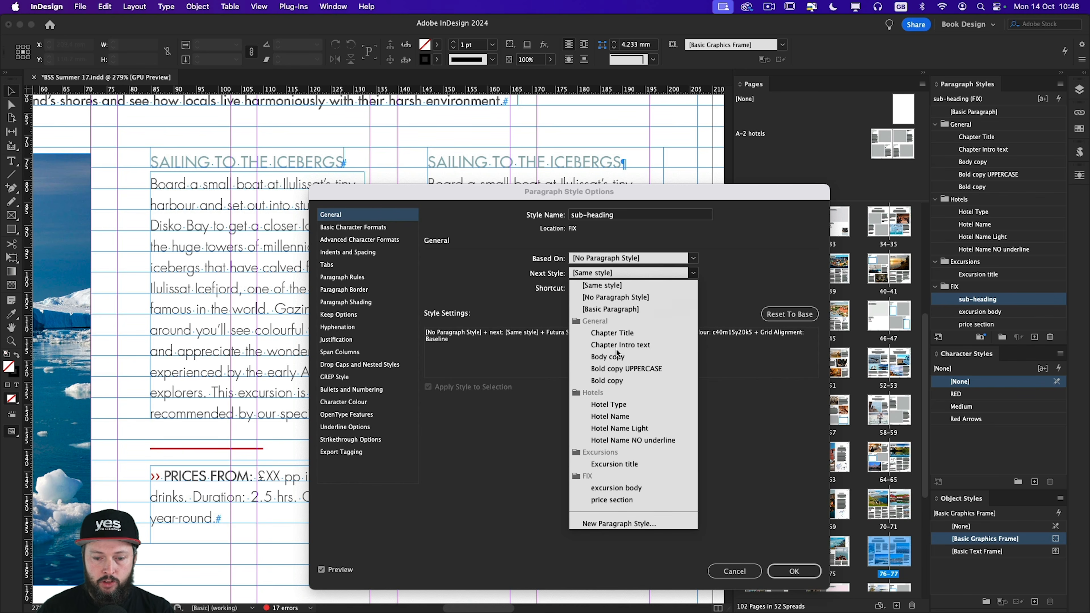
pyautogui.click(613, 488)
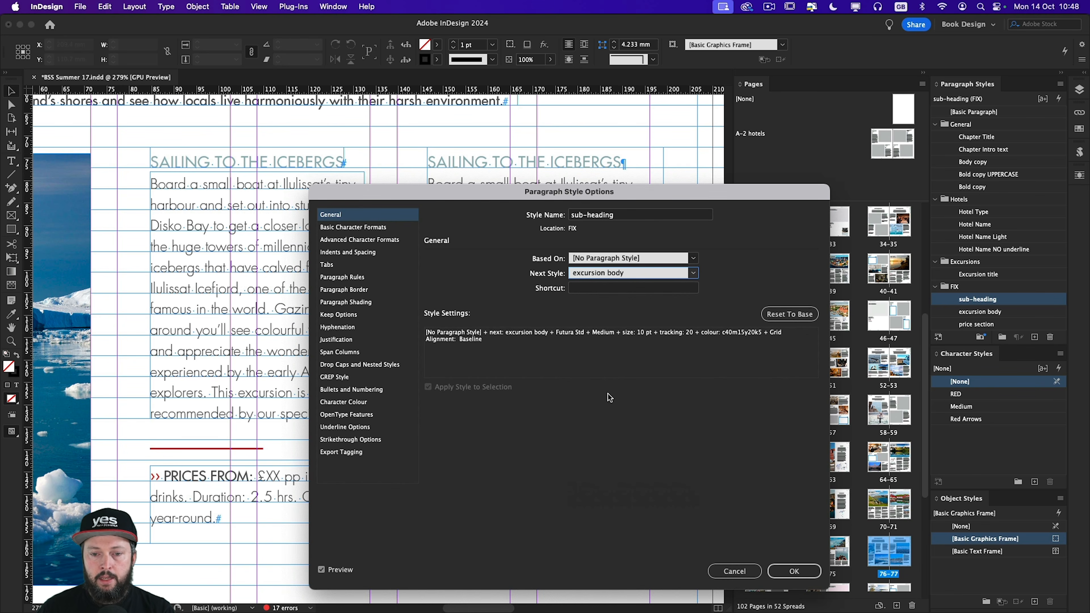
pyautogui.click(793, 571)
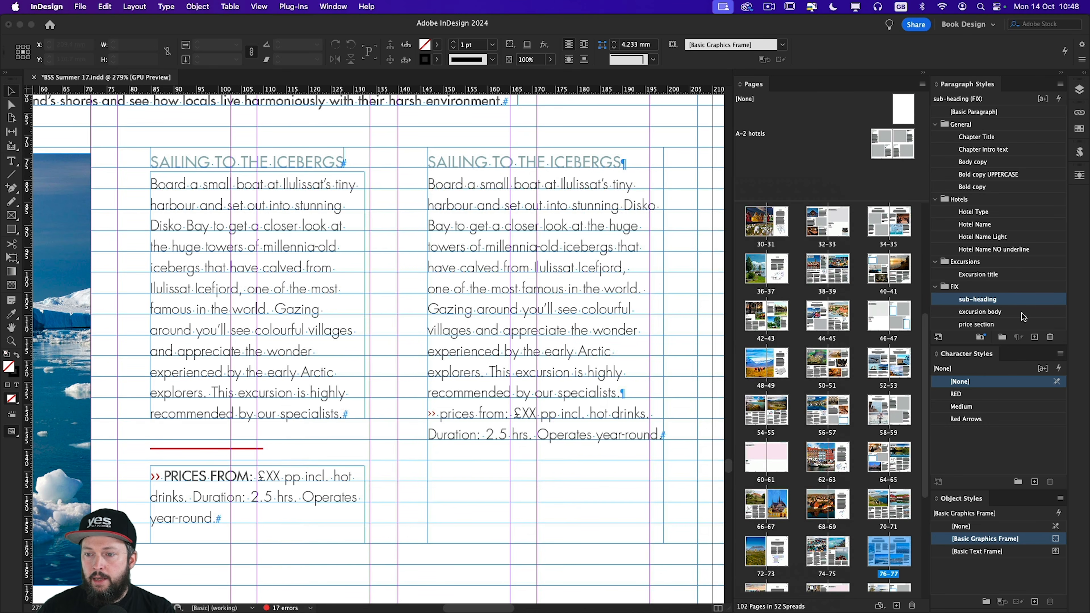
# Edit the excursion body paragraph style so that its Next Style is price section
pyautogui.rightClick(1023, 317)
pyautogui.click(983, 330)
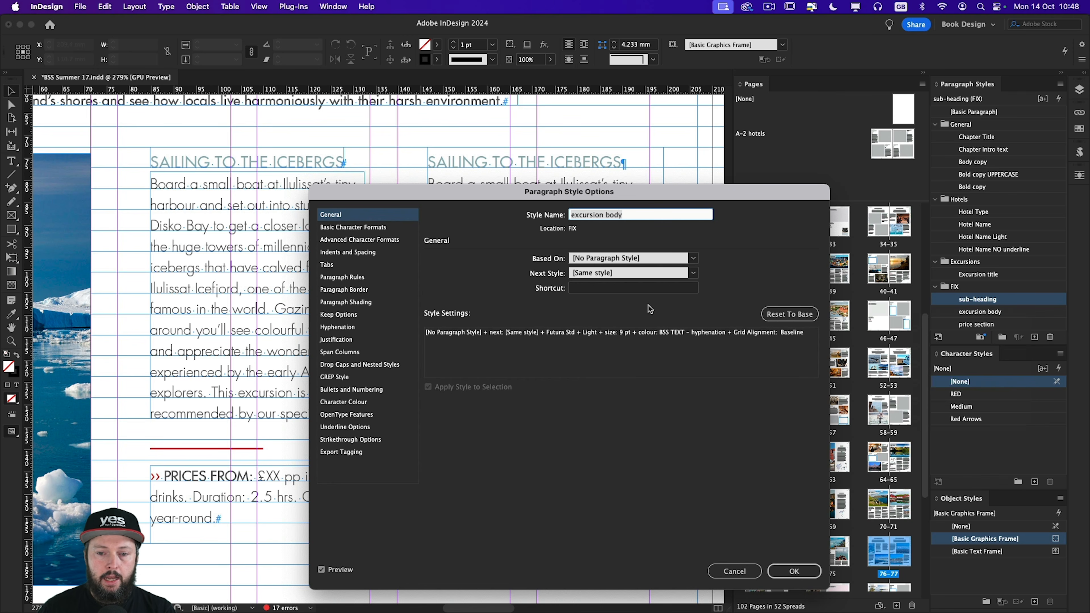
pyautogui.click(618, 273)
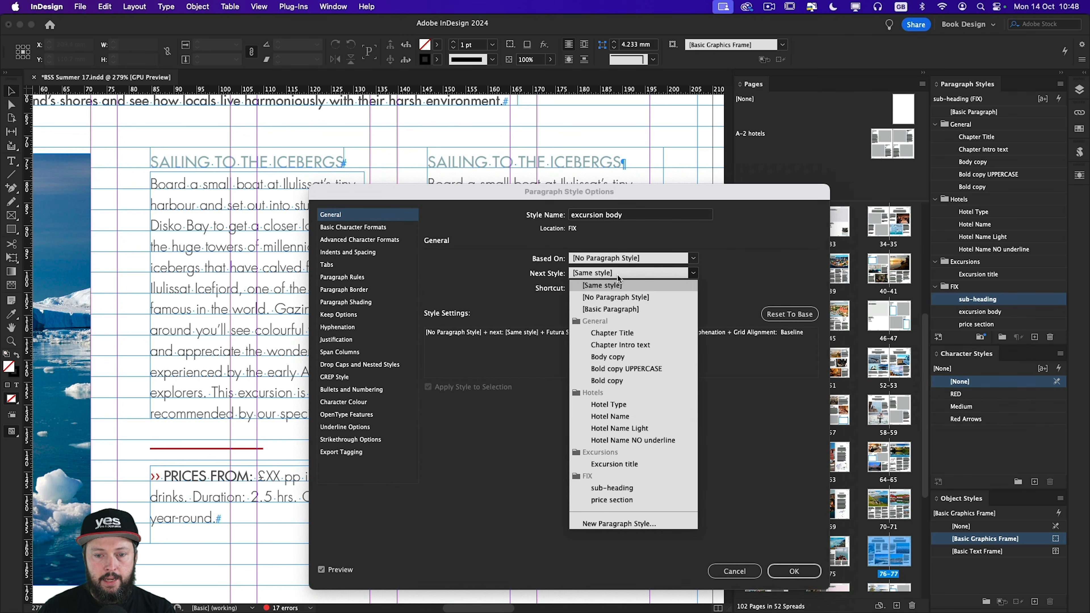
pyautogui.click(629, 501)
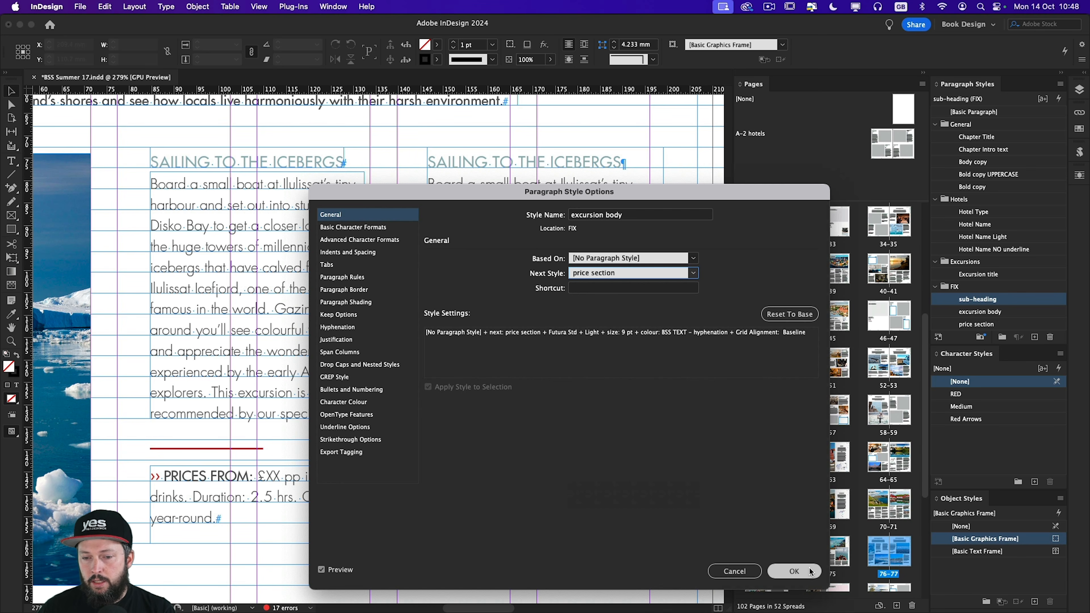
pyautogui.click(794, 572)
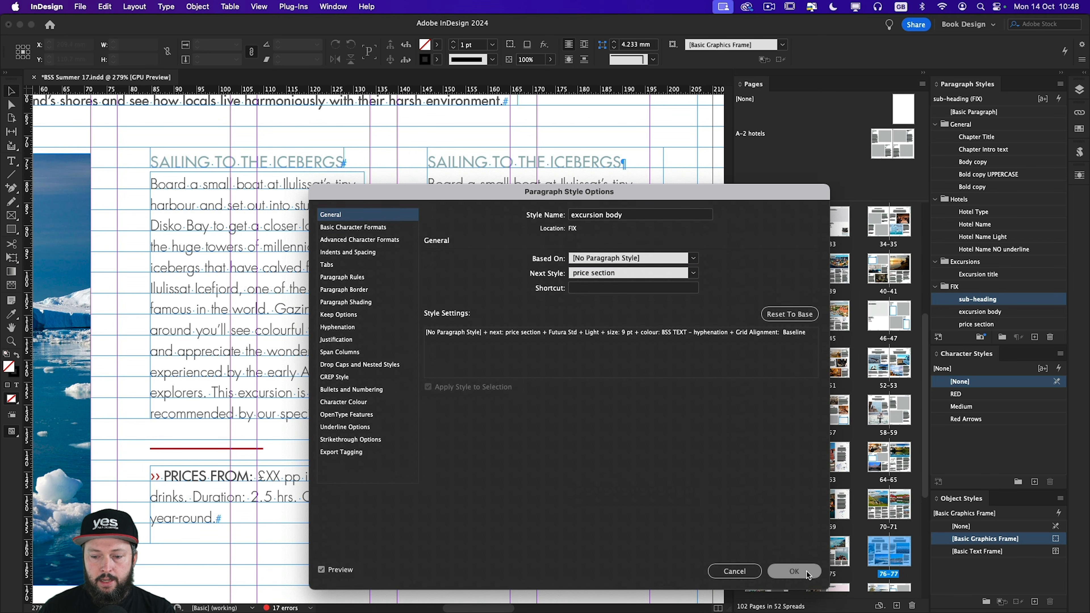
# Apply Hotel Name to all text in the combined excursion frame, and restyle that text with sub-heading then Next Style
pyautogui.doubleClick(589, 382)
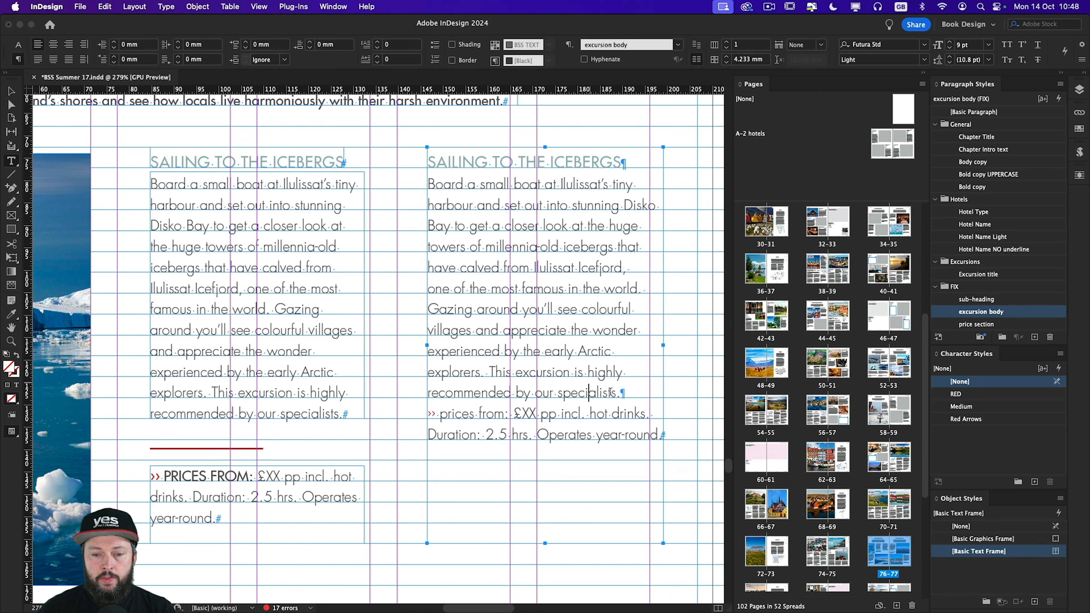
pyautogui.moveTo(663, 435); pyautogui.dragTo(427, 164)
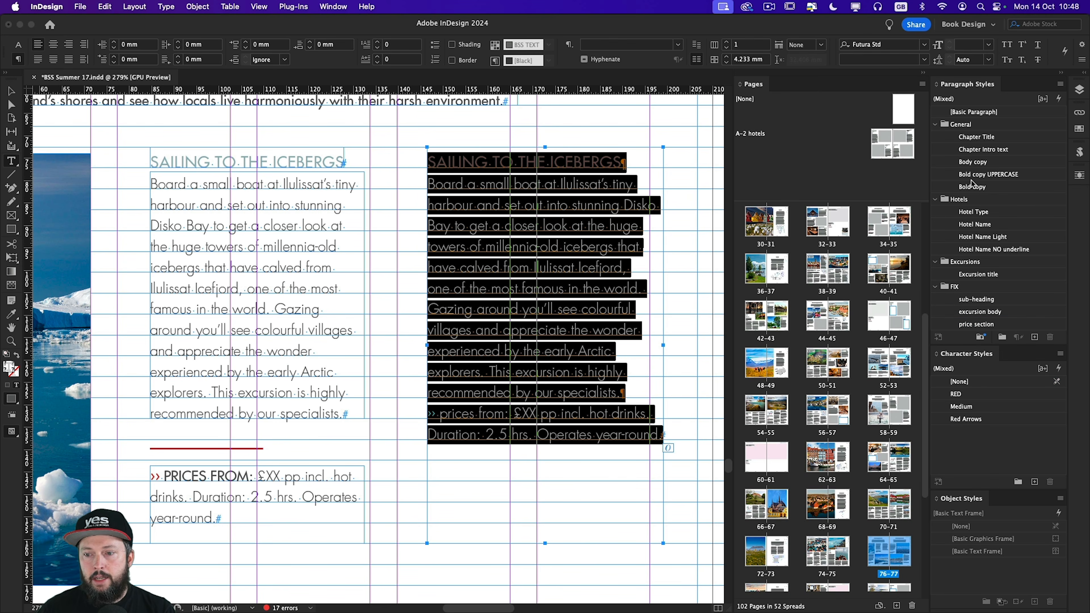
pyautogui.click(975, 226)
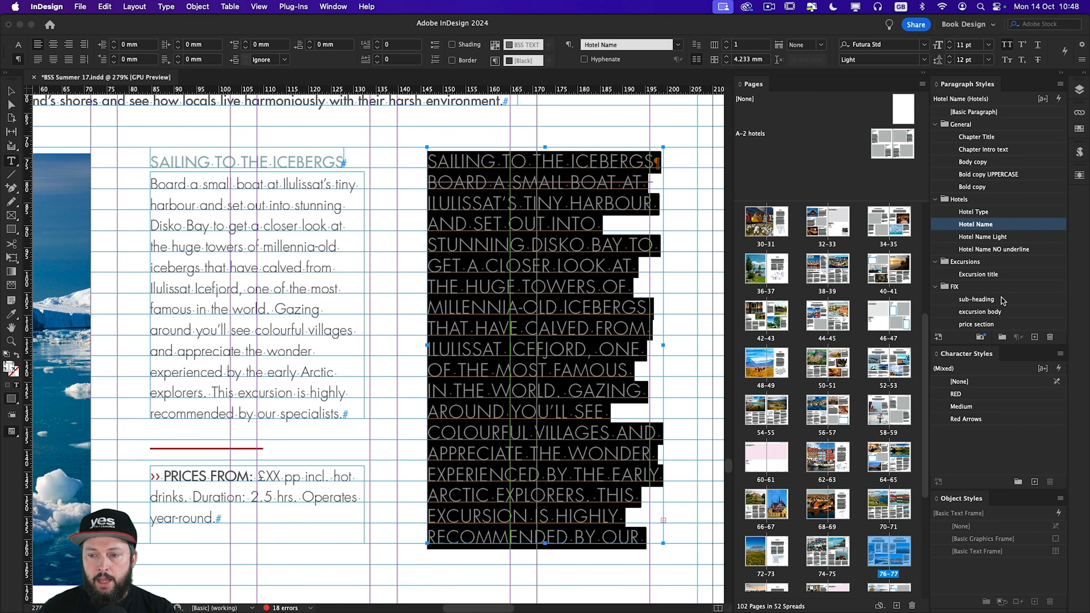
pyautogui.rightClick(1015, 301)
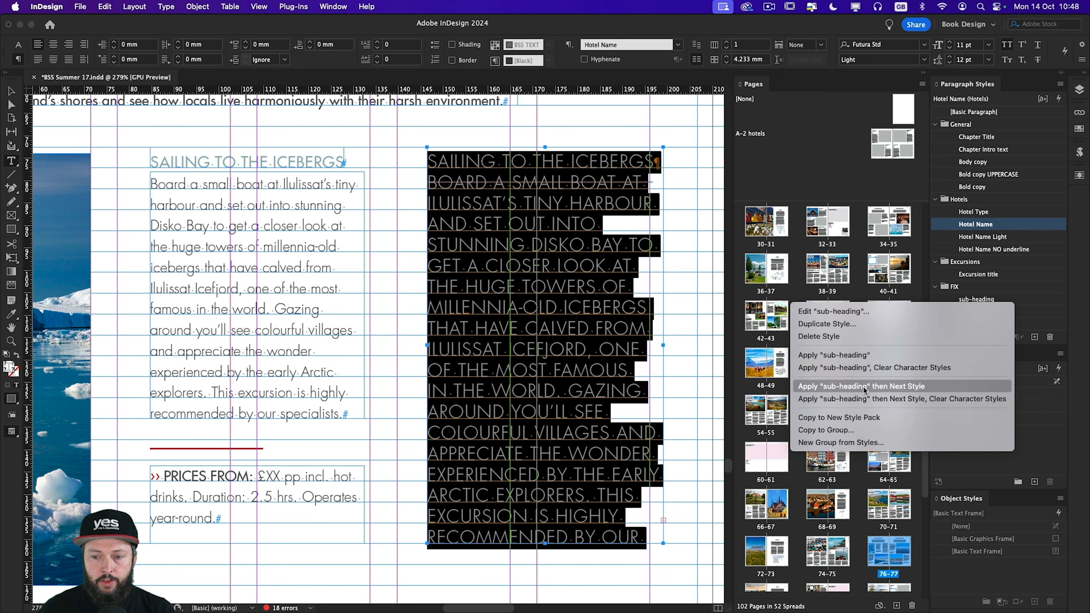
pyautogui.click(936, 389)
pyautogui.click(588, 309)
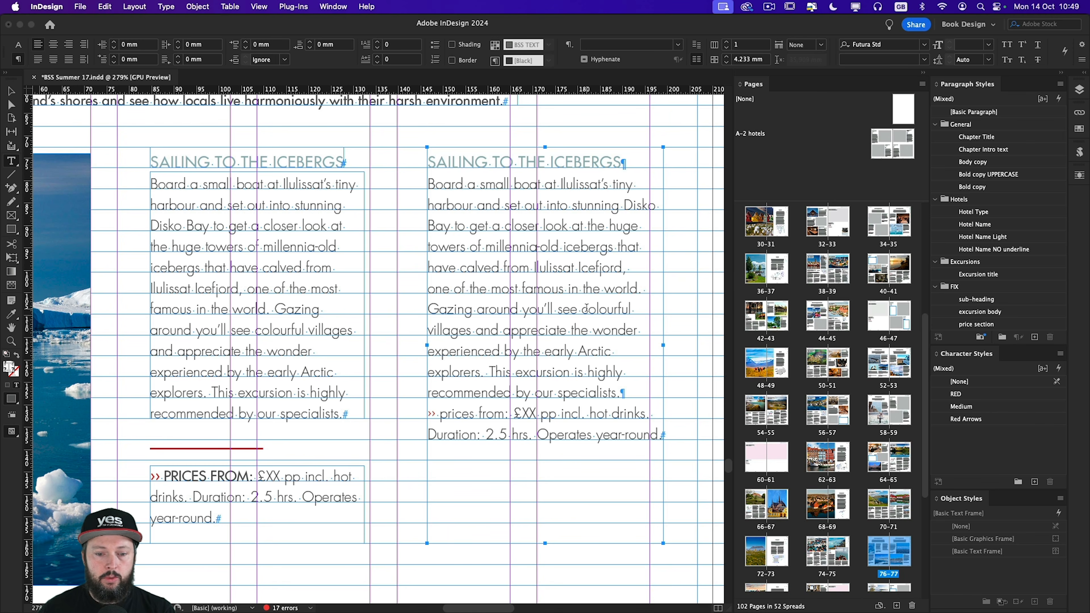
# Switch the page to preview mode and start a new object style named Excursion text frame from the combined excursion frame
pyautogui.press('Escape')
pyautogui.press('w')
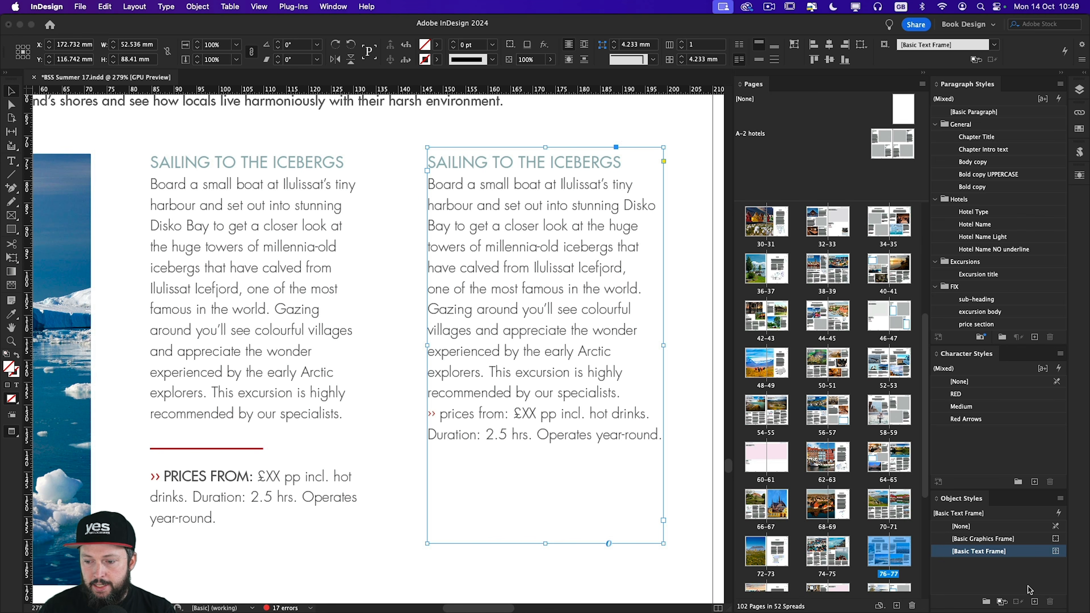
pyautogui.keyDown('alt'); pyautogui.click(1035, 602); pyautogui.keyUp('alt')
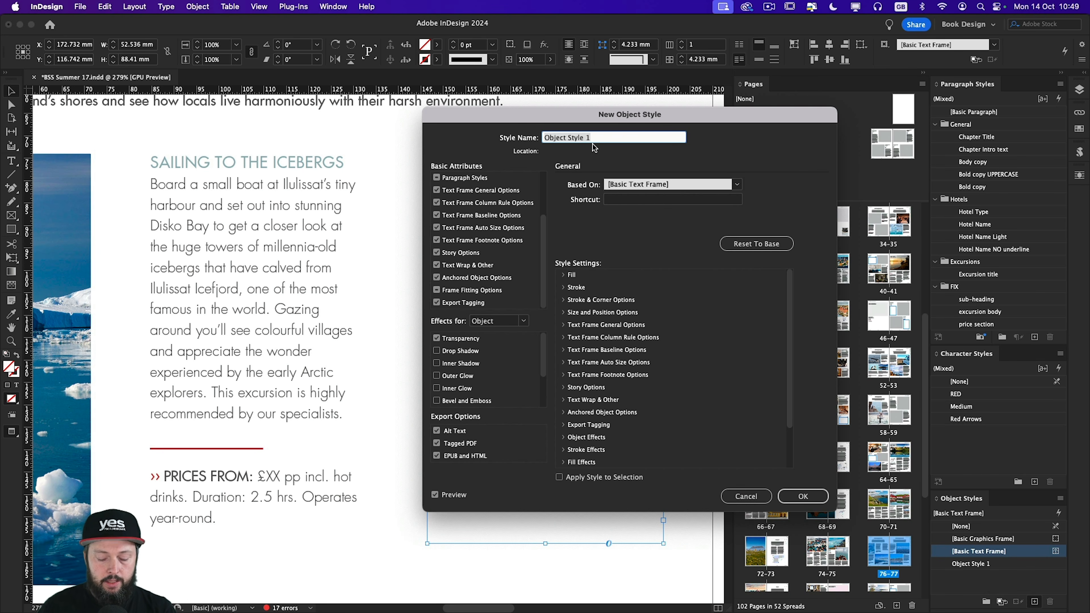
pyautogui.write('Exc')
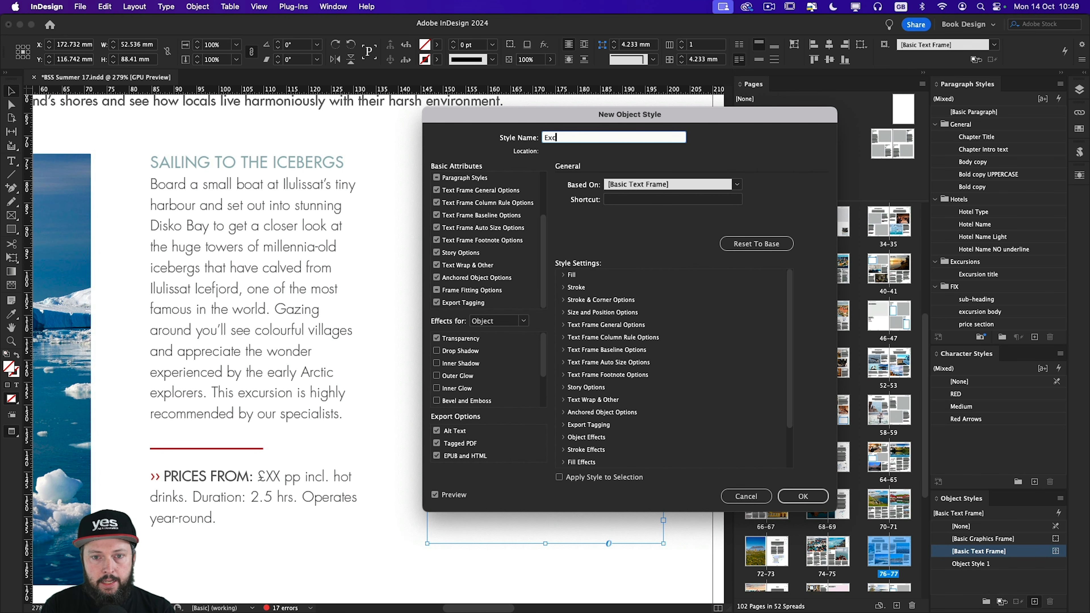
pyautogui.write('ursion text fram')
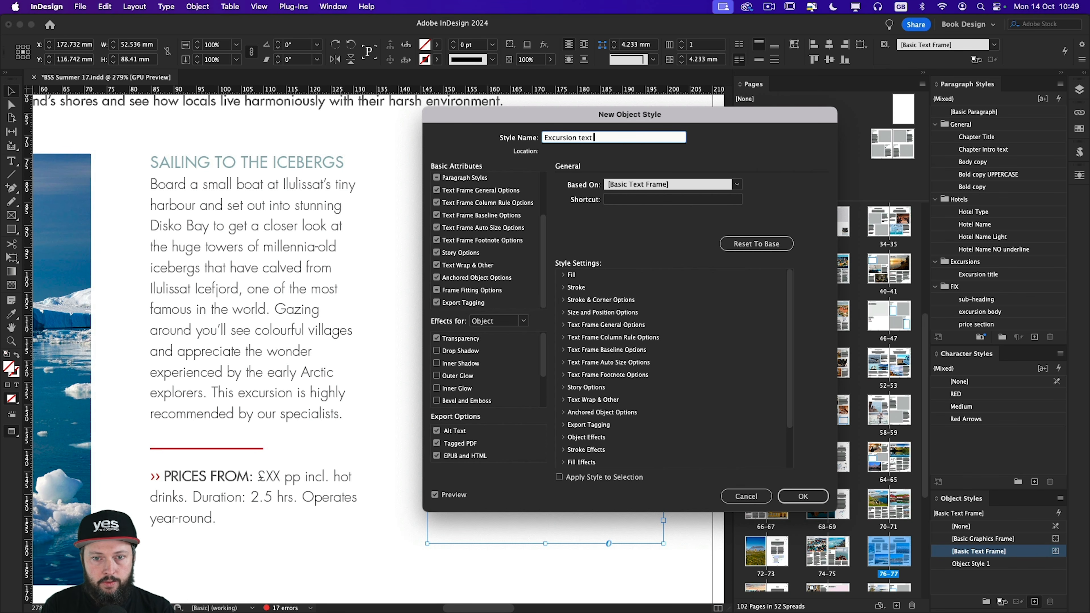
pyautogui.write('e')
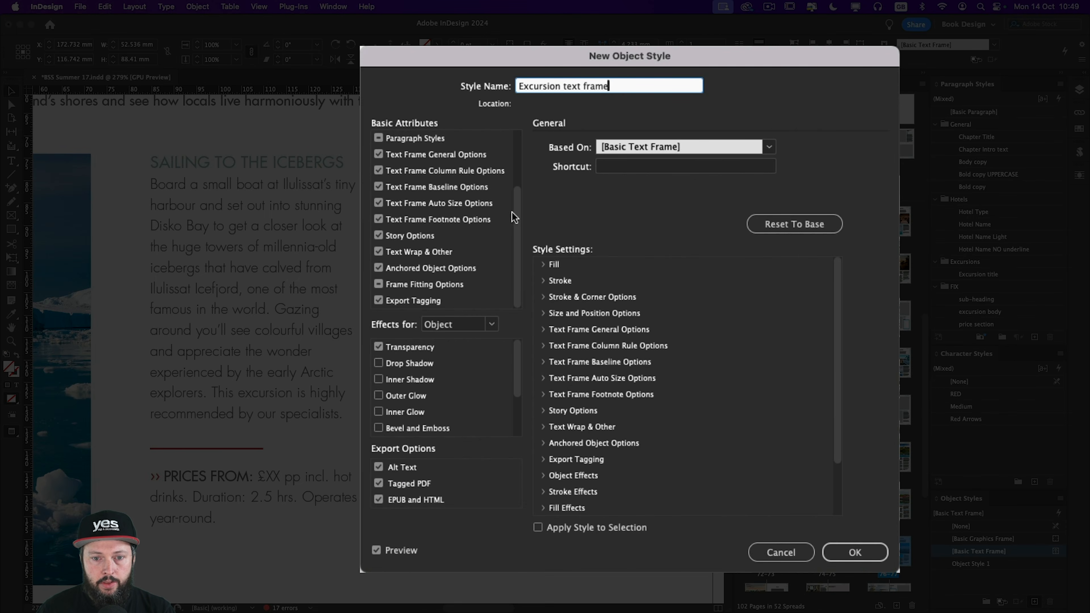
# Set the object style's paragraph style to sub-heading with Apply Next Style enabled, and create the object style
pyautogui.click(435, 139)
pyautogui.click(583, 191)
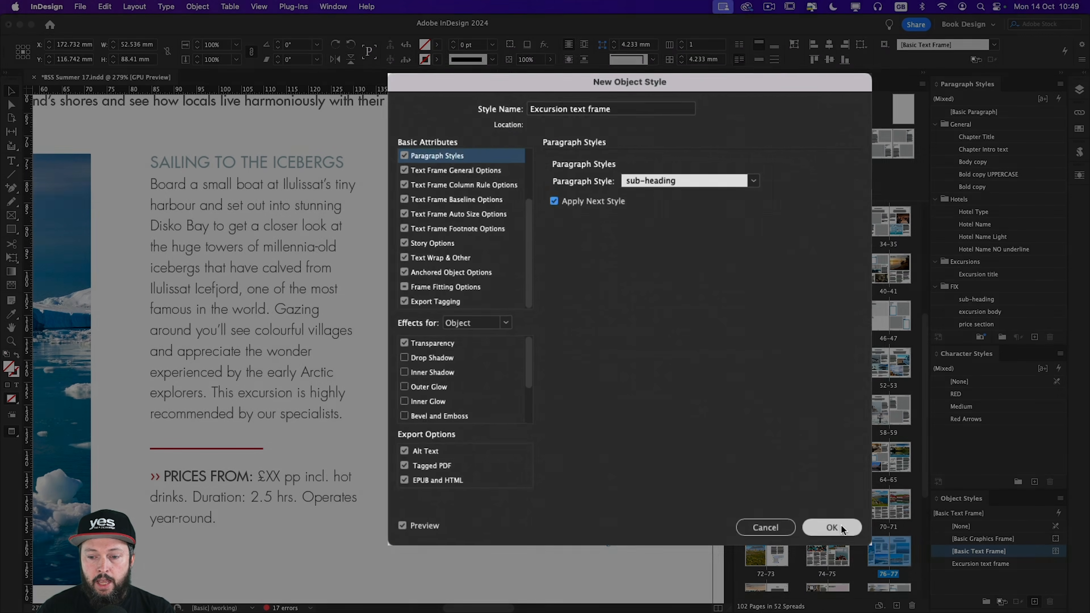
pyautogui.click(856, 552)
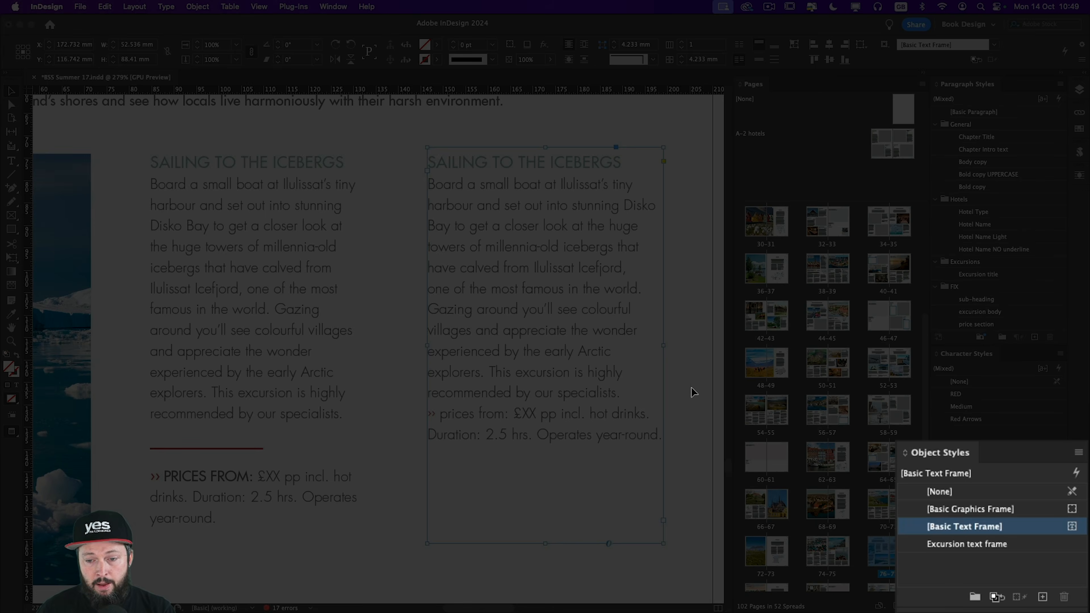
pyautogui.click(1043, 548)
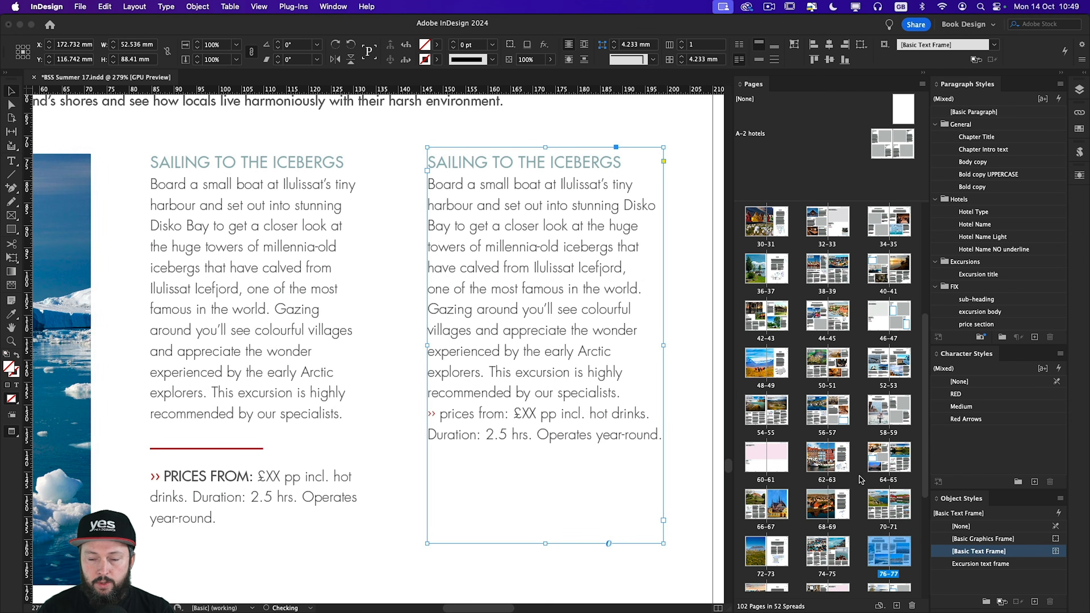
# Apply the Hotel Name Light paragraph style to all text in the combined excursion frame and reselect the frame
pyautogui.click(682, 313)
pyautogui.doubleClick(586, 287)
pyautogui.press('super+a')
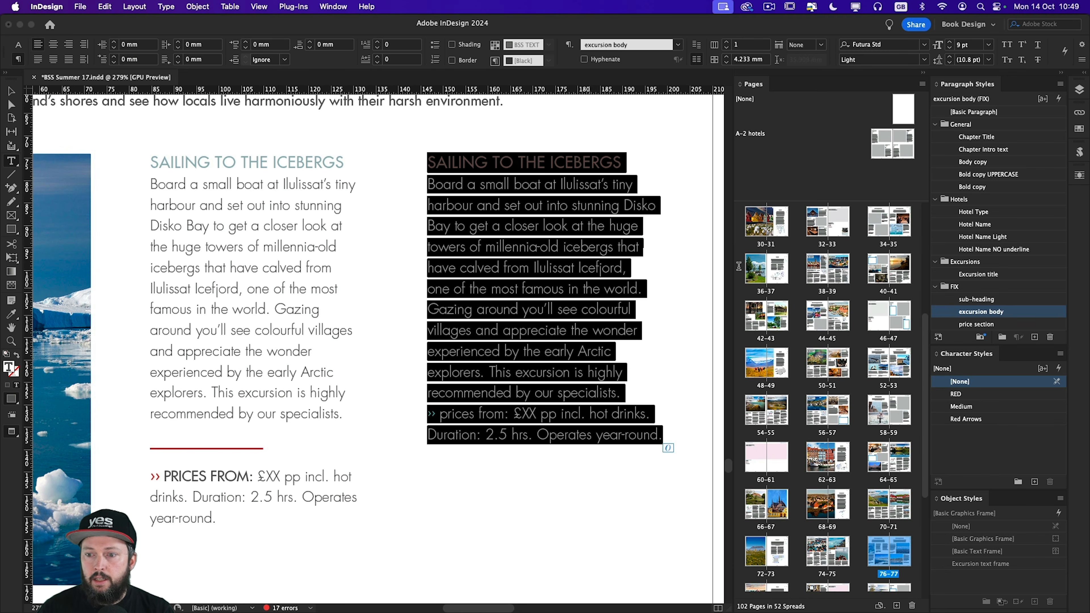
pyautogui.click(988, 236)
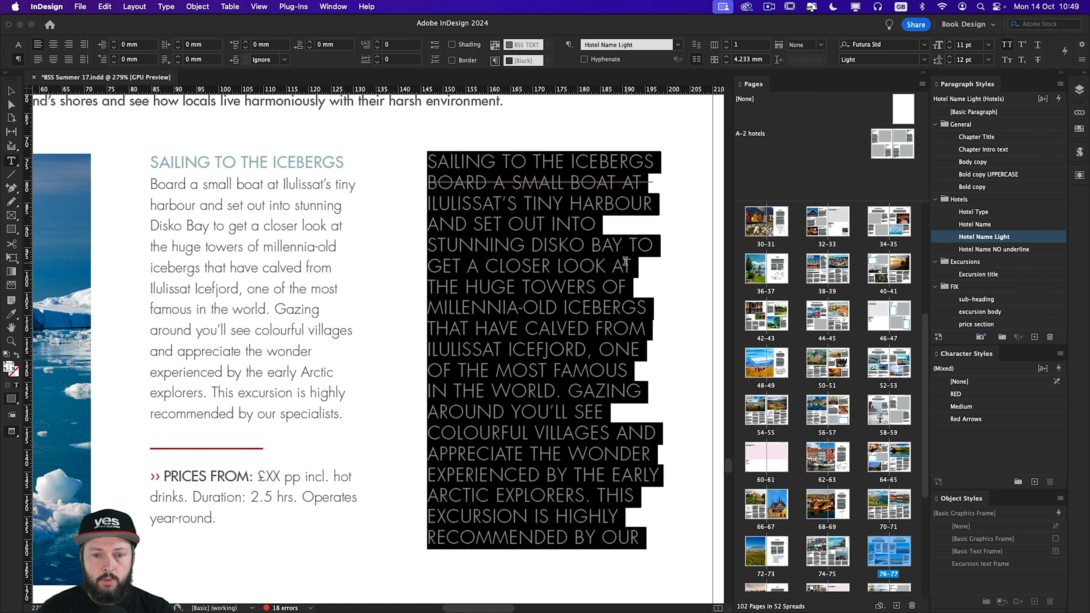
pyautogui.press('Escape')
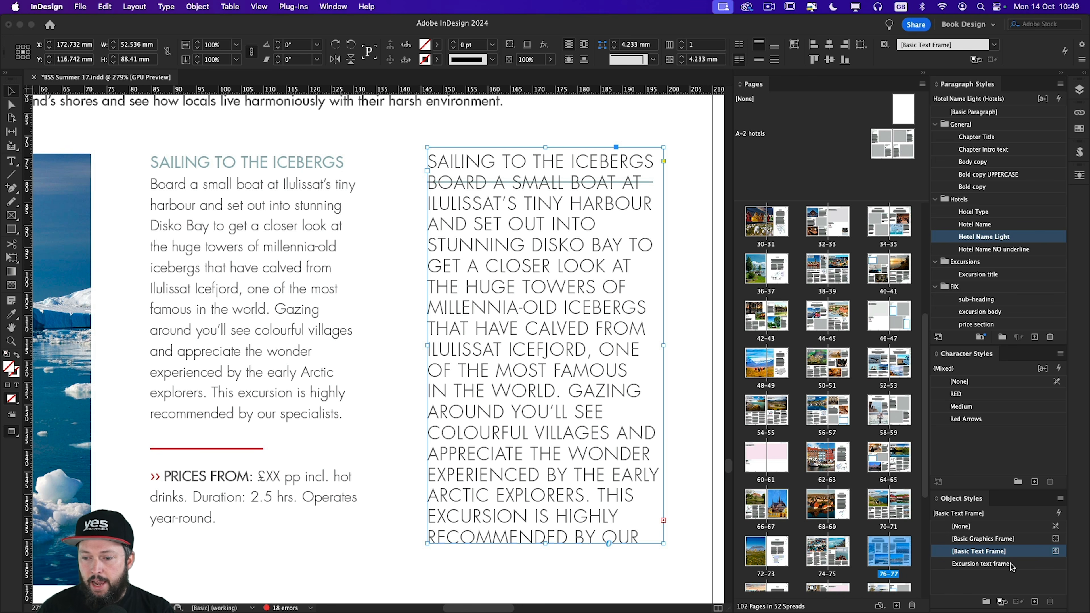
# Apply the Excursion text frame object style to the combined excursion frame, clearing overrides, and check the paragraph styles of its body and price text
pyautogui.click(1023, 565)
pyautogui.keyDown('alt'); pyautogui.click(1024, 566); pyautogui.keyUp('alt')
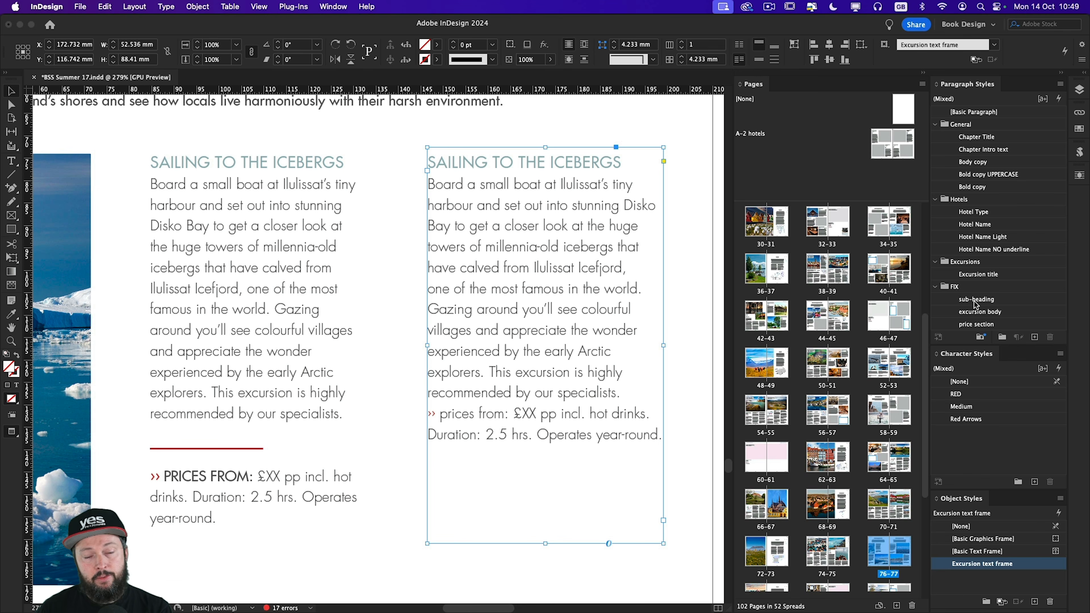
pyautogui.doubleClick(537, 280)
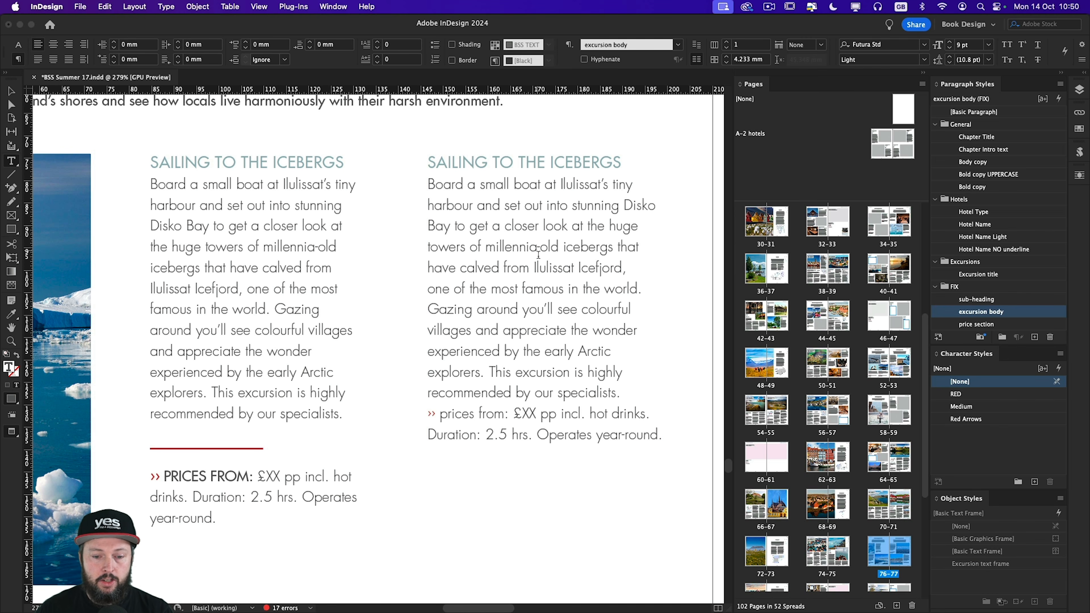
pyautogui.click(504, 417)
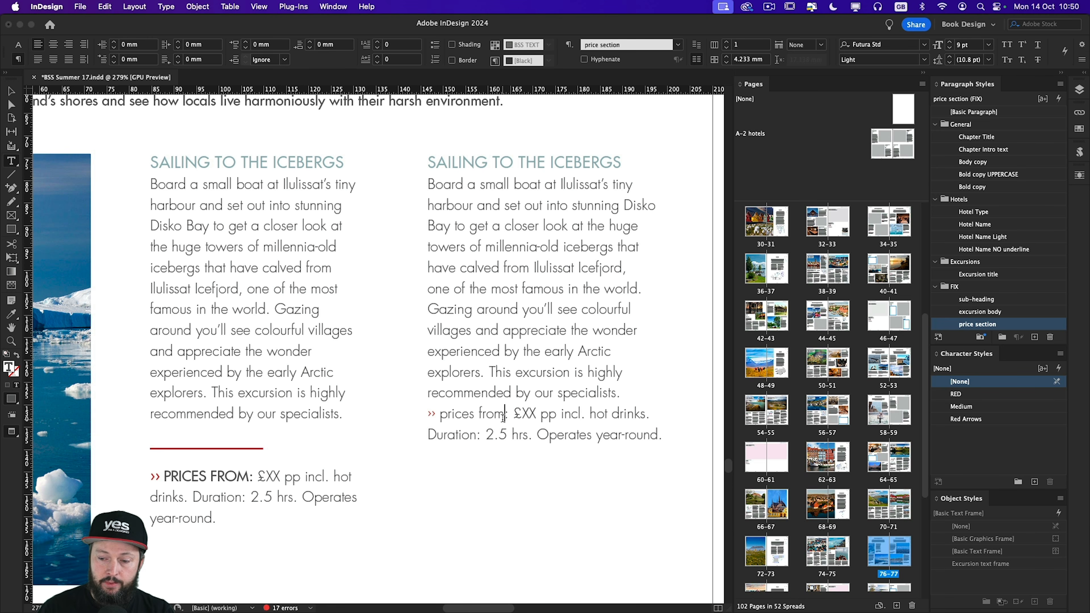
pyautogui.press('Escape')
pyautogui.click(711, 424)
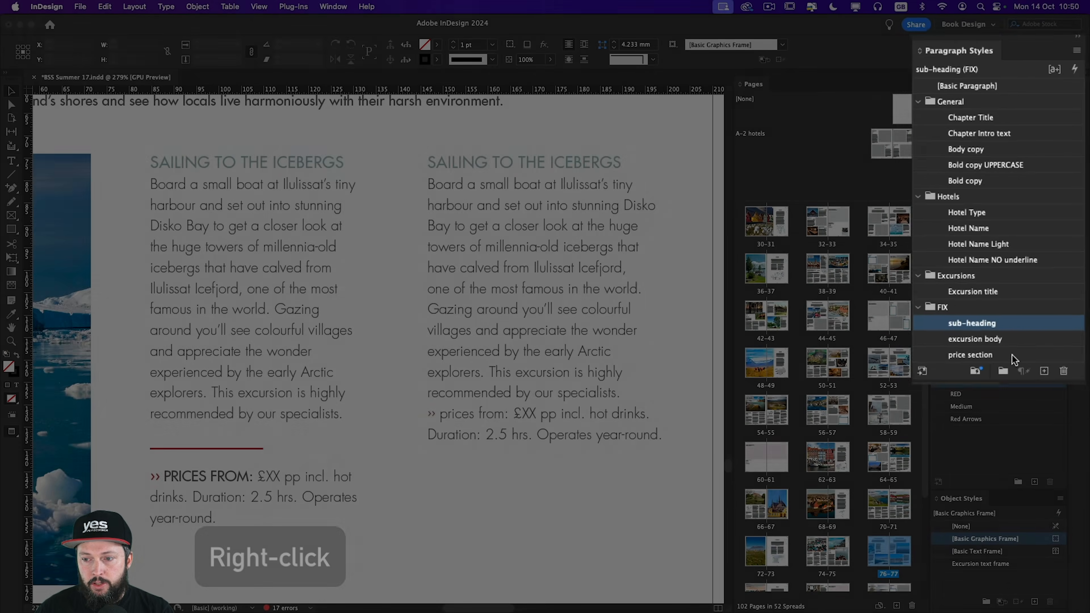
# Edit the price section paragraph style and turn on a paragraph rule above with preview
pyautogui.rightClick(1007, 325)
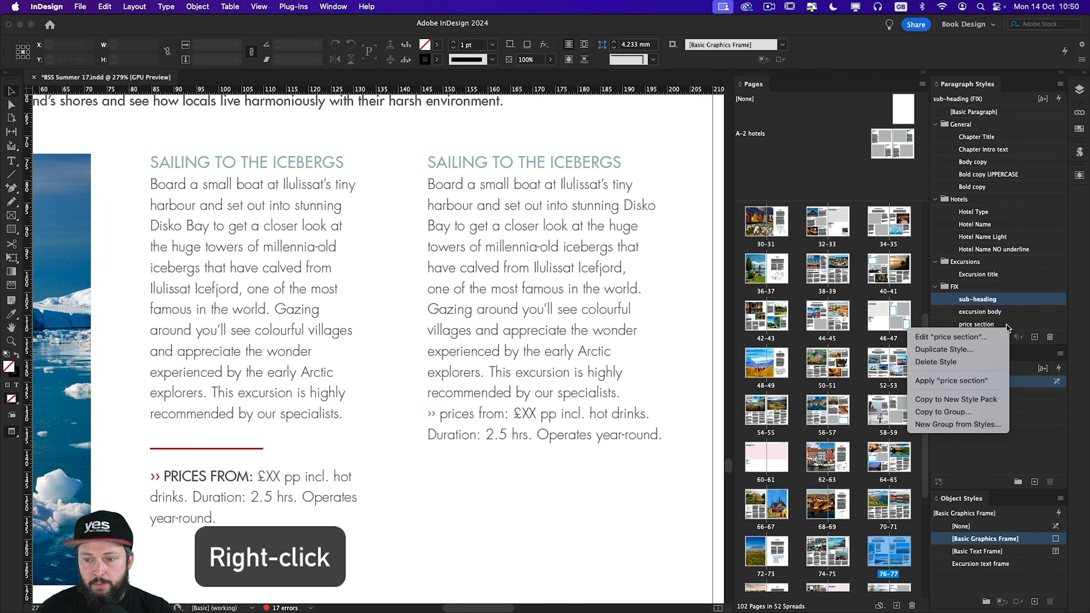
pyautogui.click(952, 338)
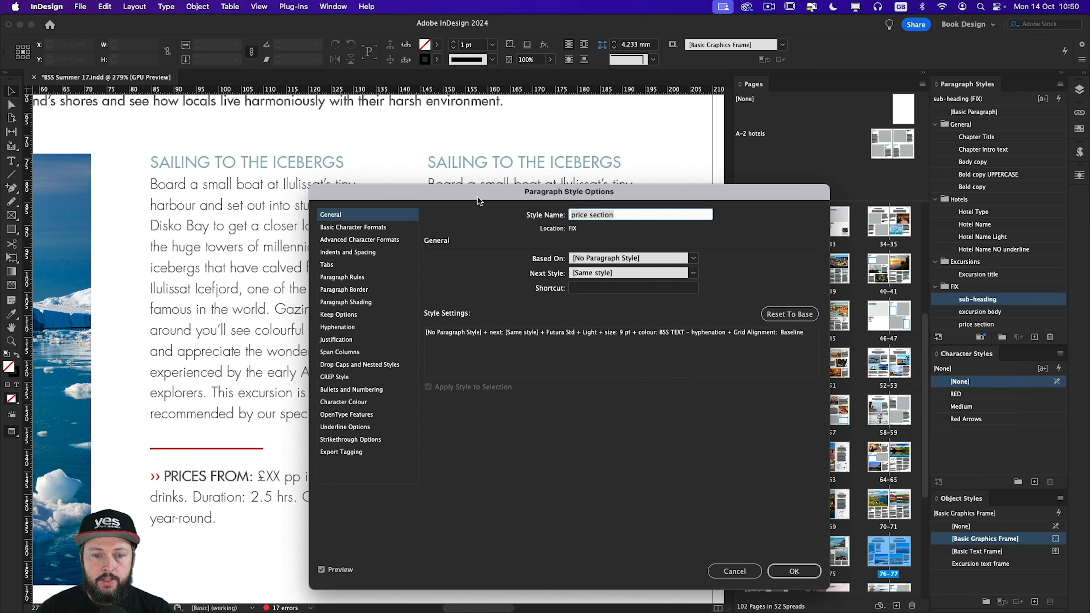
pyautogui.moveTo(477, 197); pyautogui.dragTo(863, 146)
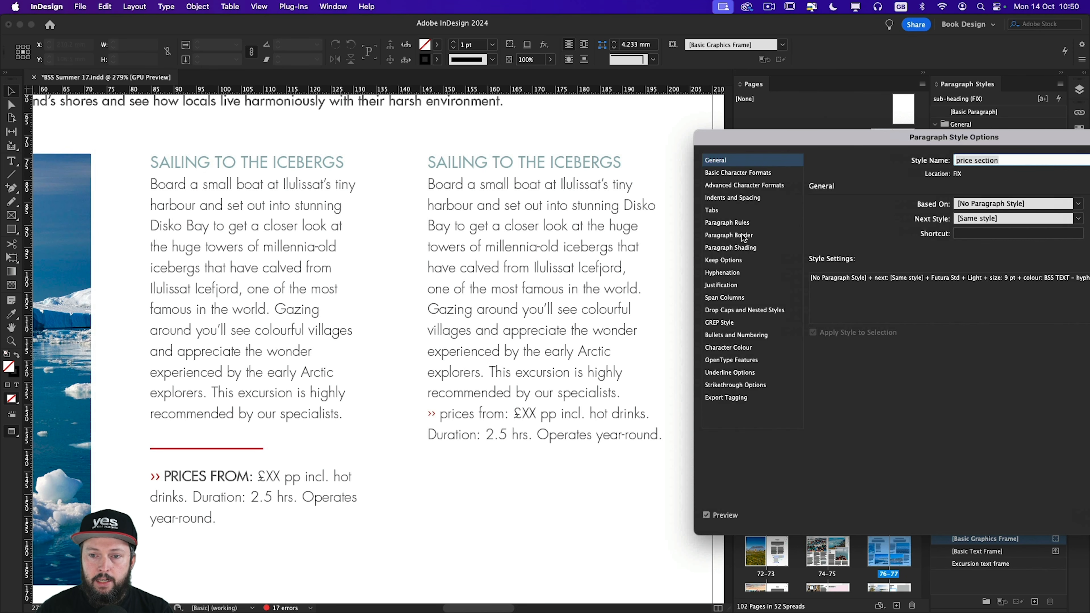
pyautogui.click(737, 223)
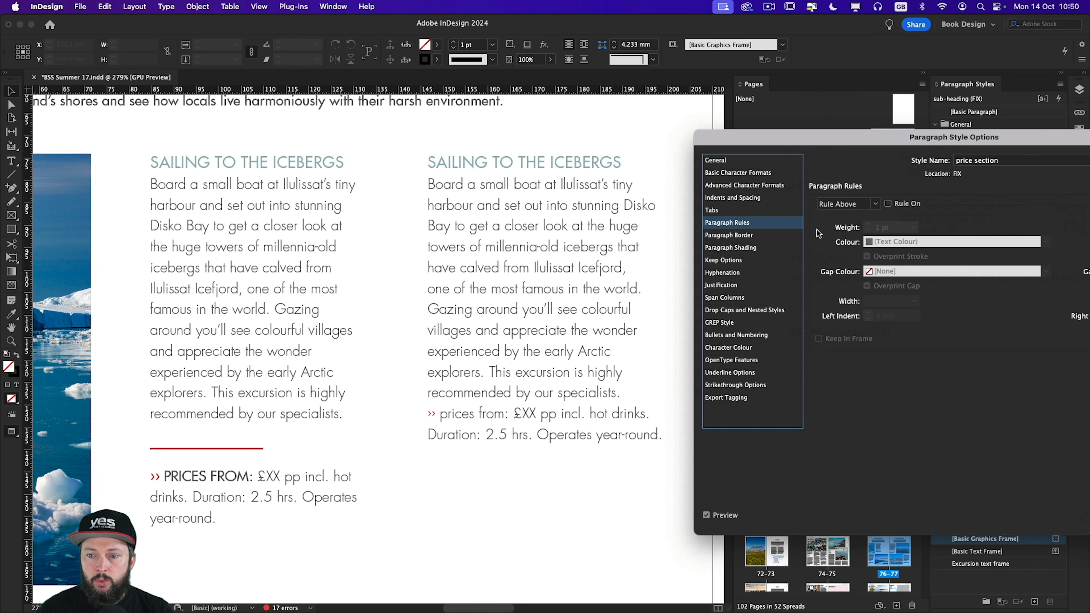
pyautogui.click(889, 204)
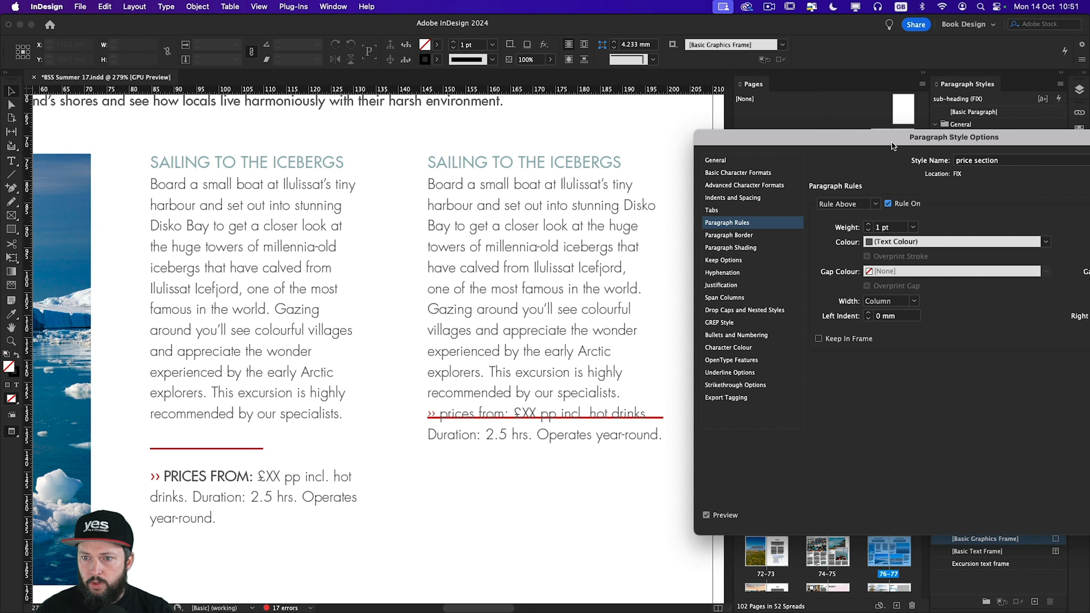
# Set the price section style's rule colour to c20m100y80k0 and its weight to 1 pt
pyautogui.moveTo(892, 146); pyautogui.dragTo(852, 164)
pyautogui.click(857, 264)
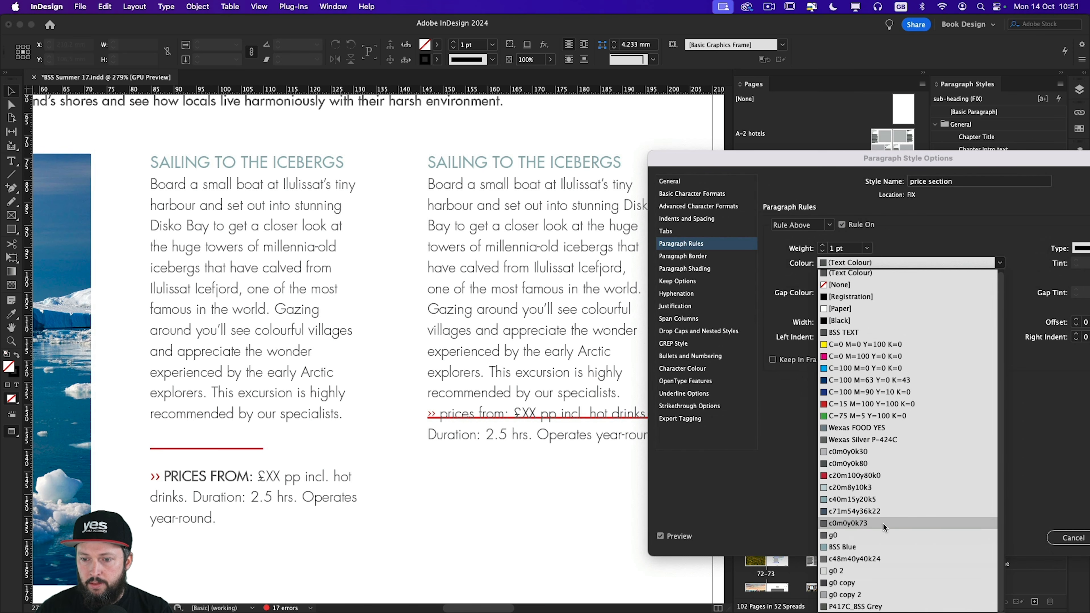
pyautogui.click(864, 477)
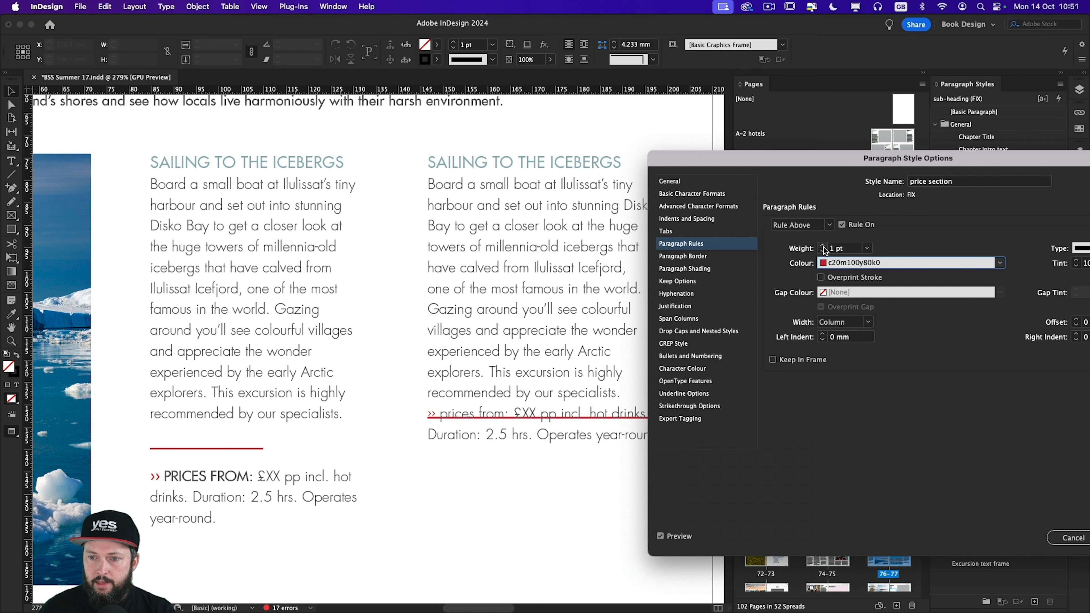
pyautogui.click(867, 248)
pyautogui.click(851, 299)
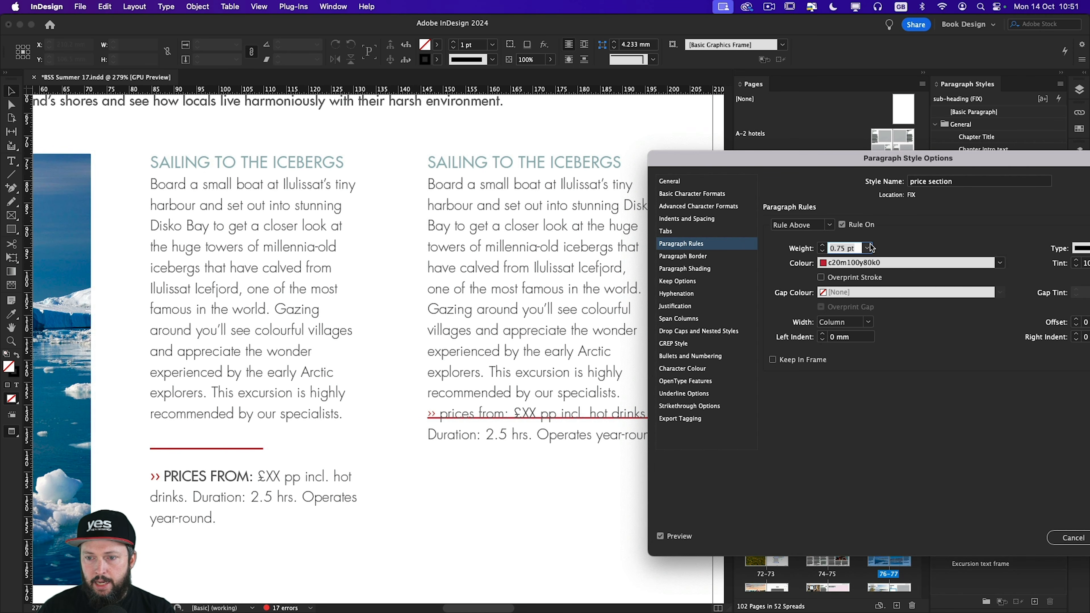
pyautogui.click(867, 248)
pyautogui.click(850, 307)
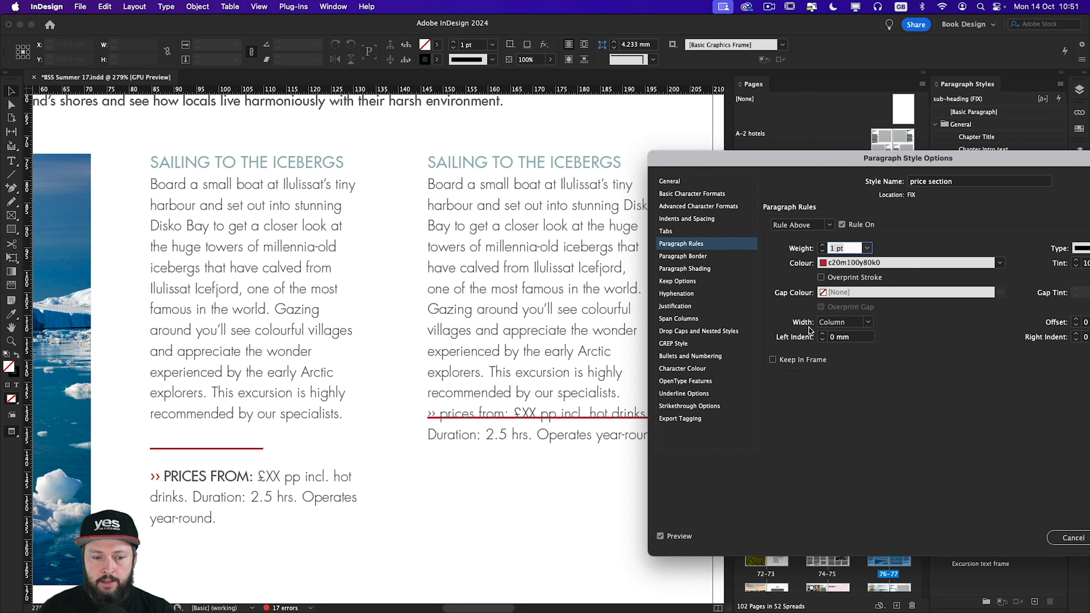
# Set the width of the price section style's rule above to Text
pyautogui.moveTo(800, 178); pyautogui.dragTo(849, 194)
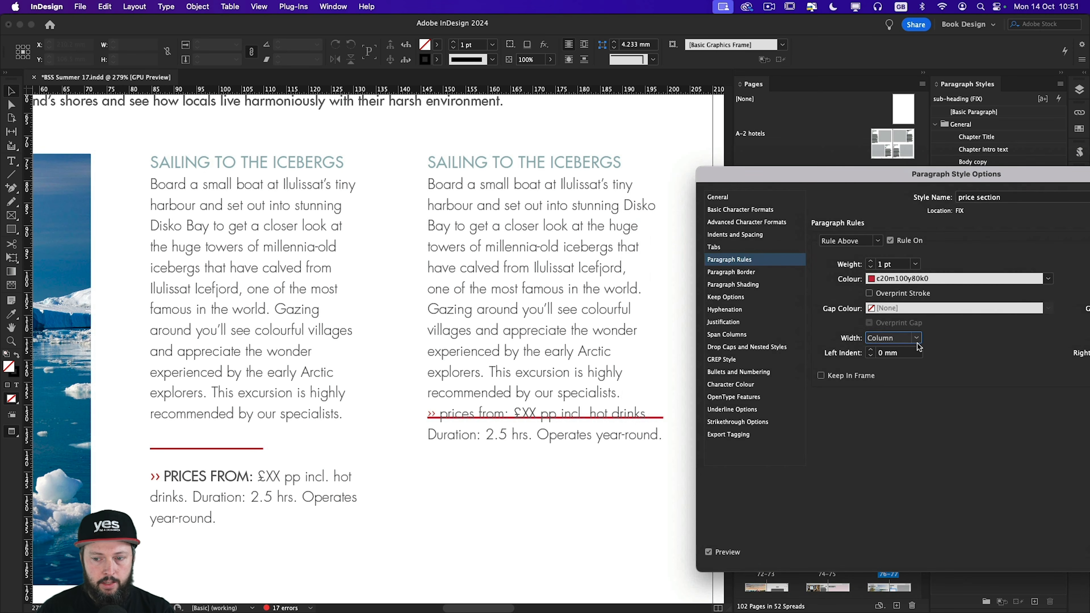
pyautogui.click(918, 347)
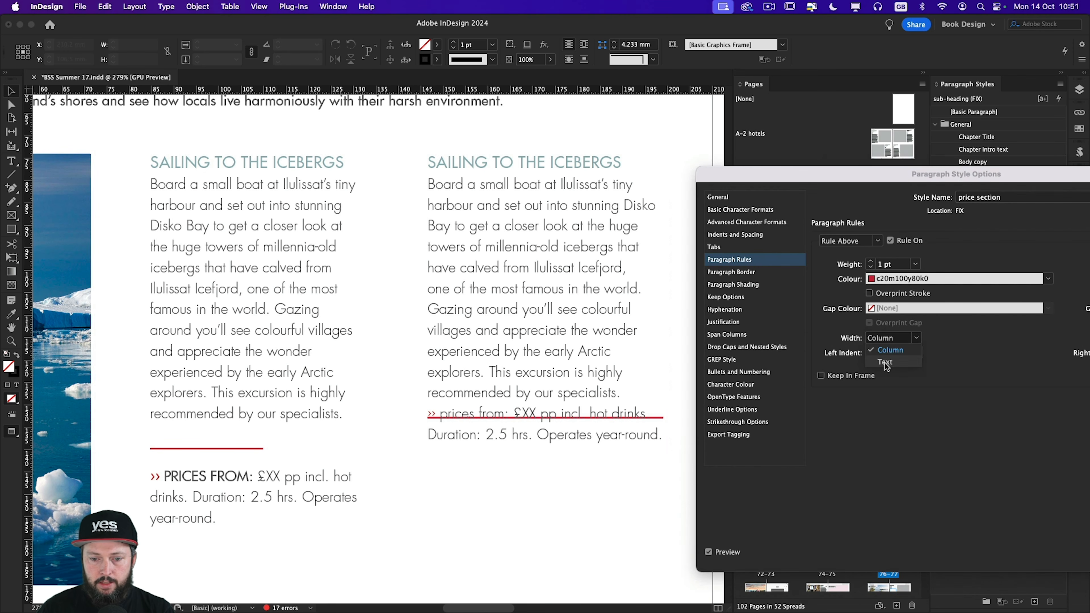
pyautogui.click(885, 363)
# Shorten the price section style's rule above with a right indent of 22 mm and check it against the original block
pyautogui.moveTo(917, 176); pyautogui.dragTo(788, 153)
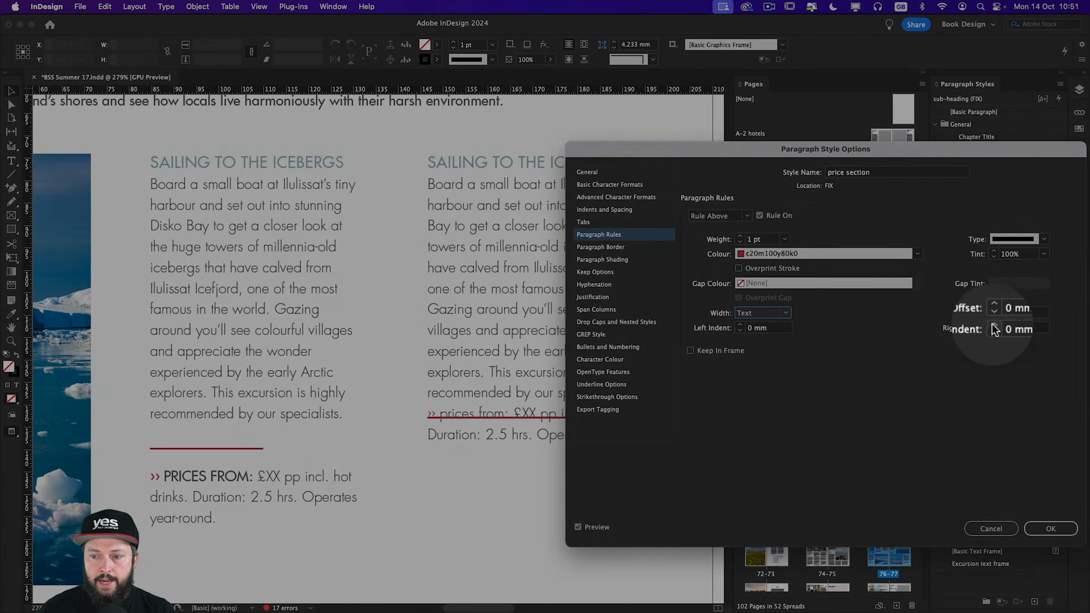
pyautogui.click(994, 326)
pyautogui.click(994, 326)
pyautogui.click(993, 326)
pyautogui.click(994, 326)
pyautogui.click(994, 327)
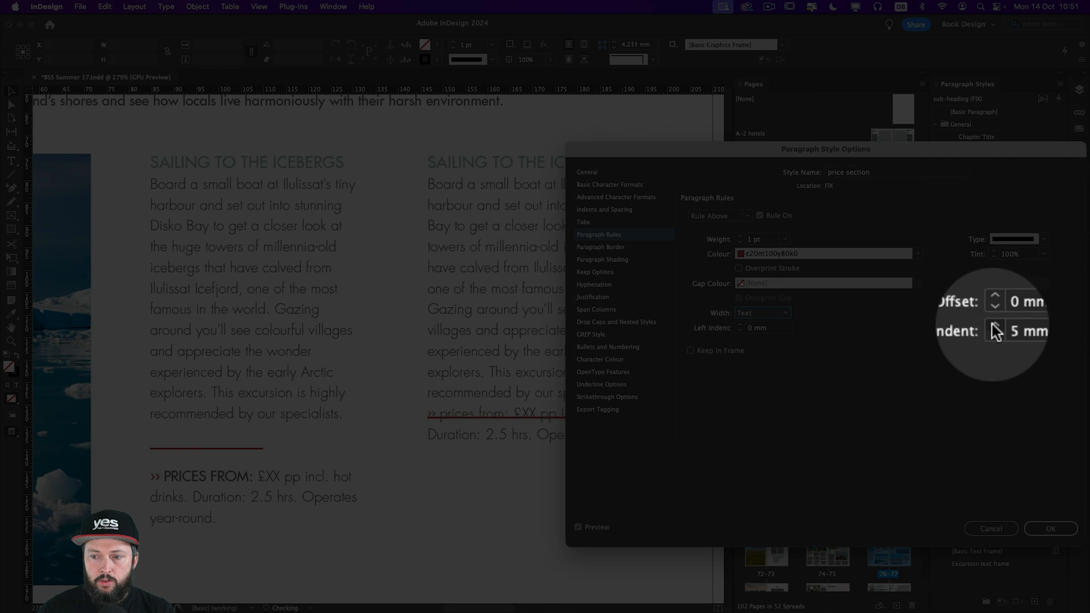
pyautogui.click(994, 327)
pyautogui.click(994, 327)
pyautogui.click(994, 327)
pyautogui.click(994, 326)
pyautogui.click(994, 327)
pyautogui.click(994, 327)
pyautogui.click(994, 326)
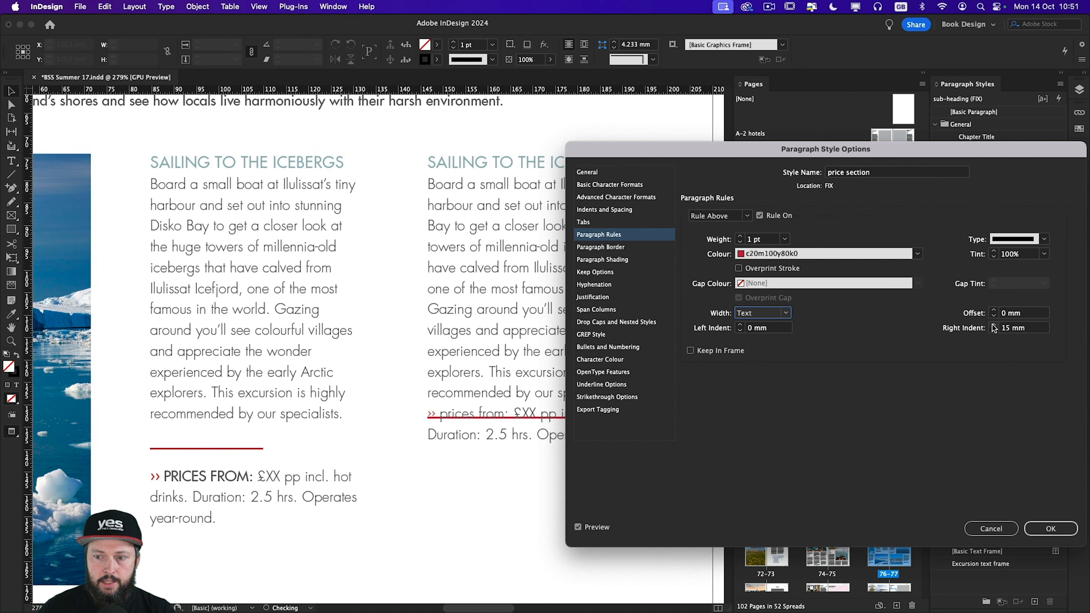
pyautogui.click(994, 327)
pyautogui.click(994, 327)
pyautogui.click(993, 326)
pyautogui.click(994, 327)
pyautogui.click(994, 327)
pyautogui.keyDown('shift'); pyautogui.click(994, 327); pyautogui.keyUp('shift')
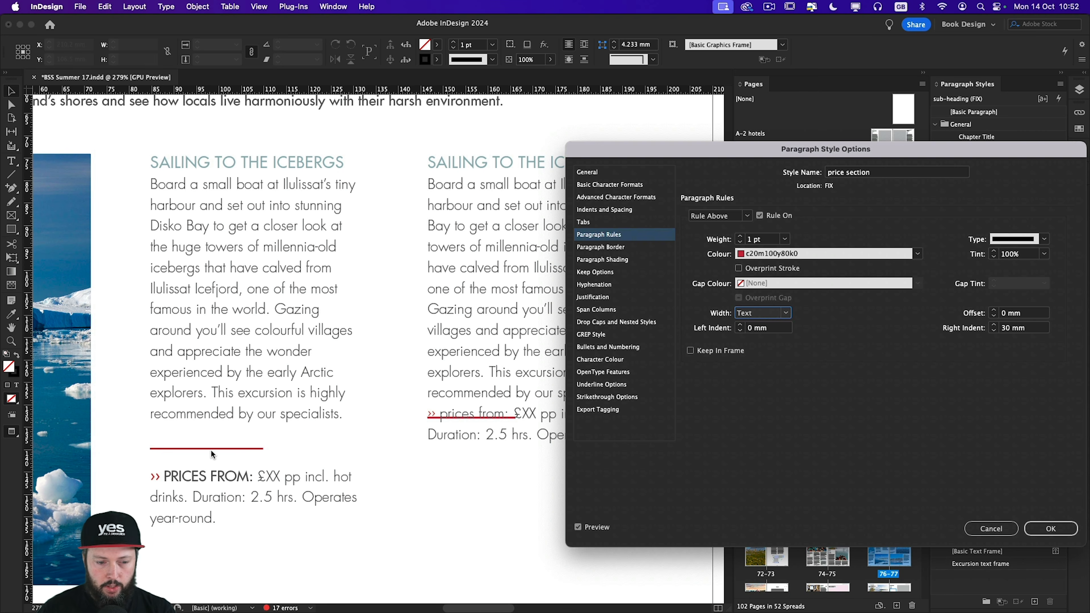
pyautogui.click(994, 325)
pyautogui.click(994, 331)
pyautogui.click(994, 331)
pyautogui.click(994, 331)
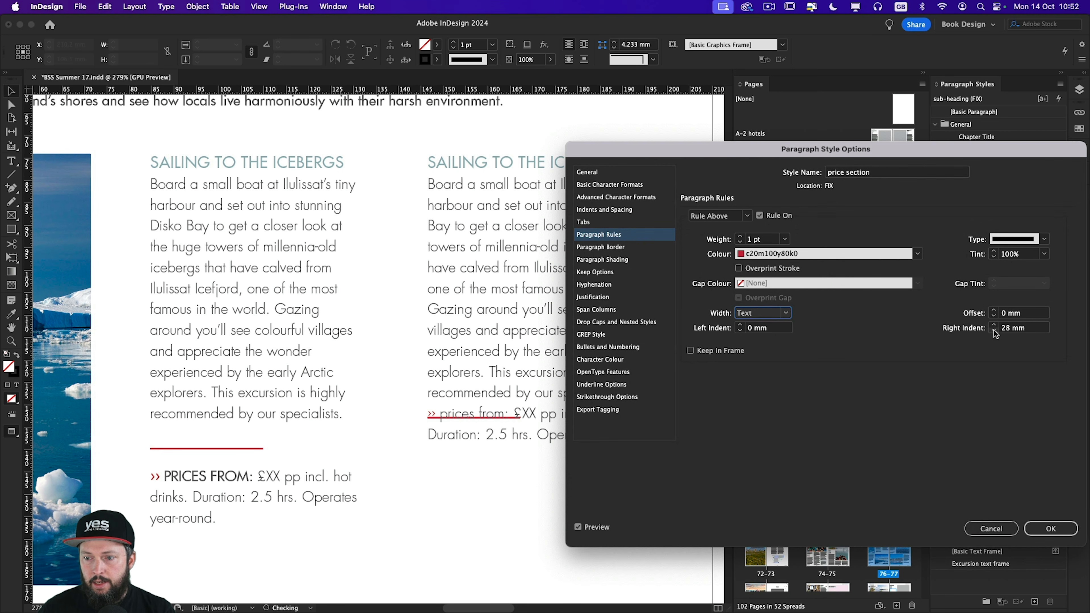
pyautogui.click(994, 331)
pyautogui.click(994, 330)
pyautogui.click(994, 331)
pyautogui.click(994, 331)
pyautogui.click(994, 330)
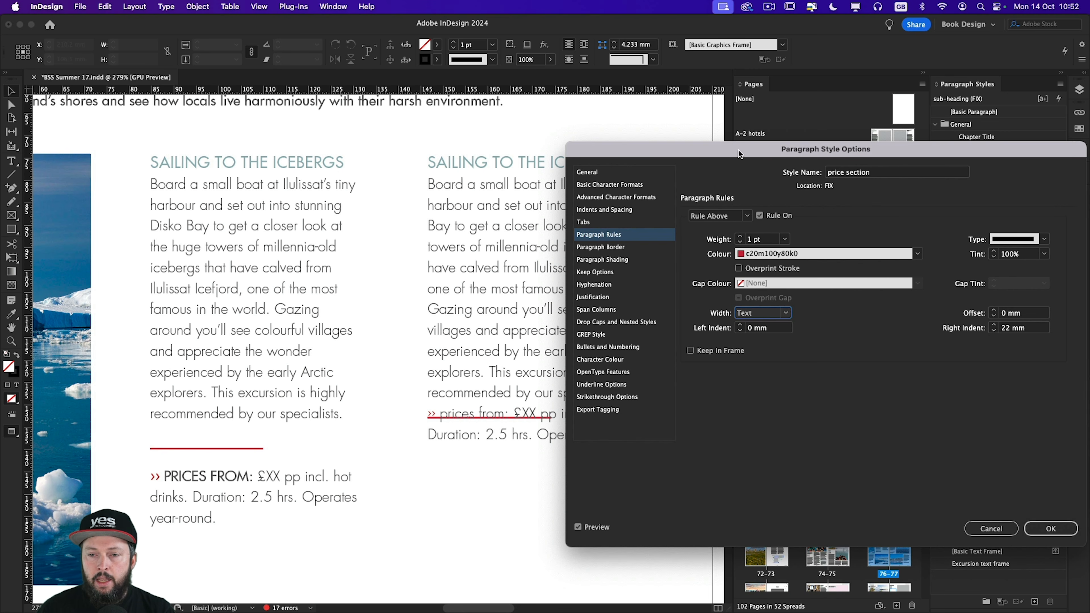
pyautogui.moveTo(689, 152); pyautogui.dragTo(811, 141)
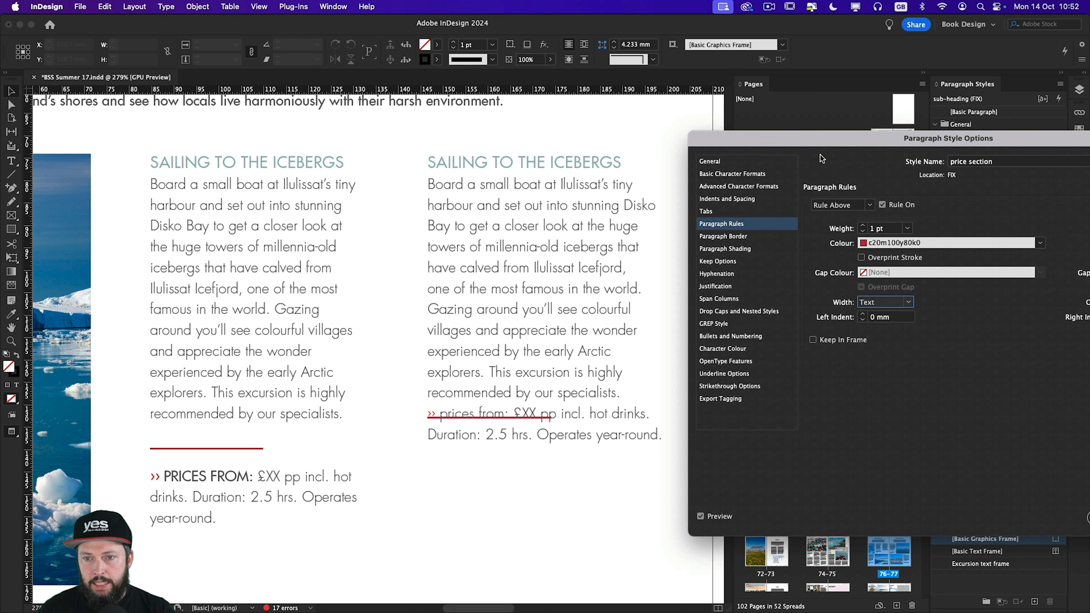
# Set the price section style's Space Before to 2 mm
pyautogui.moveTo(815, 142); pyautogui.dragTo(662, 115)
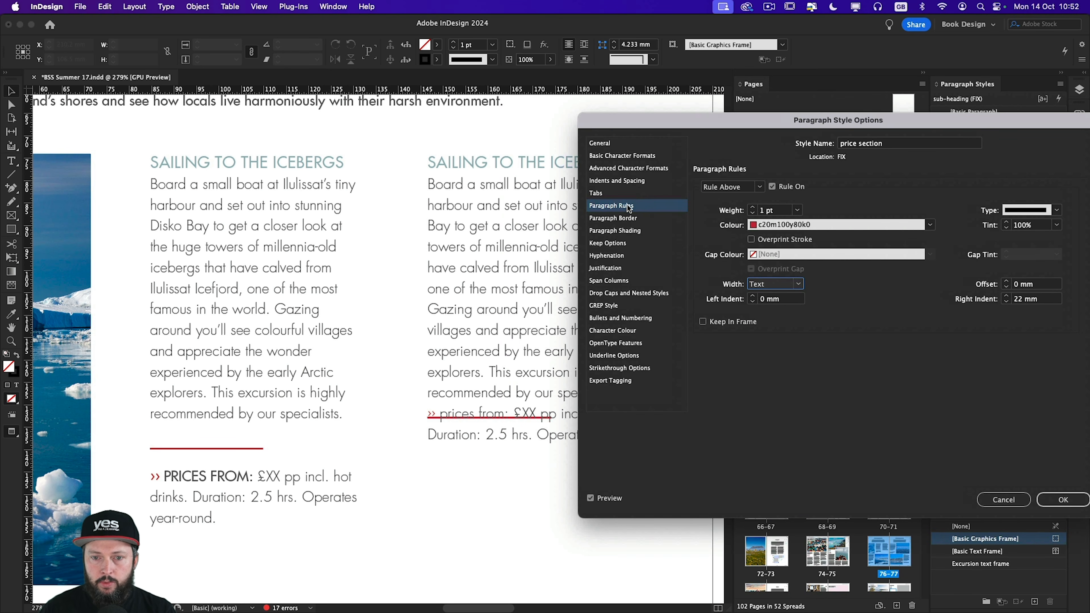
pyautogui.click(619, 181)
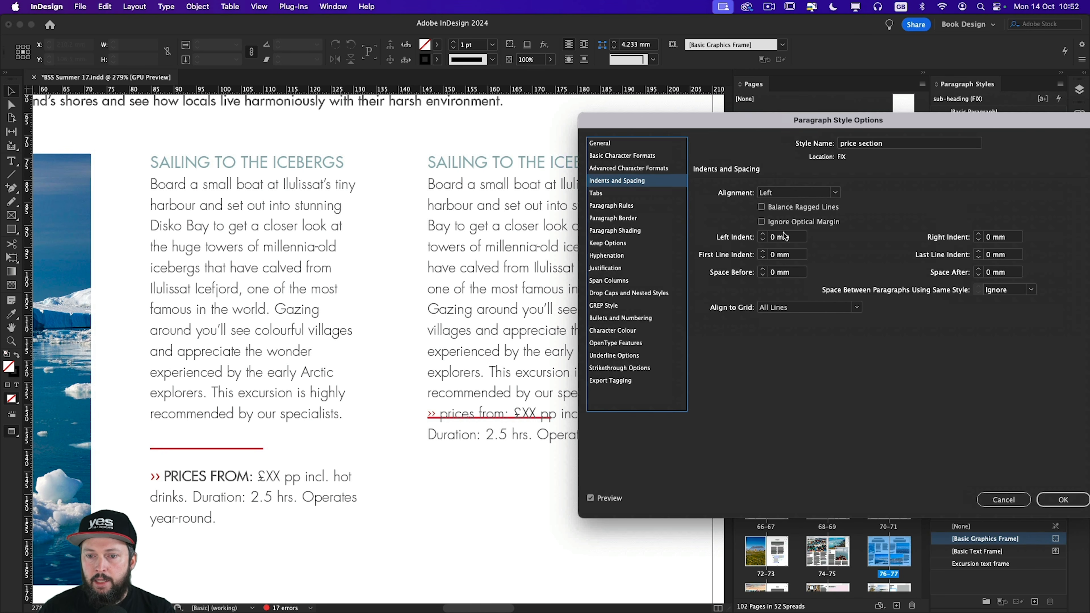
pyautogui.click(763, 269)
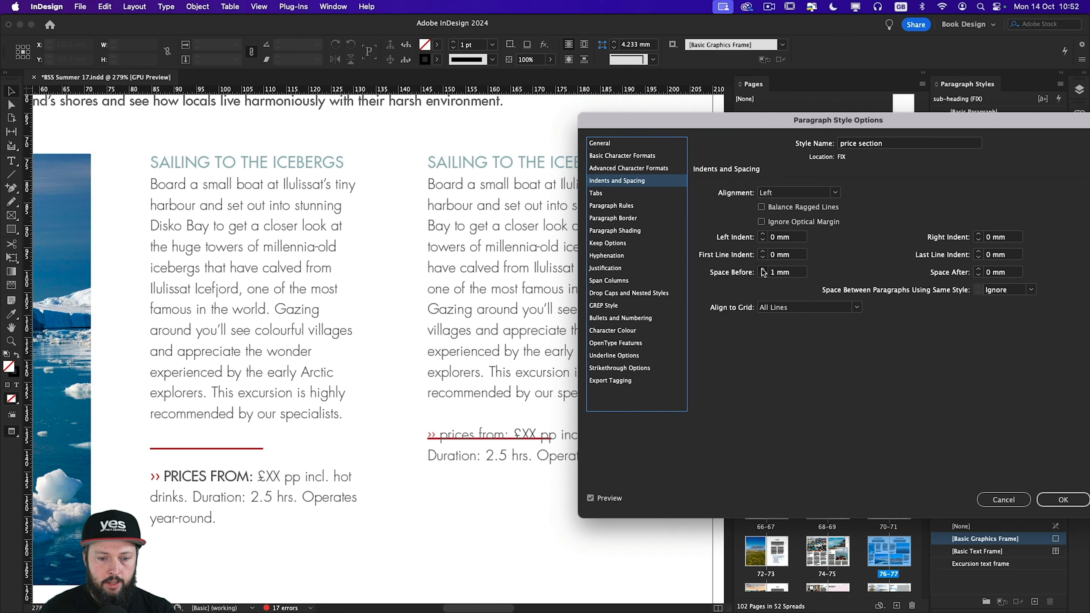
pyautogui.click(762, 270)
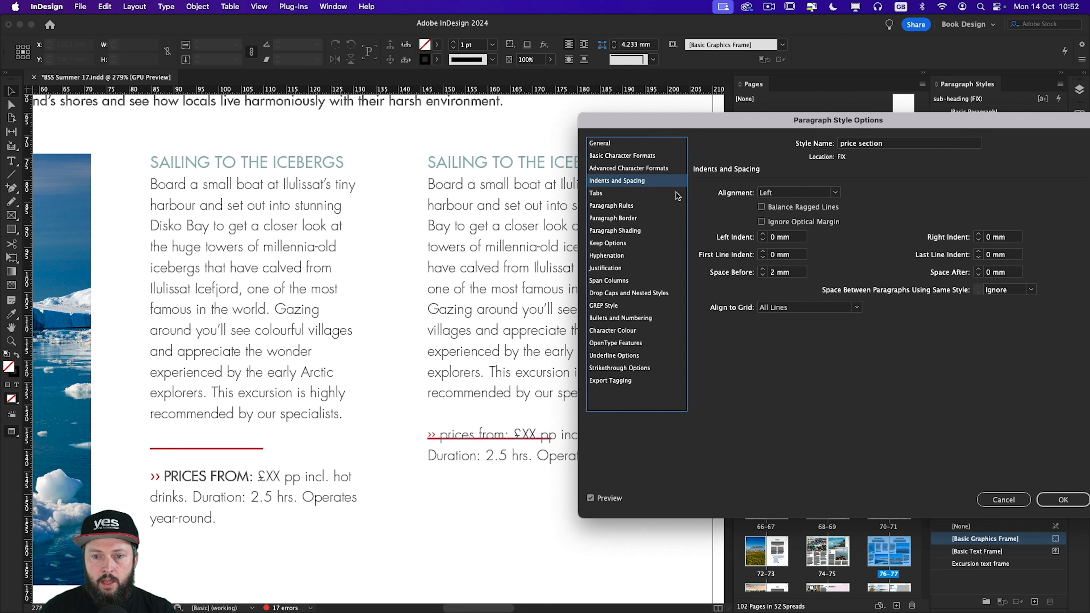
# Raise the price section style's rule above the text with an offset of 6 mm
pyautogui.click(615, 206)
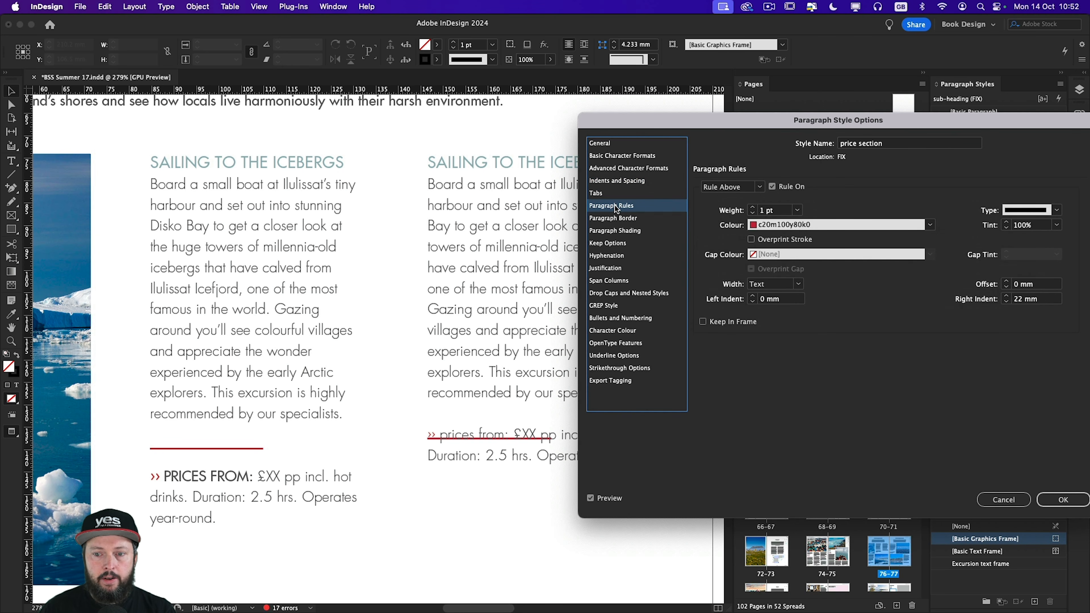
pyautogui.click(1007, 282)
pyautogui.click(1007, 282)
pyautogui.click(1007, 282)
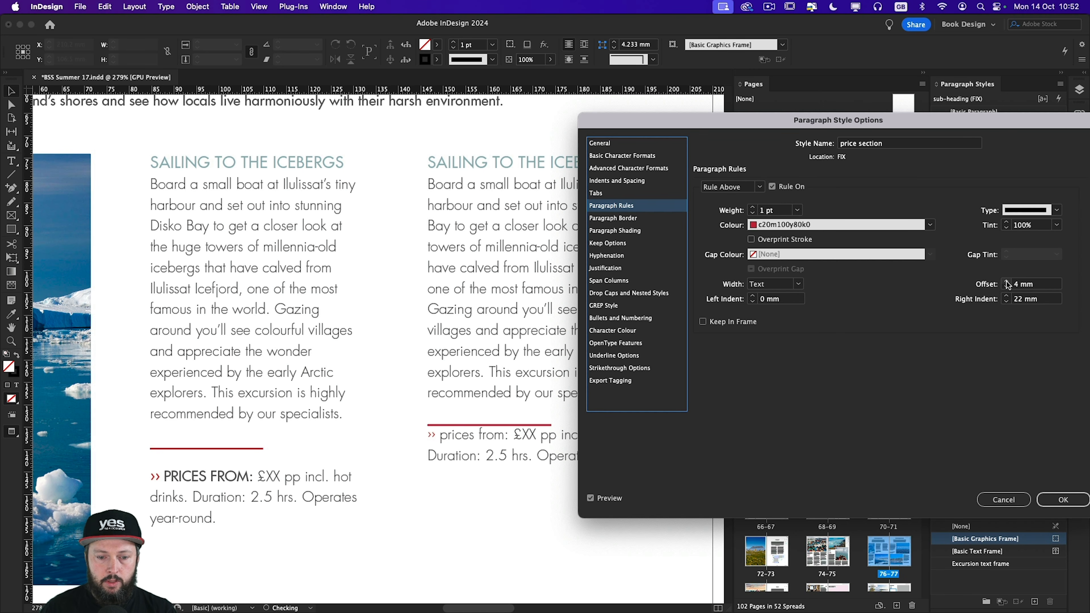
pyautogui.click(1007, 282)
pyautogui.click(1007, 282)
pyautogui.click(1007, 282)
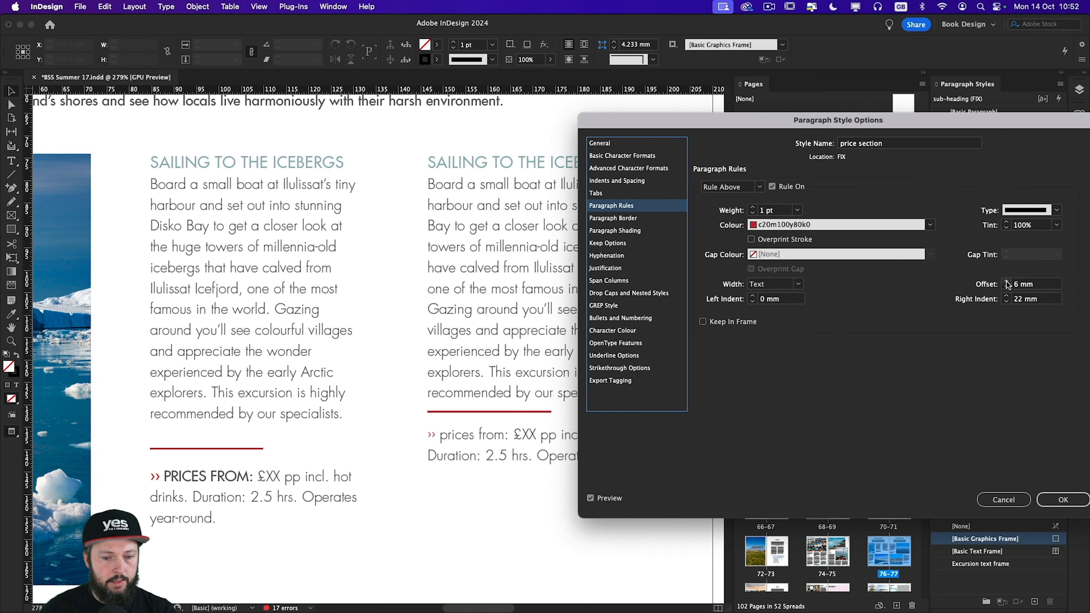
pyautogui.click(1007, 282)
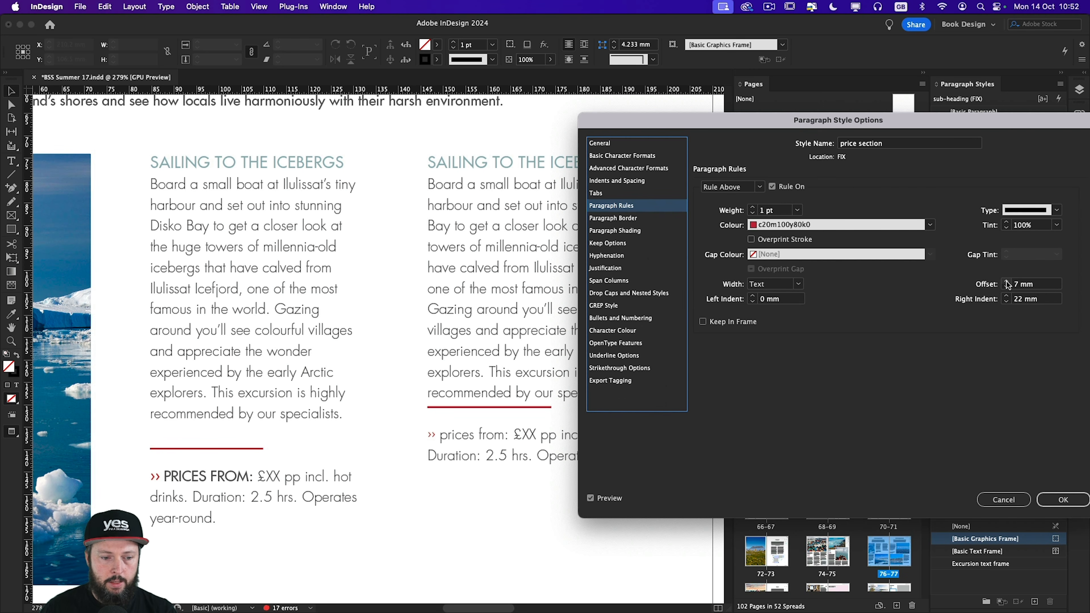
pyautogui.click(1007, 288)
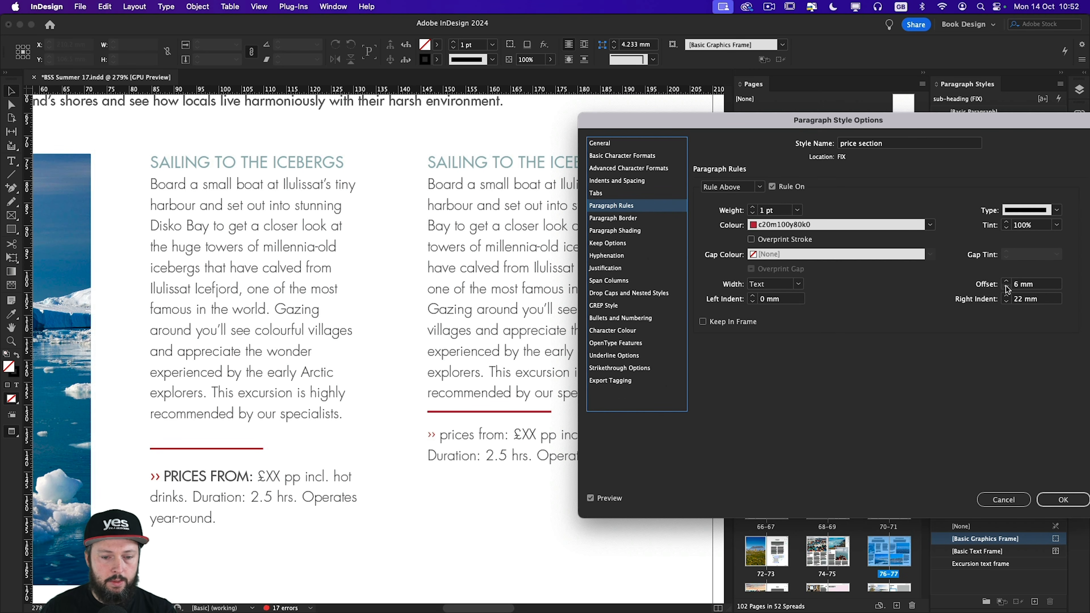
# Increase the price section style's Space Before to 6 mm
pyautogui.click(621, 181)
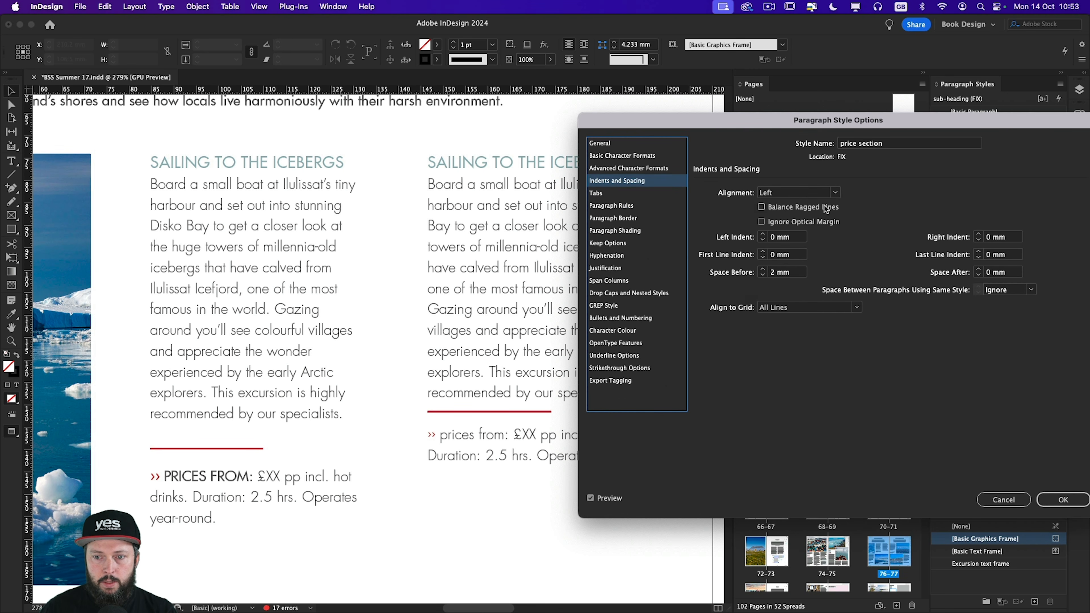
pyautogui.click(763, 269)
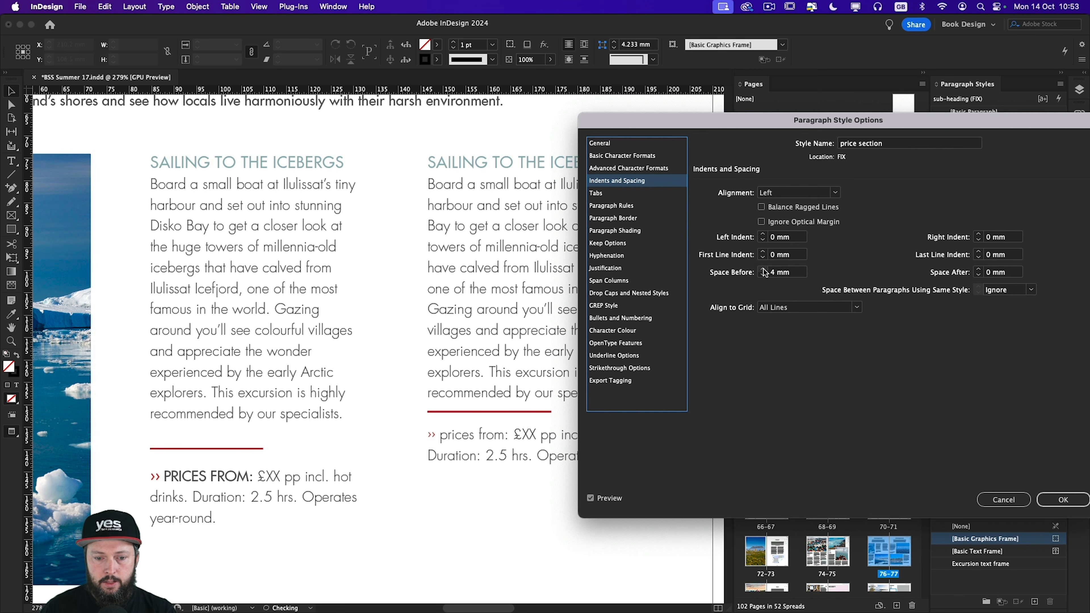
pyautogui.click(764, 269)
pyautogui.click(764, 269)
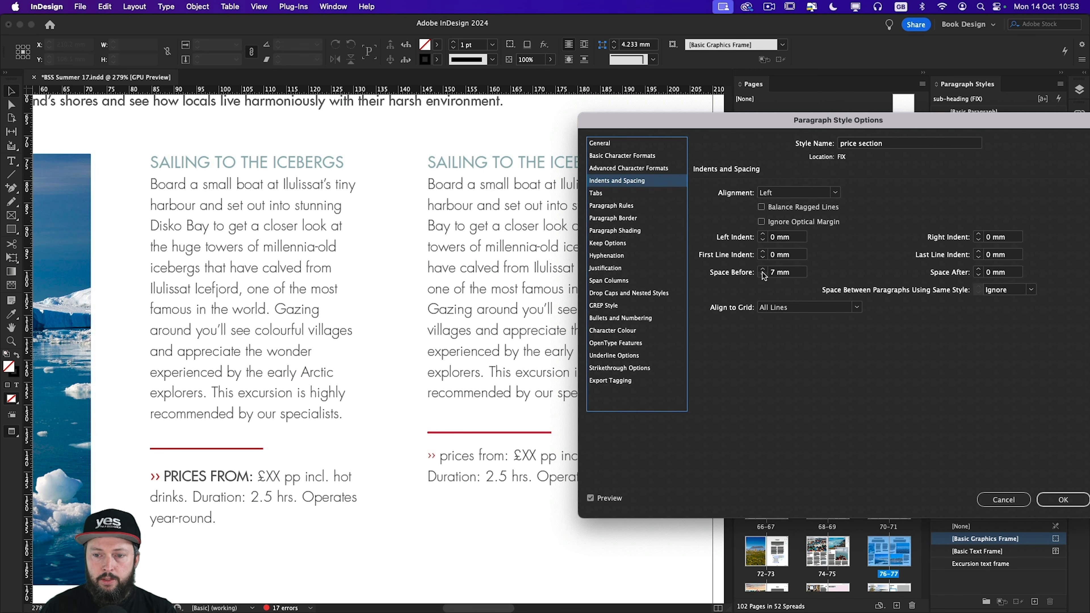
pyautogui.click(764, 275)
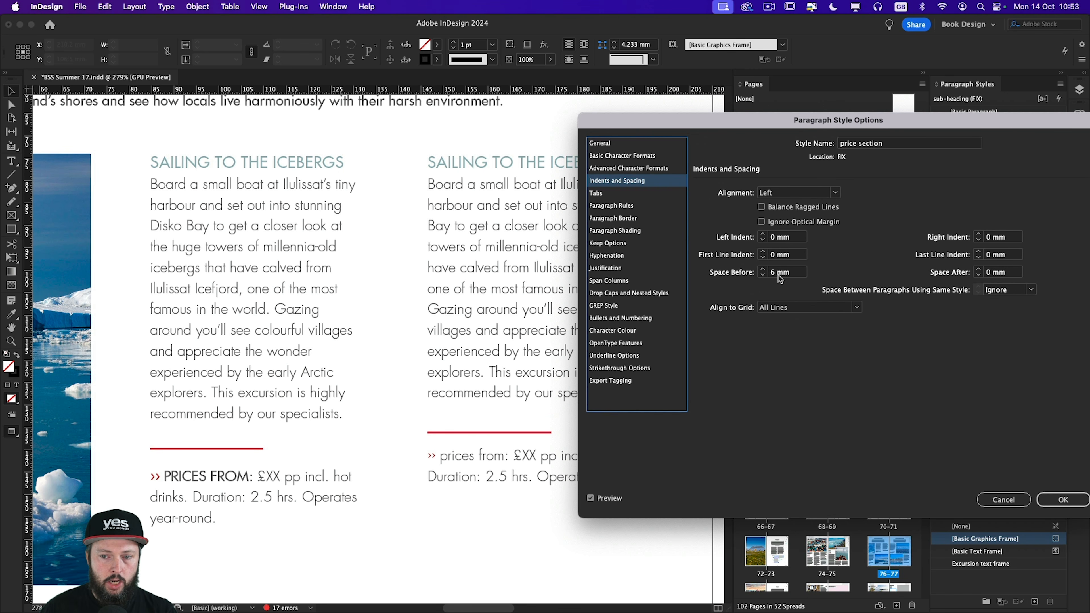
# Try a smaller Space Before in the price section style, settle on 6 mm and accept the style changes
pyautogui.click(763, 275)
pyautogui.click(763, 275)
pyautogui.click(763, 276)
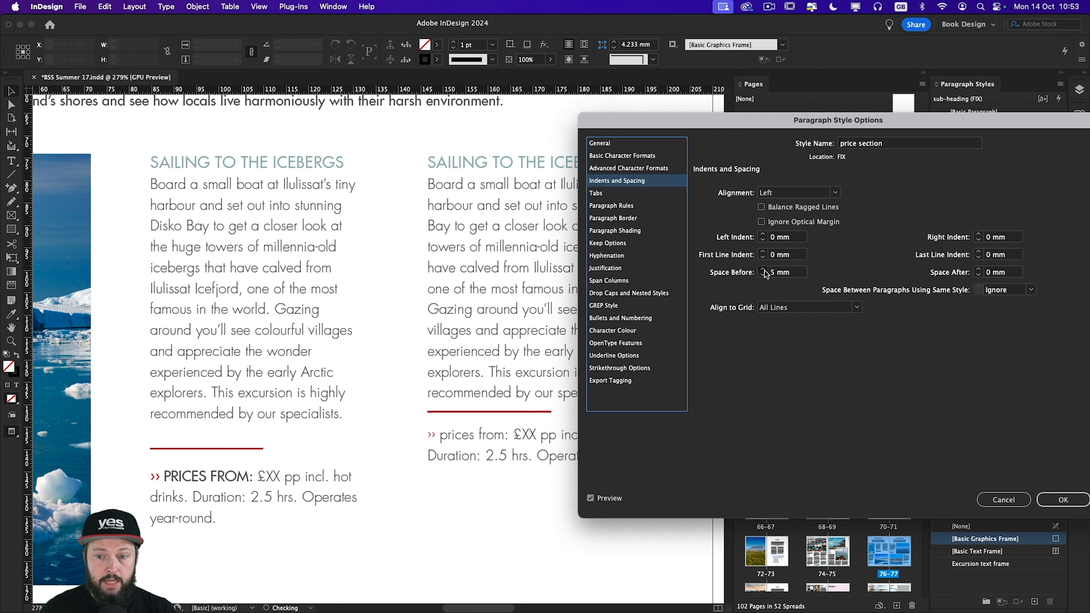
pyautogui.click(764, 270)
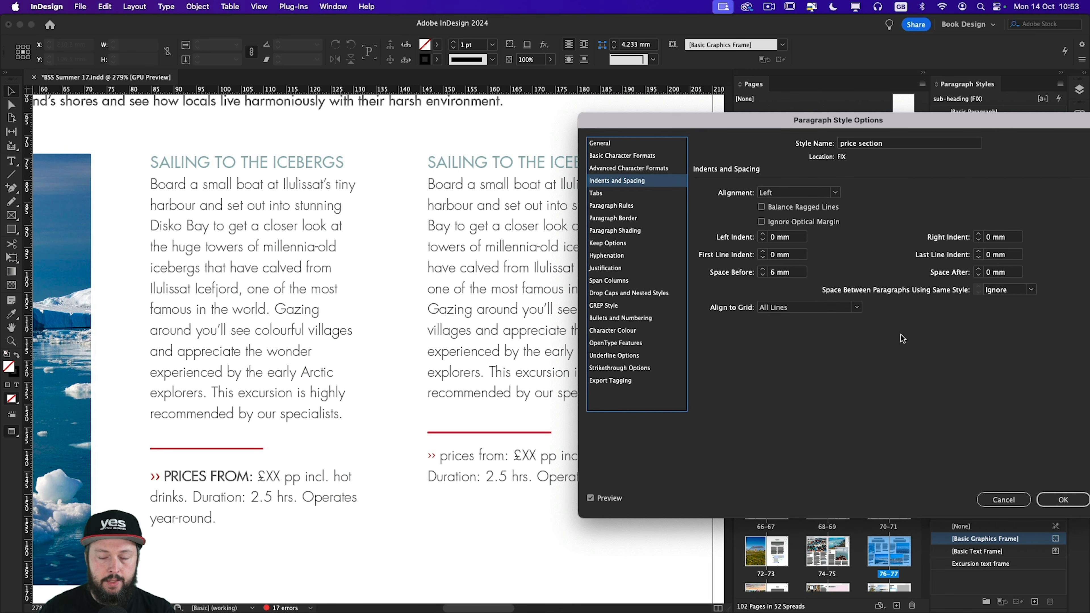
pyautogui.click(1067, 501)
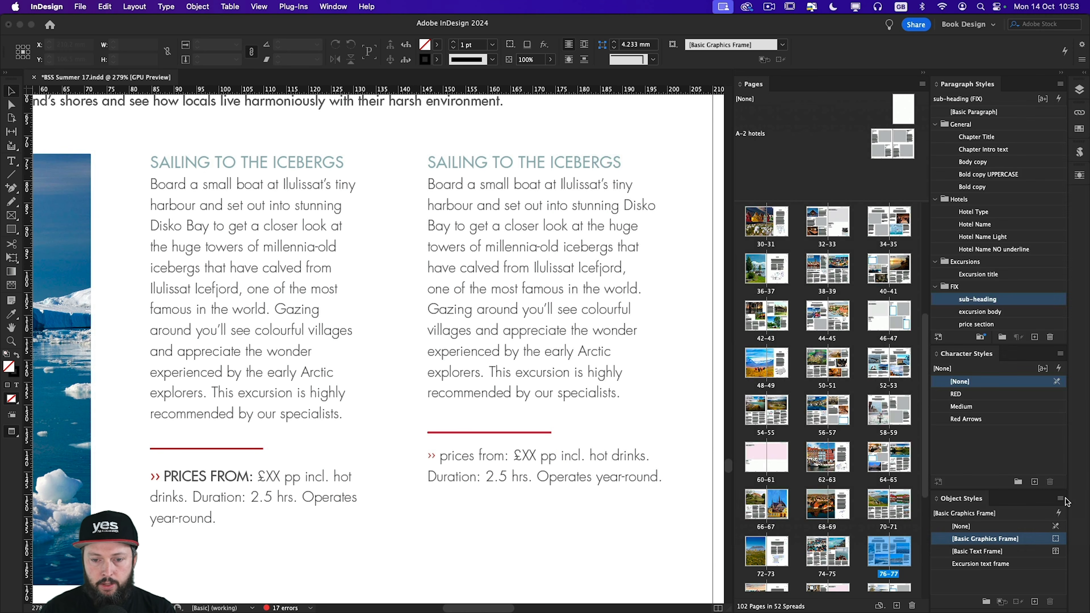
# Match the new excursion text frame's width to the original body text frame by setting it to 47.703 mm
pyautogui.click(592, 360)
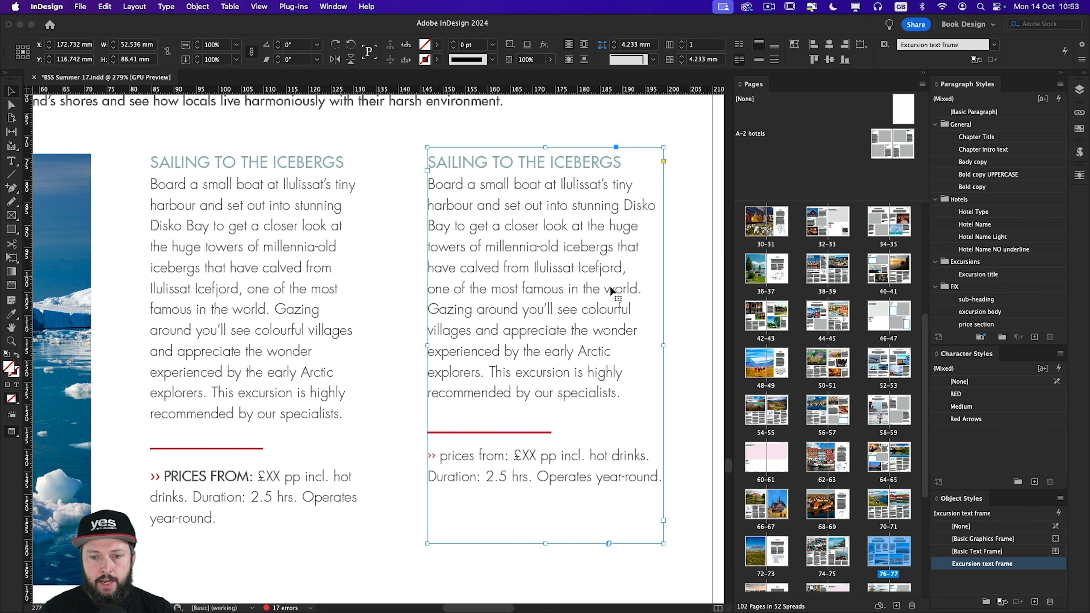
pyautogui.click(277, 256)
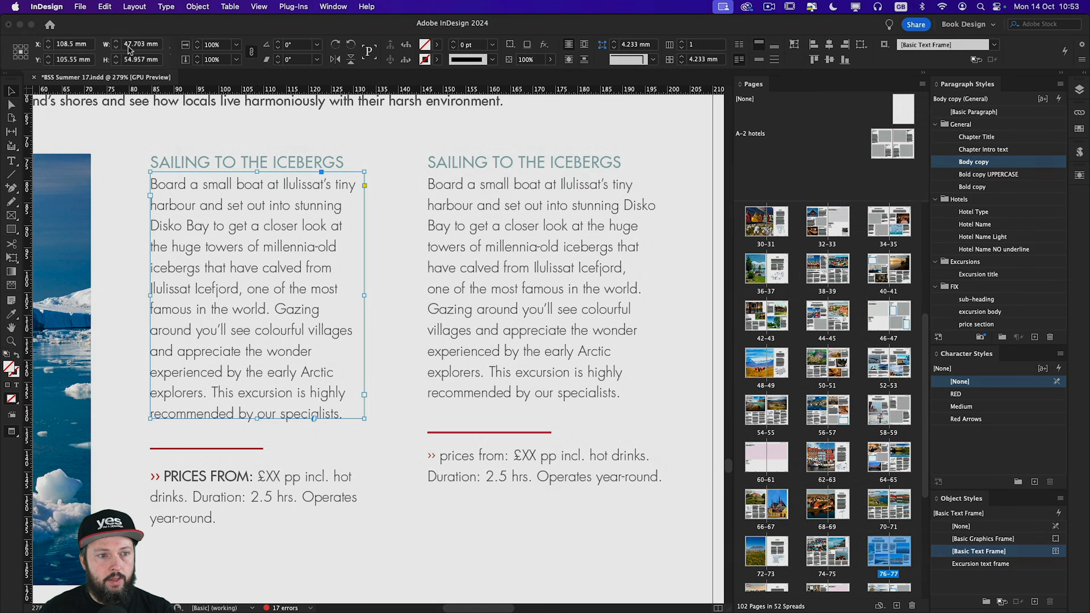
pyautogui.click(129, 46)
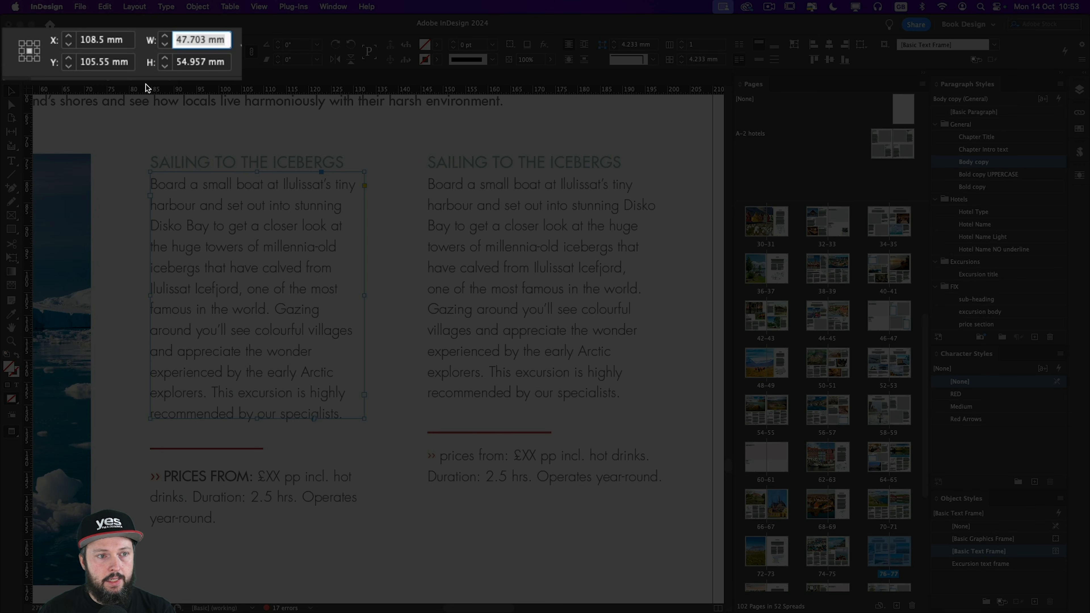
pyautogui.click(523, 287)
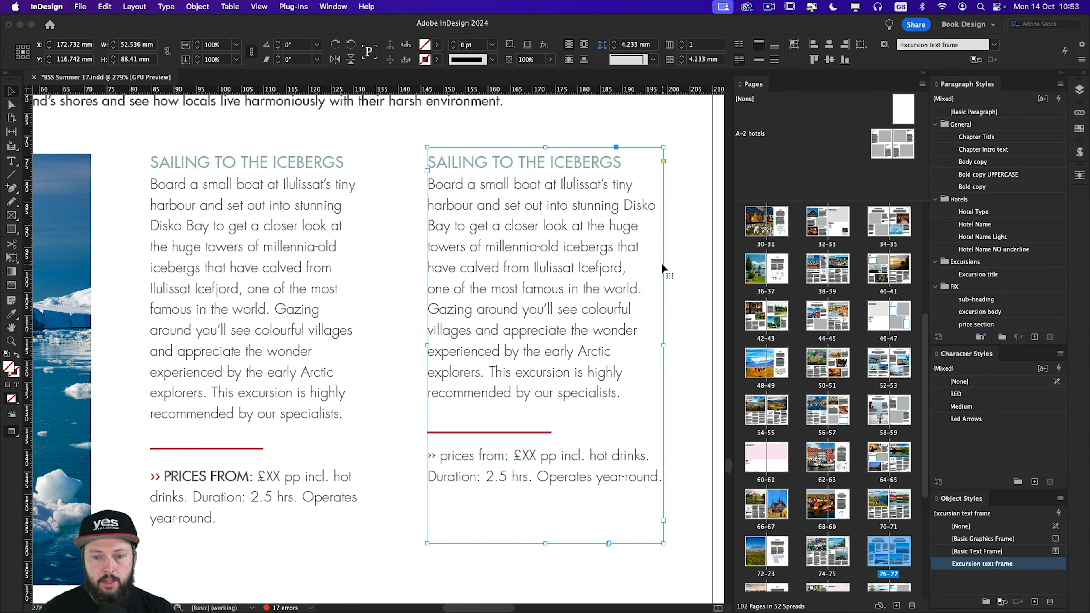
pyautogui.click(143, 48)
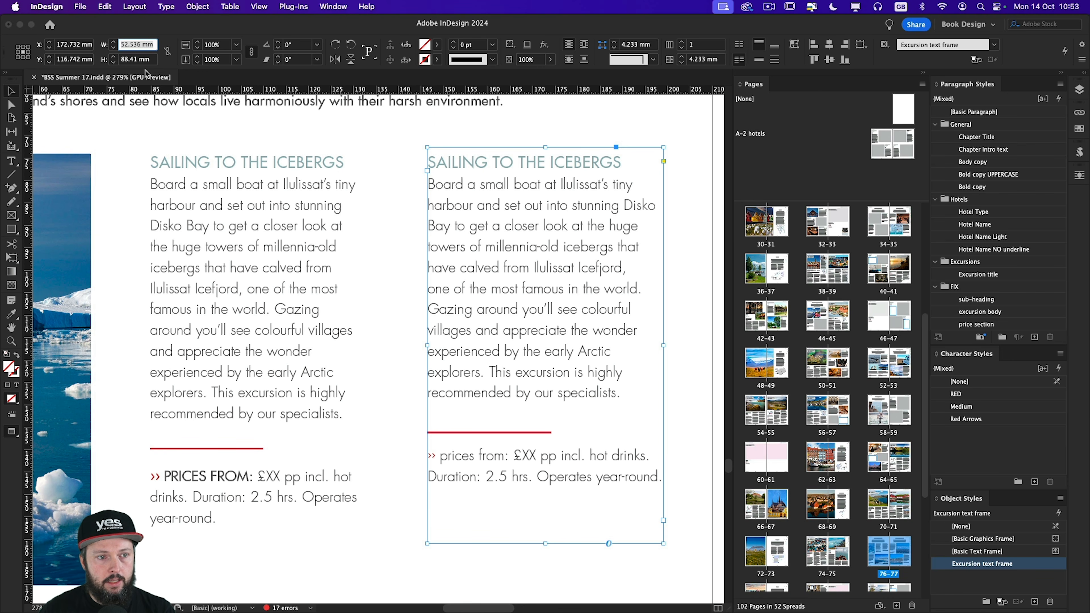
pyautogui.write('47.703 mm')
pyautogui.press('Return')
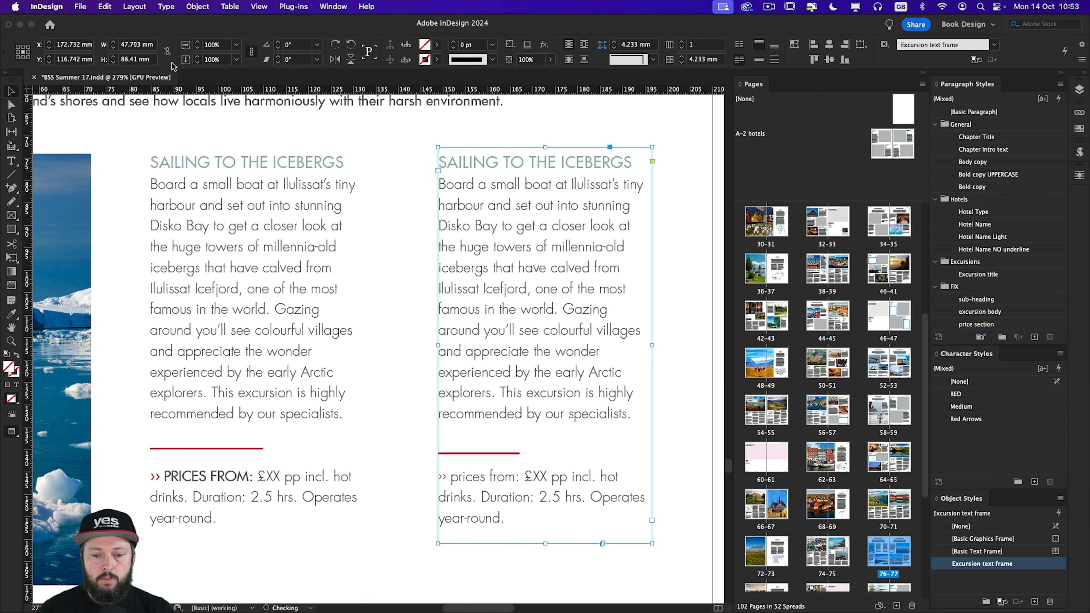
pyautogui.click(690, 304)
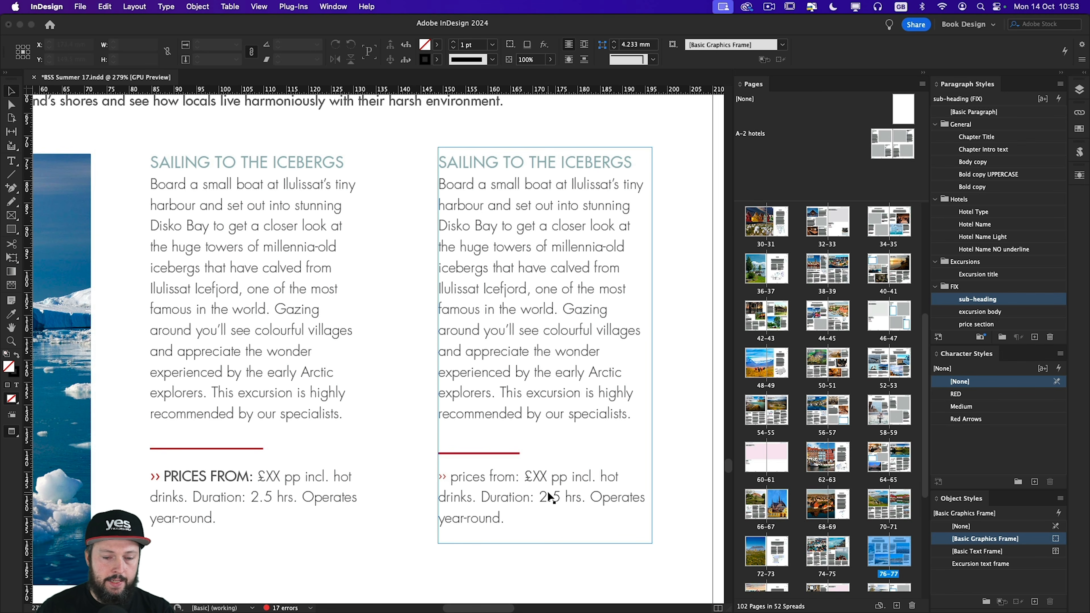
# Place the original block's red line just above the new block's price rule to compare their length and thickness
pyautogui.click(219, 449)
pyautogui.moveTo(215, 451); pyautogui.dragTo(503, 446)
pyautogui.moveTo(623, 433); pyautogui.dragTo(410, 351)
pyautogui.moveTo(328, 355); pyautogui.dragTo(425, 364)
pyautogui.moveTo(305, 413); pyautogui.dragTo(490, 103)
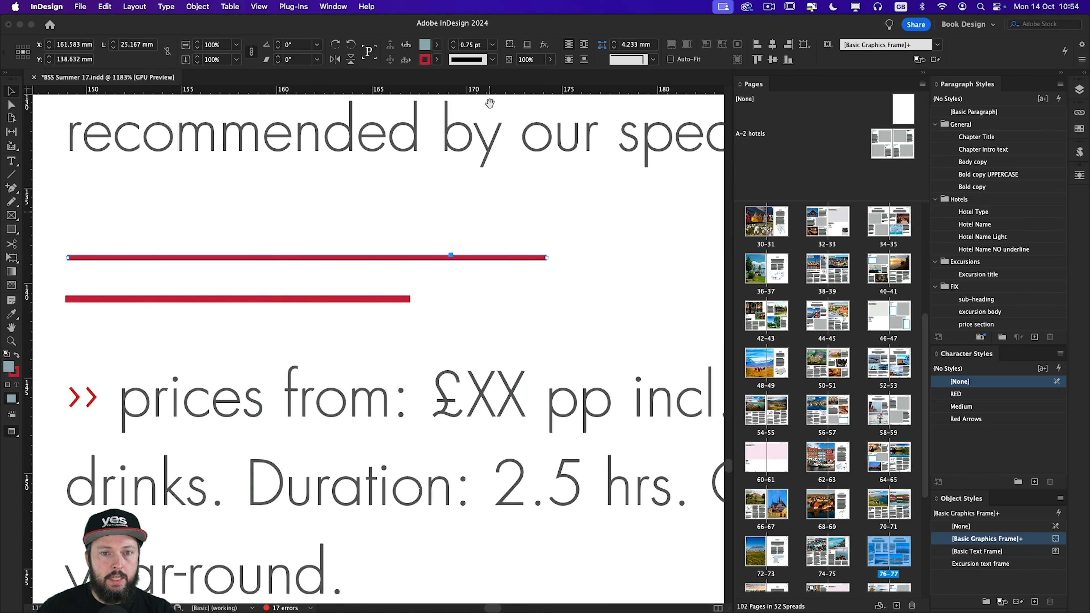
pyautogui.click(385, 302)
pyautogui.moveTo(552, 451); pyautogui.dragTo(386, 440)
pyautogui.click(125, 422)
pyautogui.moveTo(330, 463); pyautogui.dragTo(207, 301)
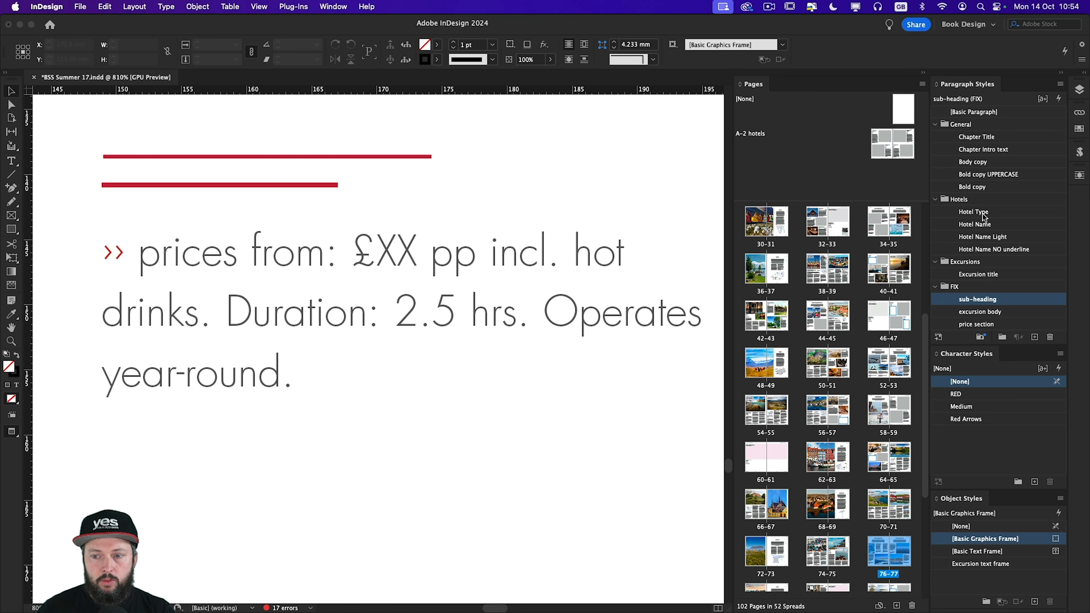
# Set the weight of the price section style's rule above to 0.75 pt
pyautogui.rightClick(1004, 330)
pyautogui.click(983, 337)
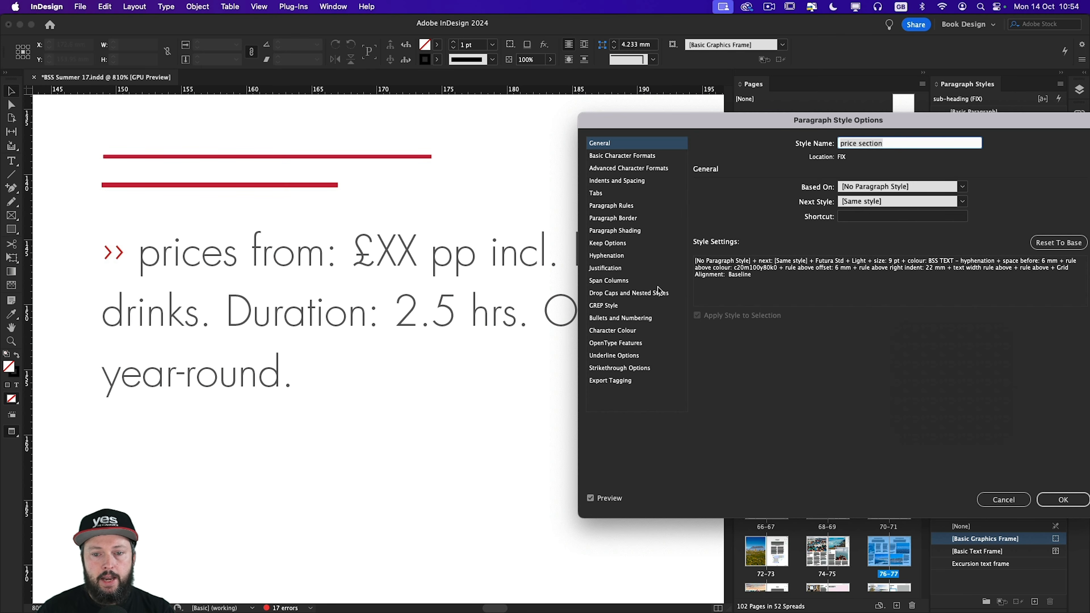
pyautogui.click(614, 206)
pyautogui.click(797, 210)
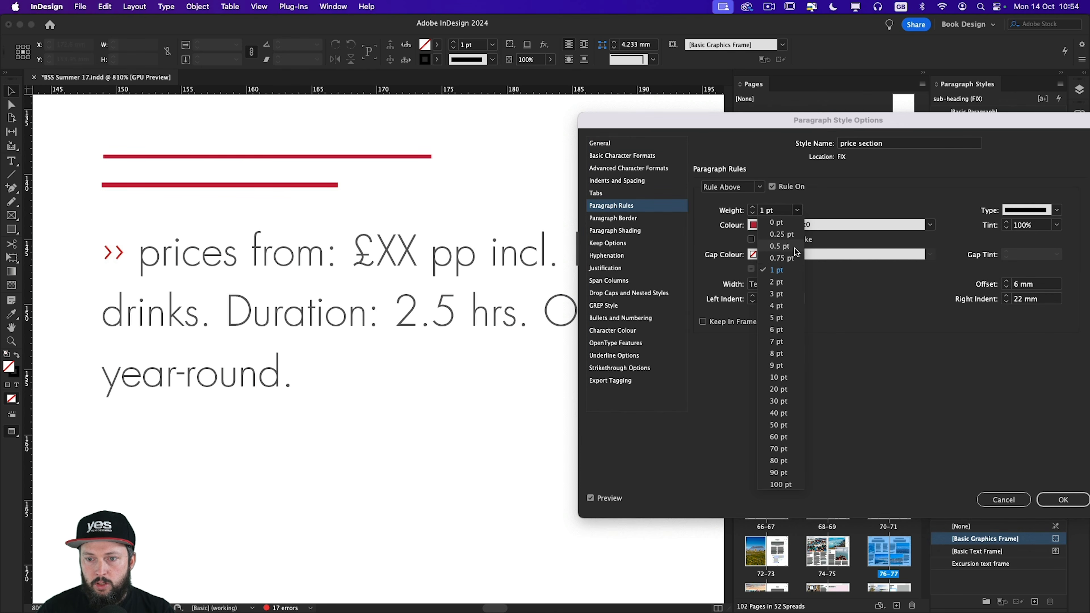
pyautogui.click(791, 241)
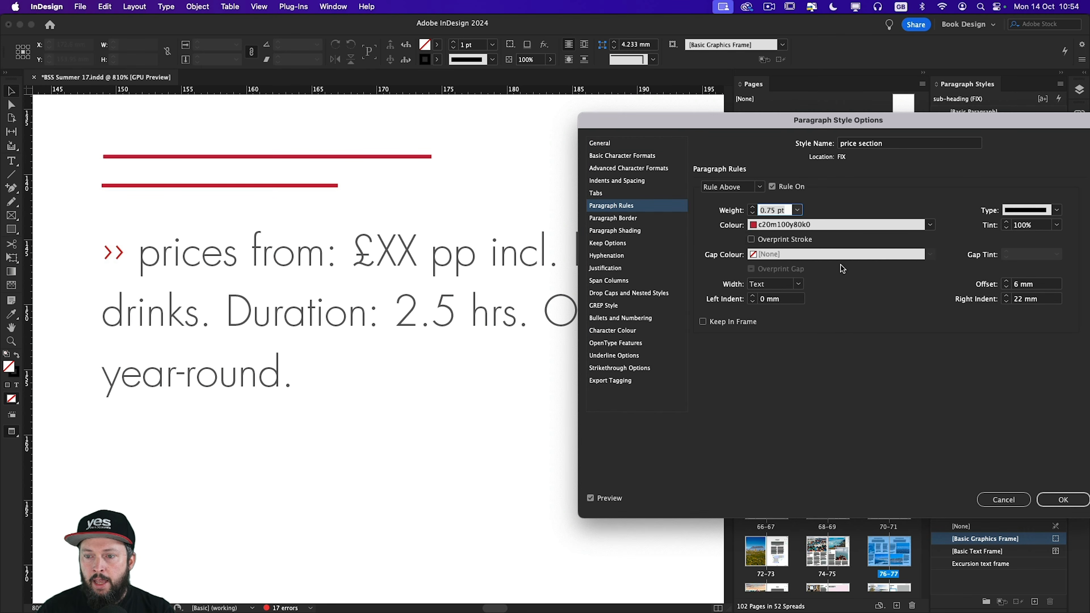
# Lengthen the price section style's rule above by setting its right indent to 15 mm, and accept the style changes
pyautogui.click(1026, 284)
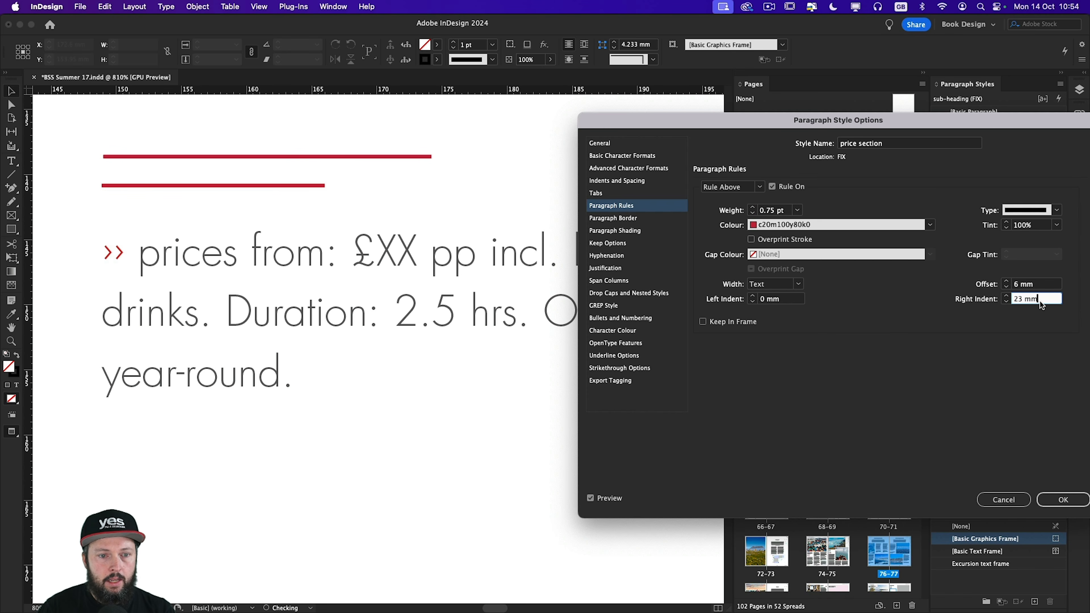
pyautogui.press('Down')
pyautogui.press('Down')
pyautogui.press('Down')
pyautogui.press('Down')
pyautogui.press('Down')
pyautogui.press('Down')
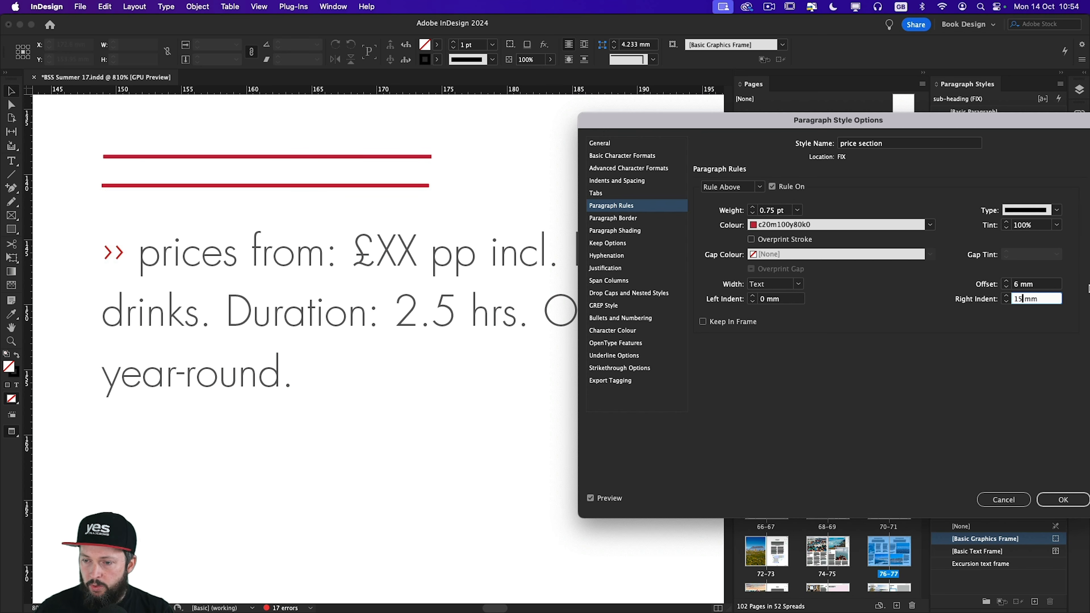
pyautogui.click(1063, 499)
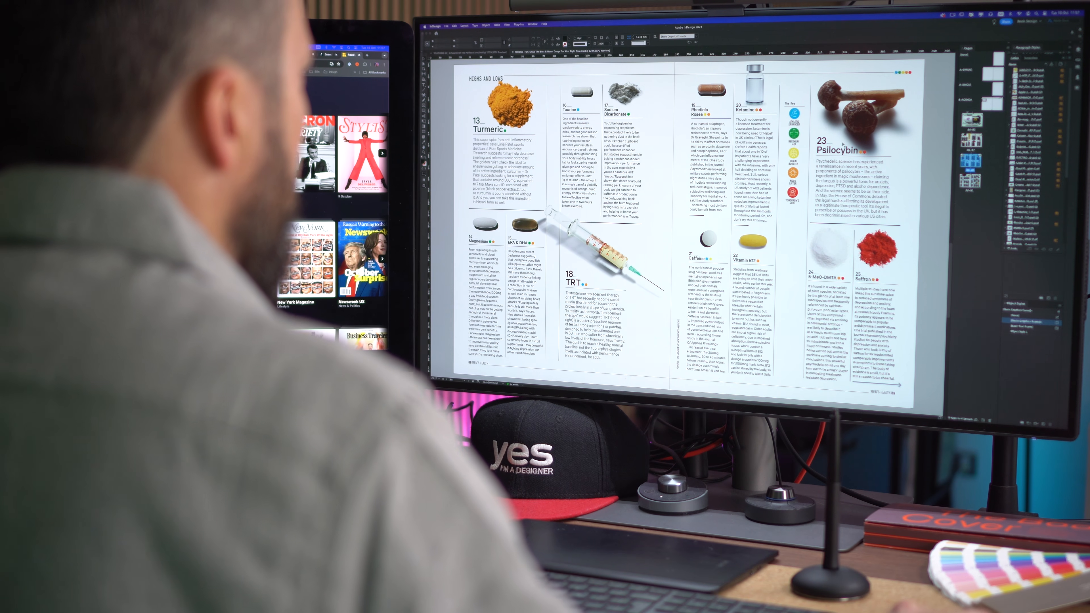
pyautogui.press('z')
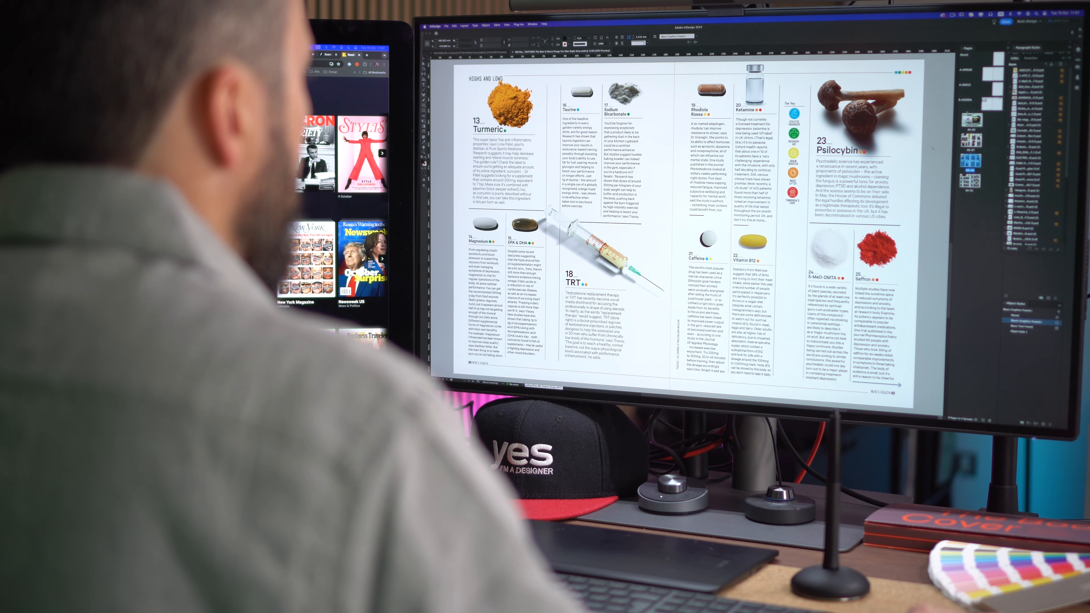
pyautogui.click(895, 147)
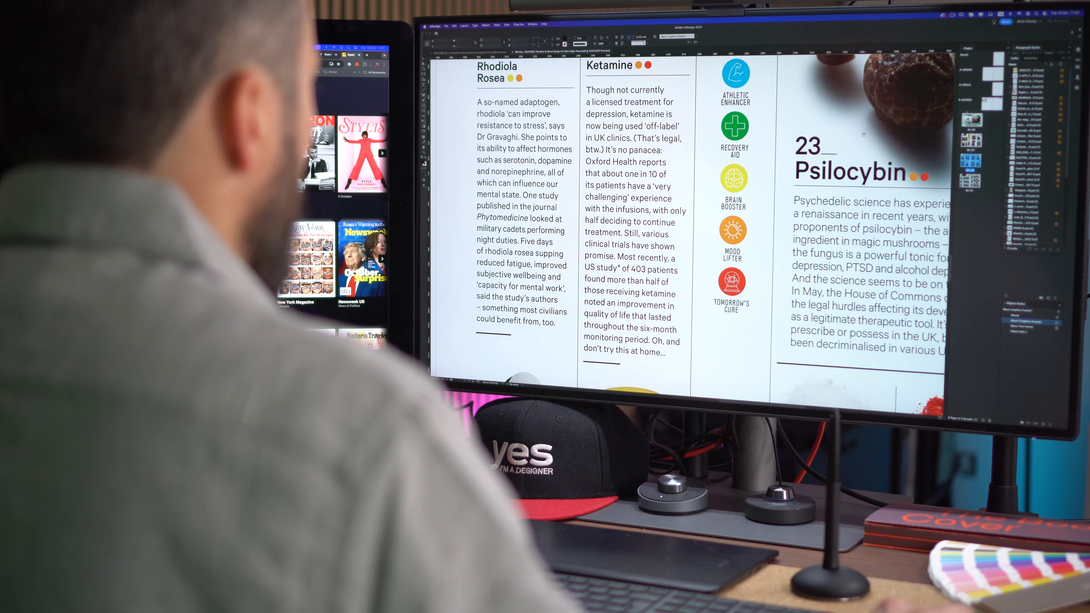
pyautogui.moveTo(863, 136); pyautogui.dragTo(789, 196)
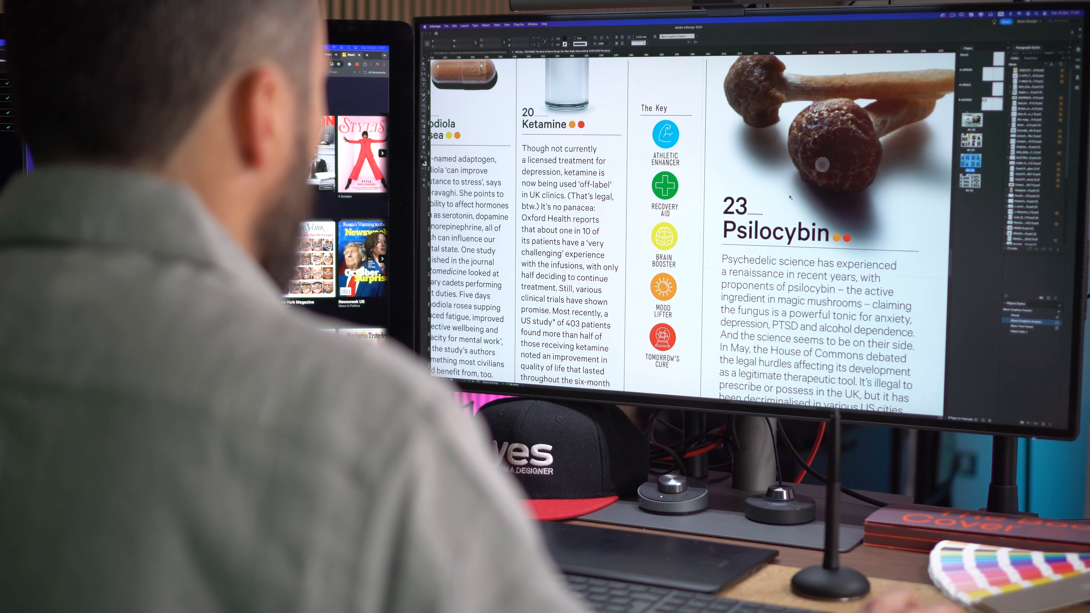
pyautogui.moveTo(790, 243); pyautogui.dragTo(760, 128)
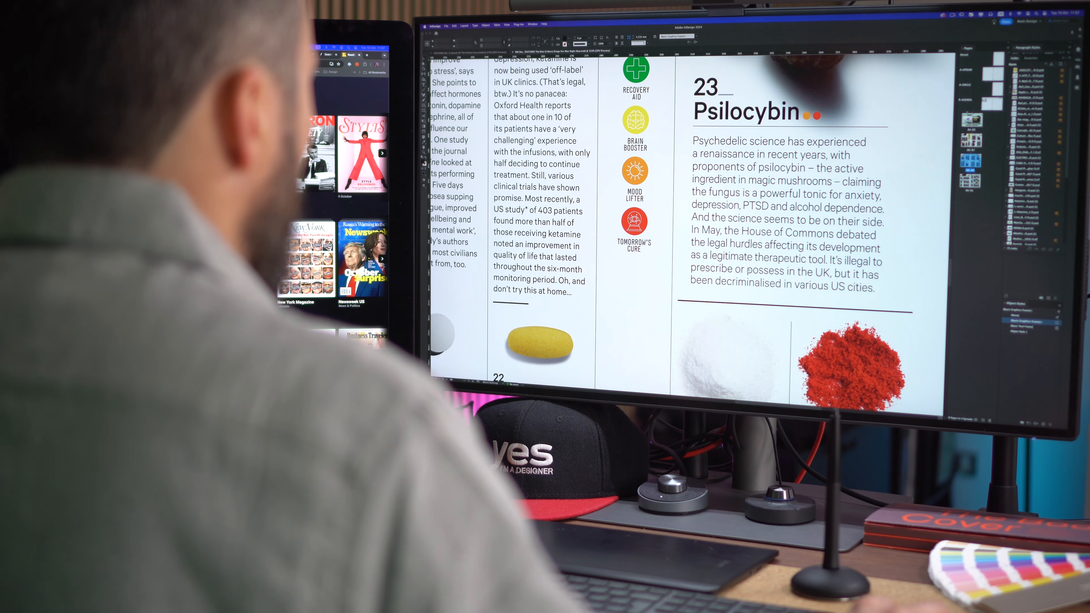
pyautogui.moveTo(756, 358); pyautogui.dragTo(758, 98)
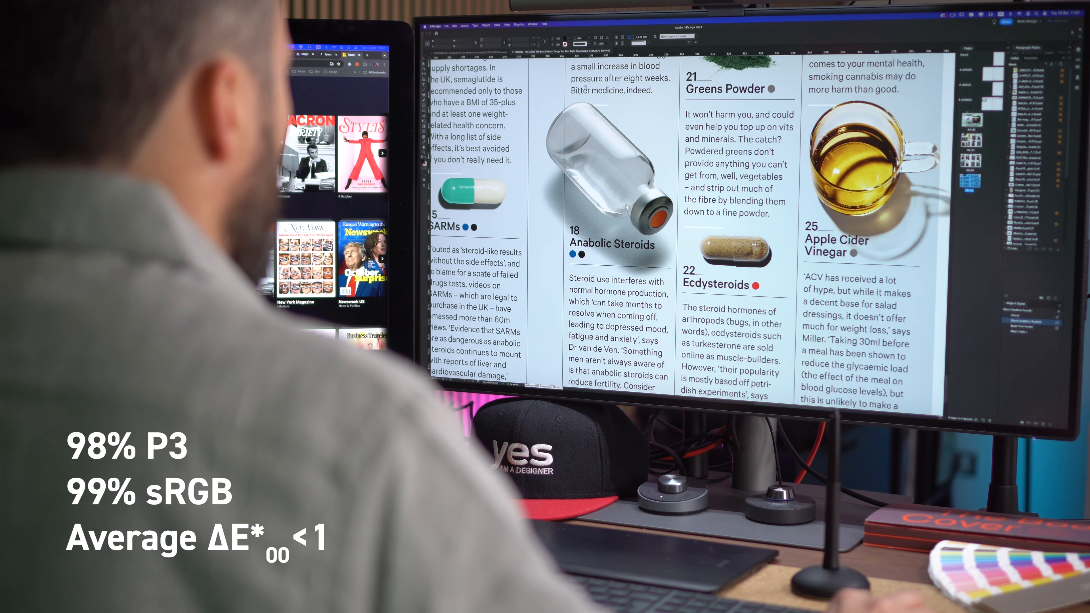
pyautogui.moveTo(585, 108); pyautogui.dragTo(810, 179)
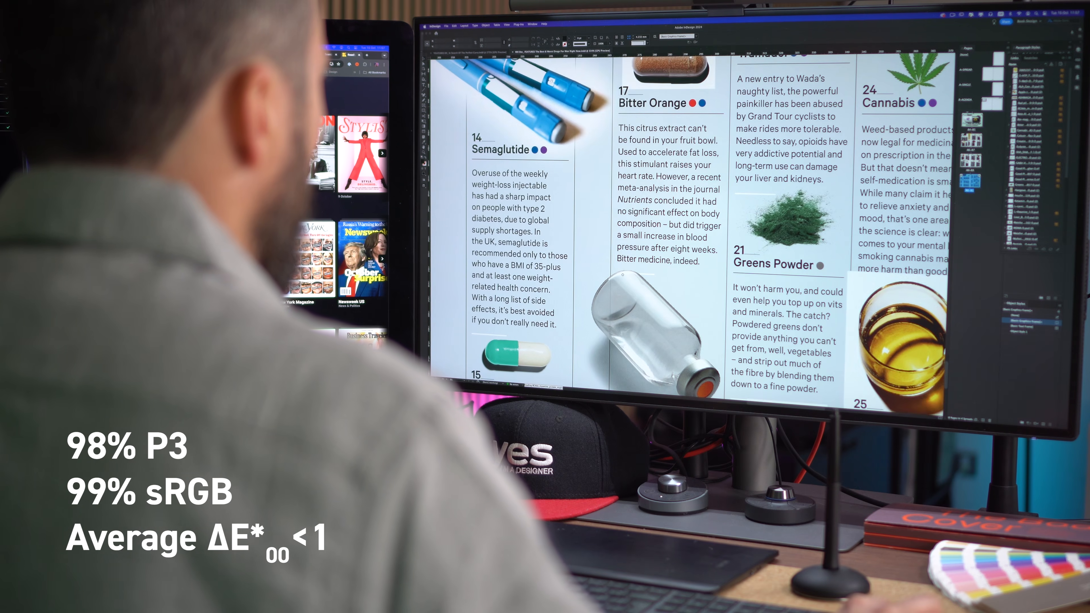
pyautogui.moveTo(613, 185); pyautogui.dragTo(648, 250)
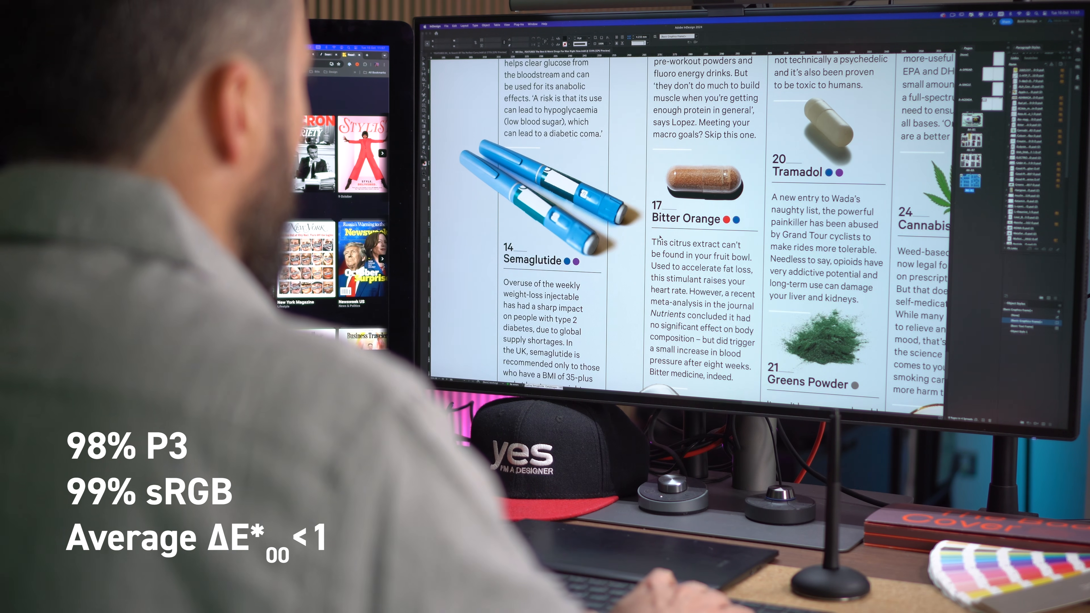
pyautogui.press('alt+super+0')
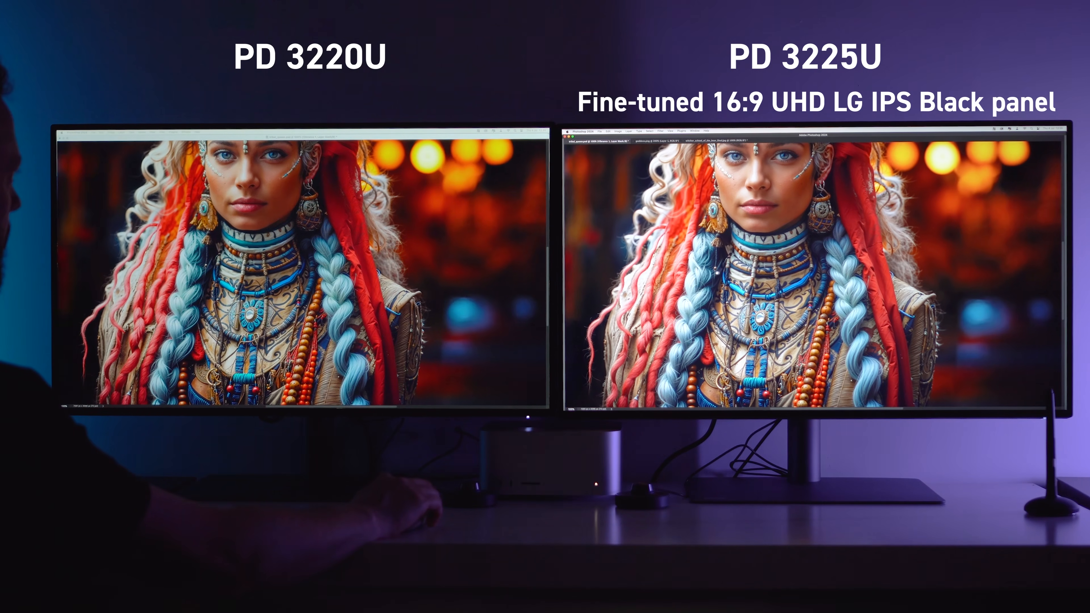
pyautogui.moveTo(718, 273); pyautogui.dragTo(702, 277)
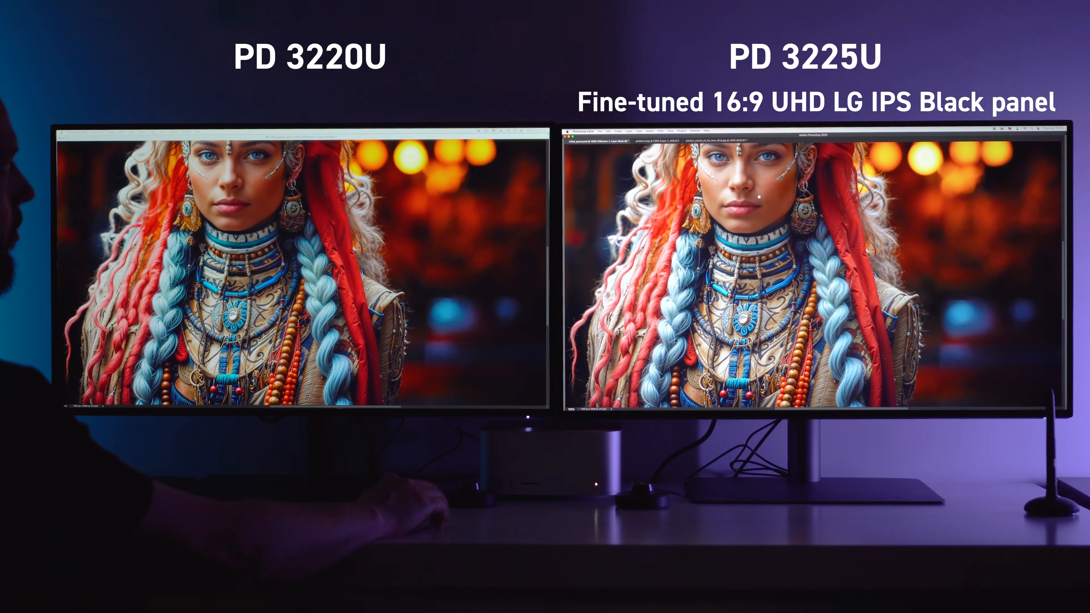
pyautogui.moveTo(761, 205); pyautogui.dragTo(835, 263)
pyautogui.press('super+plus')
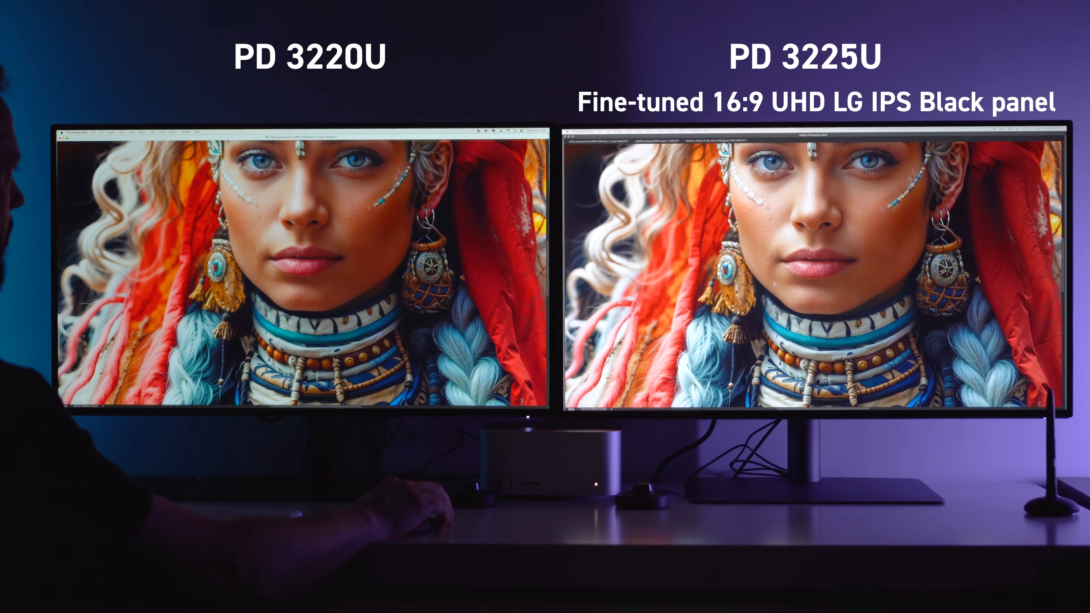
pyautogui.moveTo(774, 283); pyautogui.dragTo(760, 315)
pyautogui.moveTo(694, 219); pyautogui.dragTo(678, 182)
pyautogui.moveTo(636, 281); pyautogui.dragTo(678, 150)
pyautogui.moveTo(728, 331); pyautogui.dragTo(703, 252)
pyautogui.moveTo(977, 397); pyautogui.dragTo(987, 335)
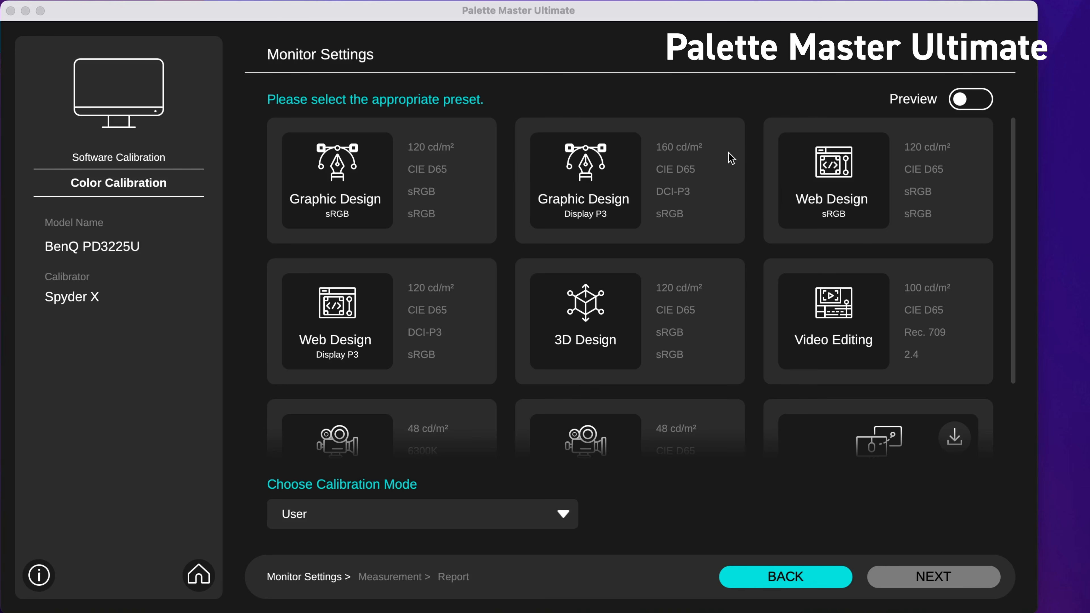
# In Palette Master Ultimate, choose the Graphic Design Display P3 calibration preset and set its luminance to 120 cd/m²
pyautogui.click(731, 159)
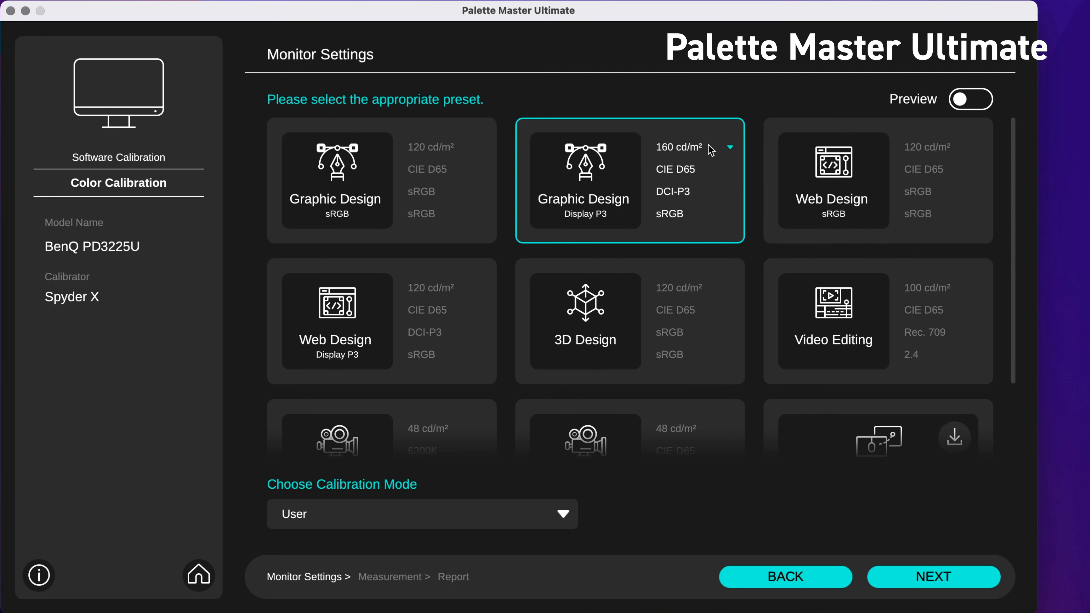
pyautogui.click(695, 151)
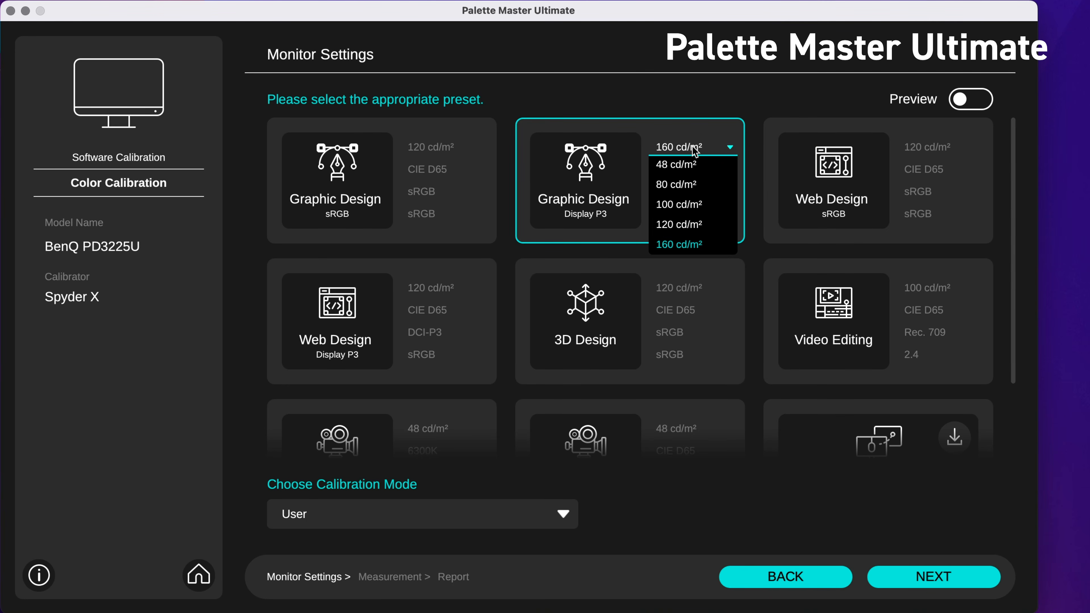
pyautogui.click(684, 230)
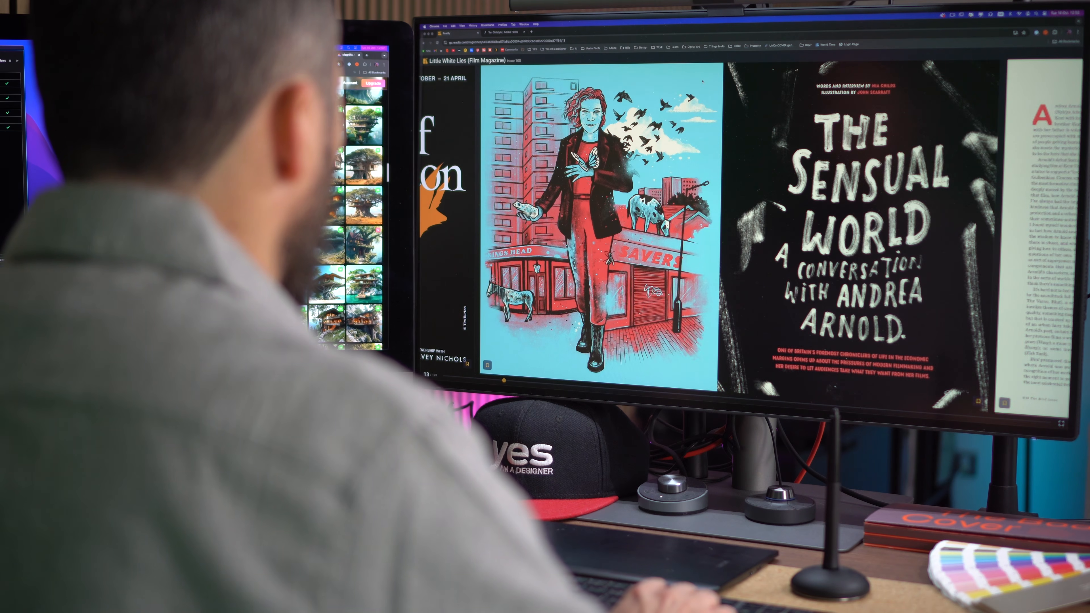
pyautogui.press('Right')
pyautogui.press('Right')
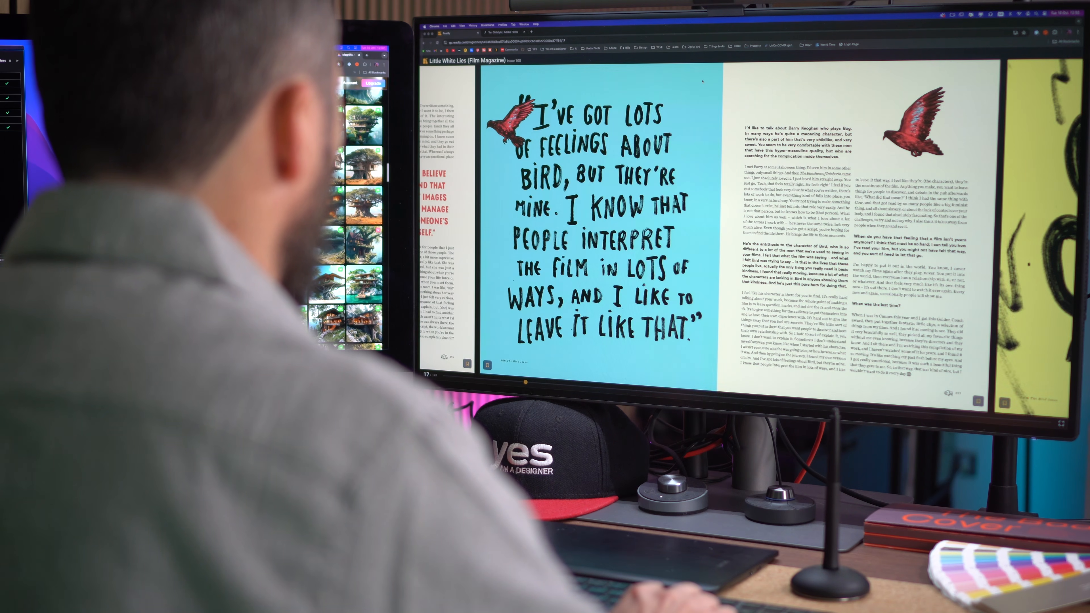
pyautogui.press('Right')
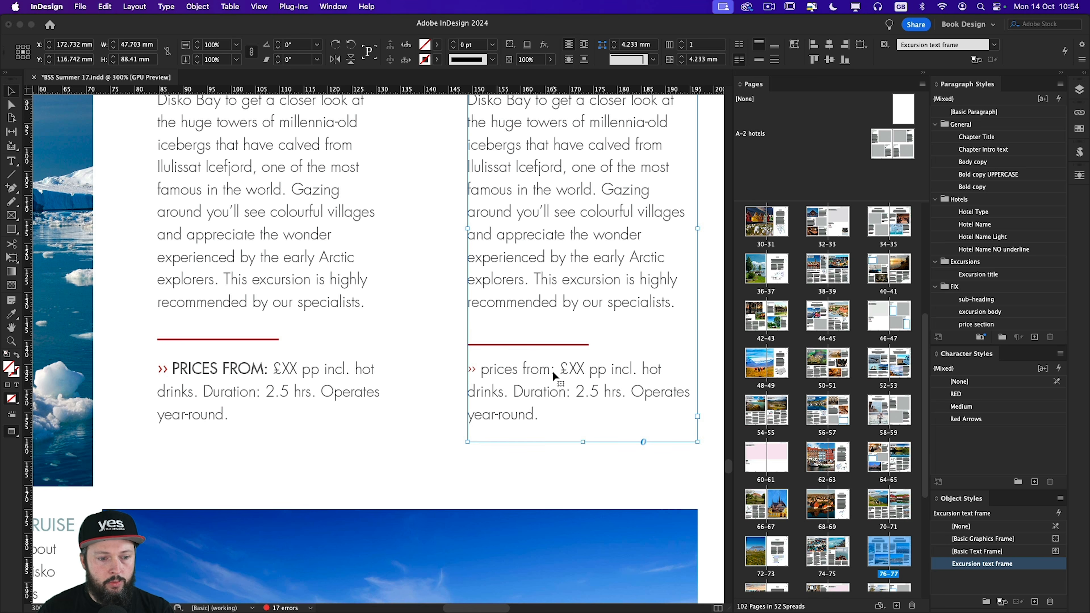
# Remove the RED character style from the double arrows in the new block's price line by applying [None], and select the whole paragraph to check it
pyautogui.doubleClick(546, 366)
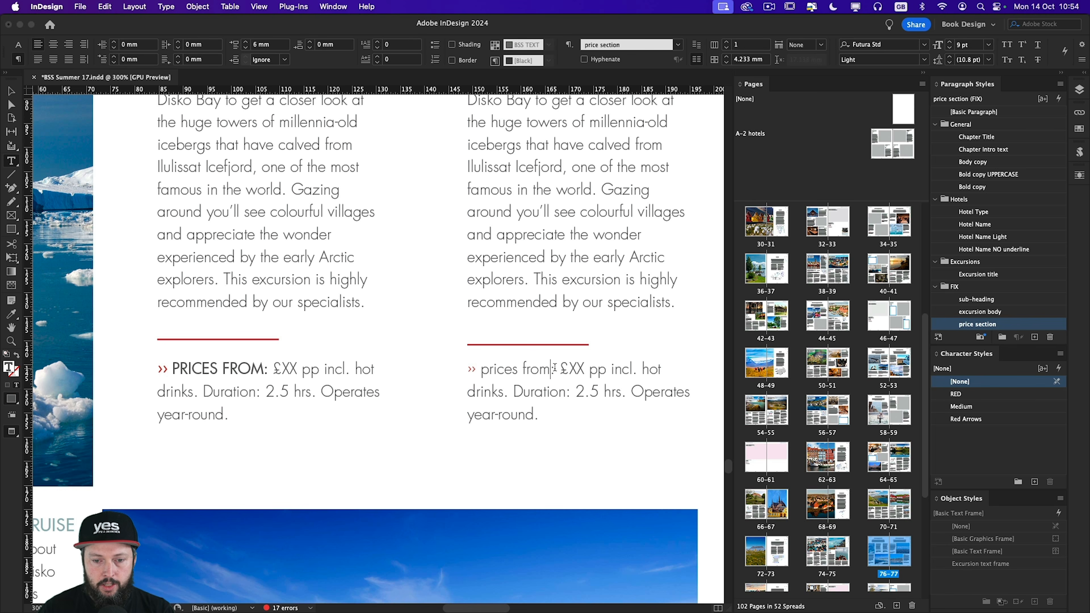
pyautogui.moveTo(553, 368); pyautogui.dragTo(471, 378)
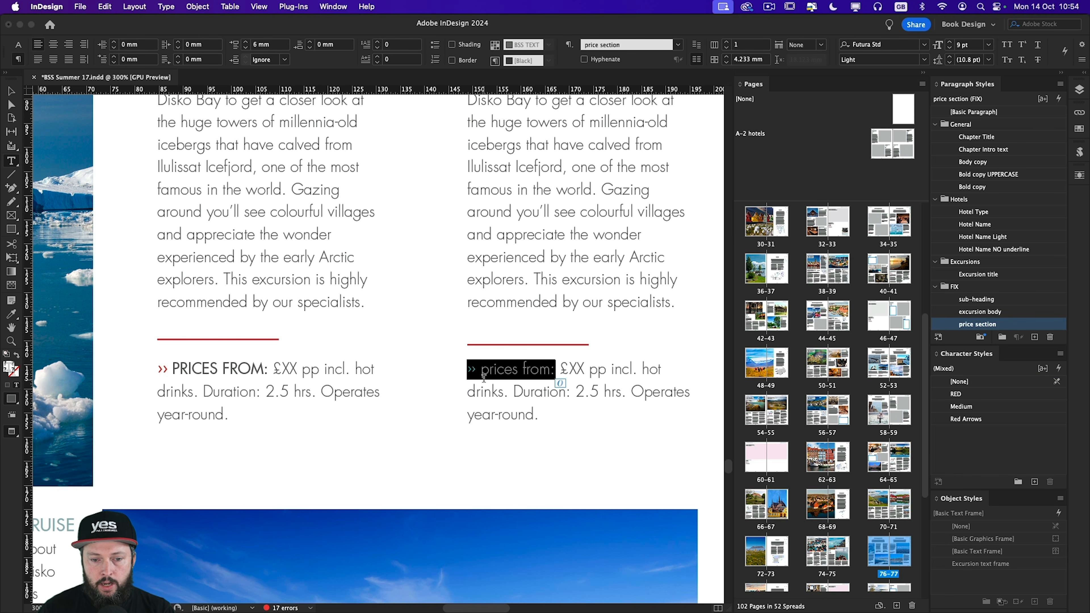
pyautogui.click(474, 370)
pyautogui.hotkey('shift', 'Left')
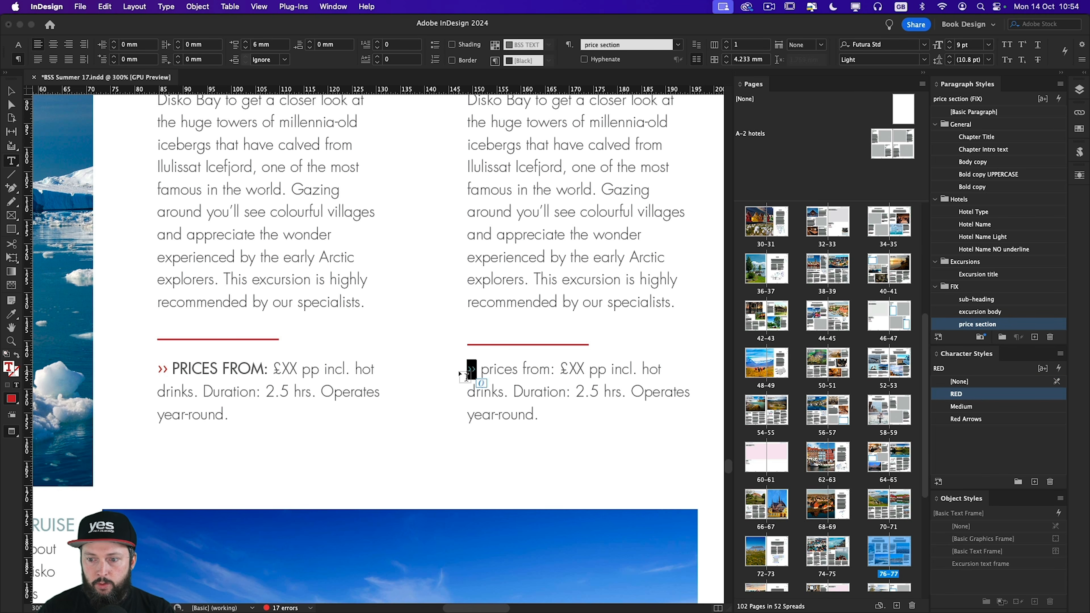
pyautogui.click(986, 382)
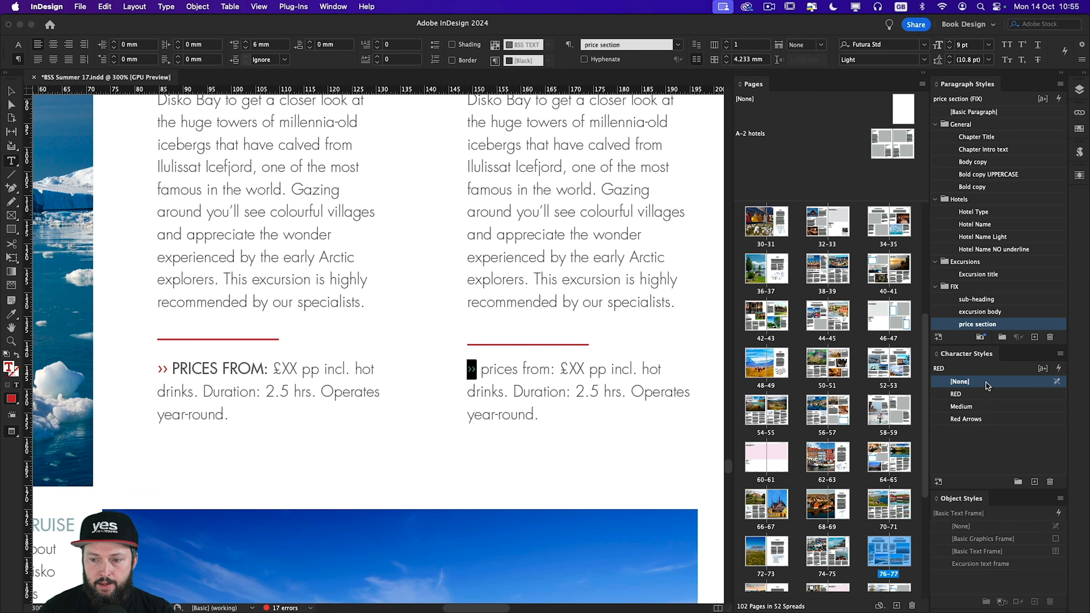
pyautogui.click(517, 370)
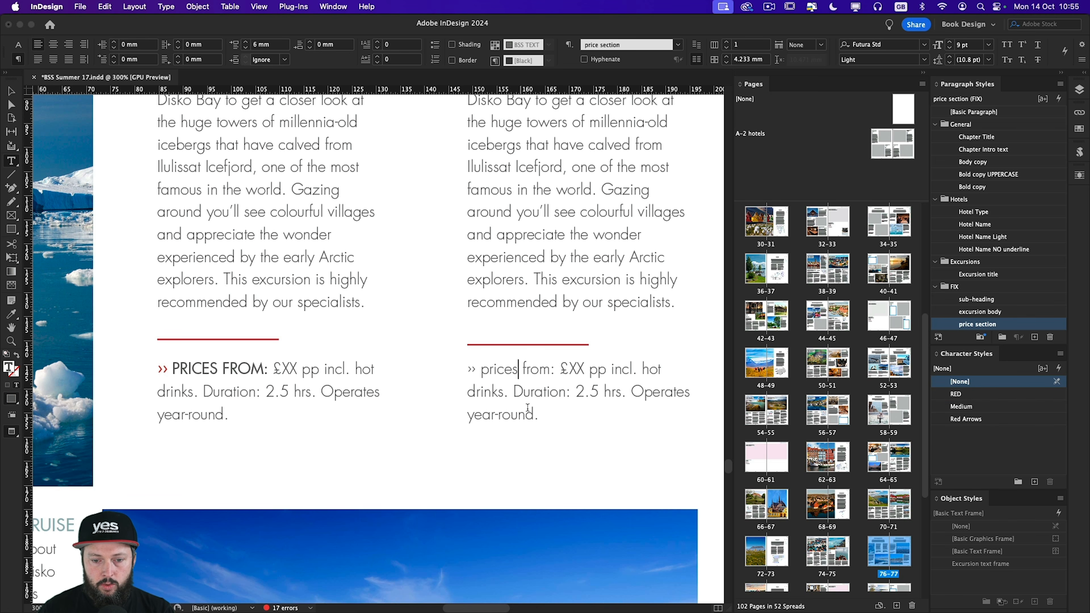
pyautogui.moveTo(531, 413); pyautogui.dragTo(460, 375)
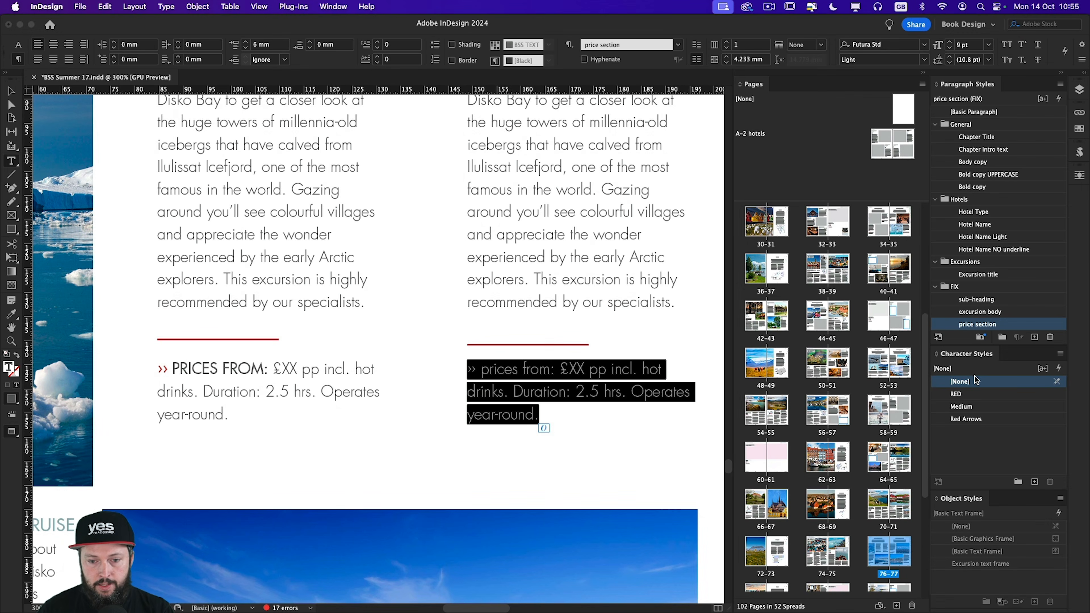
# Inspect the font style, capitalisation and fill swatch of "PRICES FROM" in the original block
pyautogui.click(303, 374)
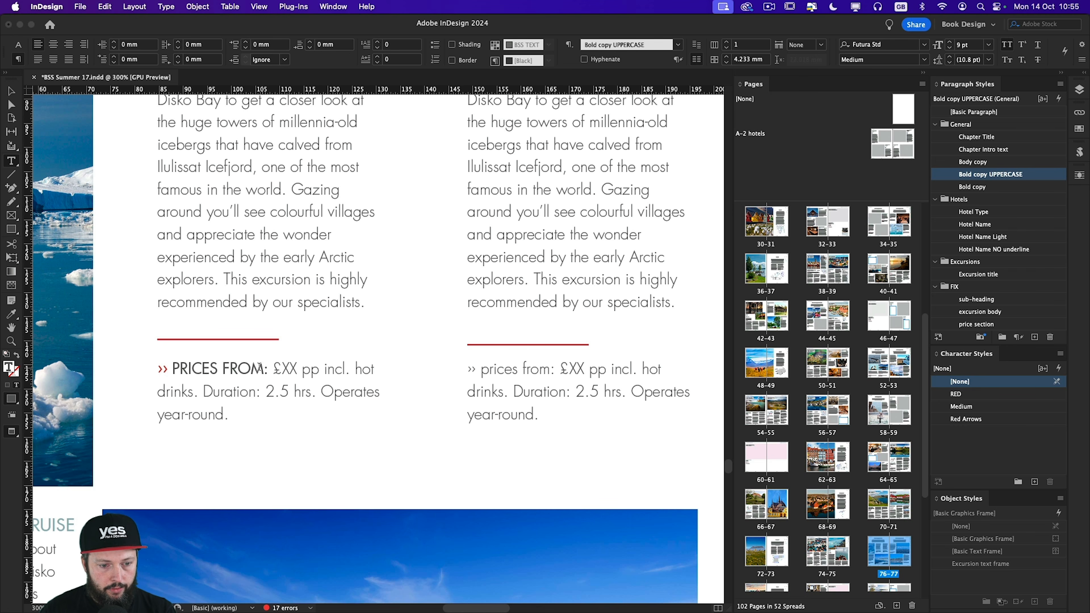
pyautogui.moveTo(259, 367); pyautogui.dragTo(227, 368)
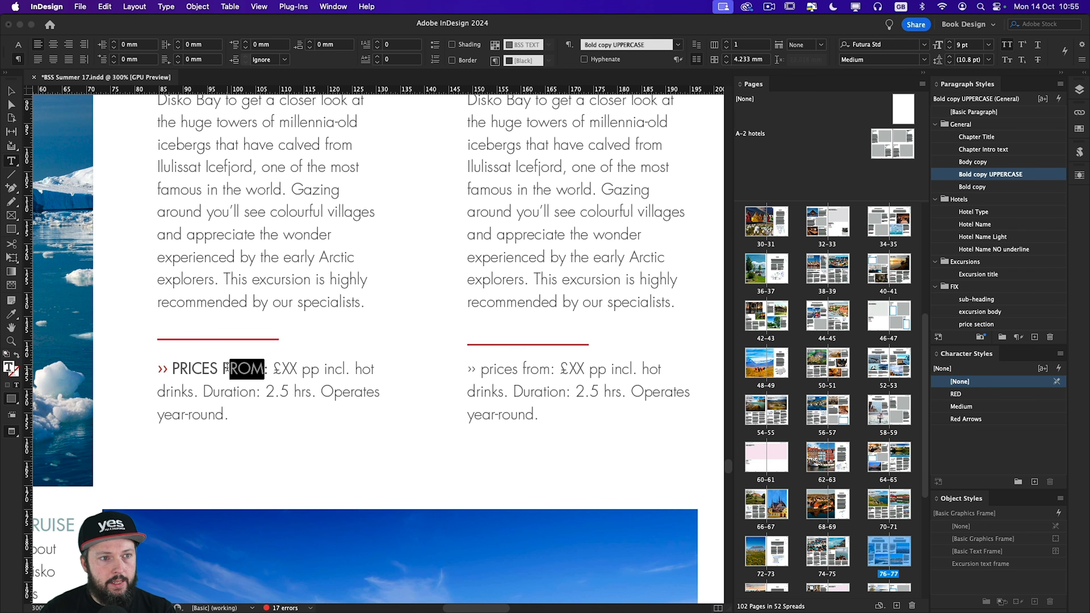
pyautogui.click(17, 46)
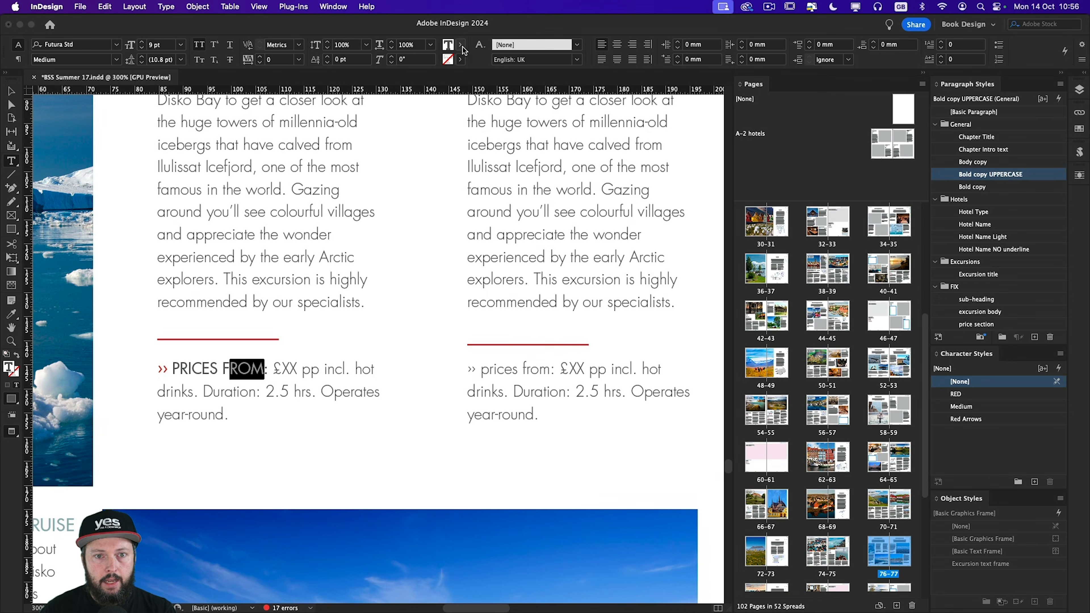
pyautogui.click(460, 45)
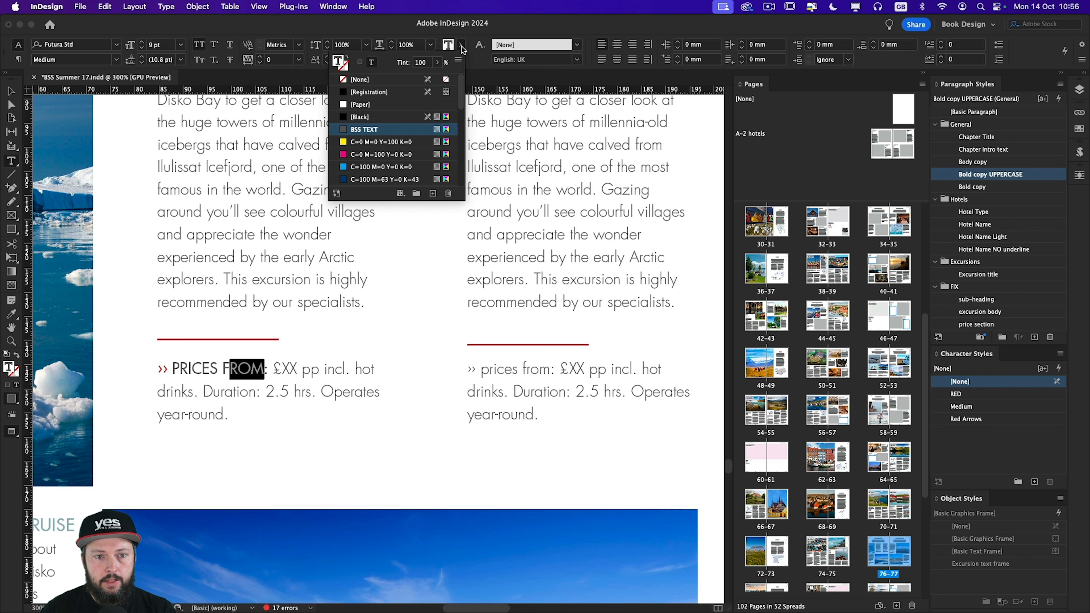
pyautogui.click(410, 134)
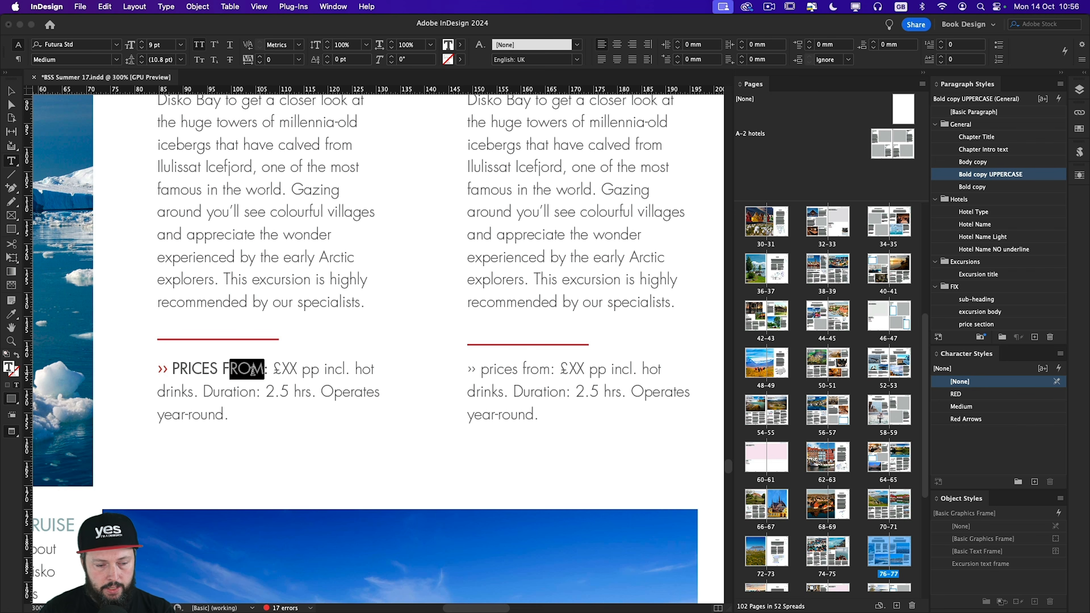
# Format the word "from" in the new block's price line as Futura Std Medium in All Caps, and check its fill swatch
pyautogui.doubleClick(535, 371)
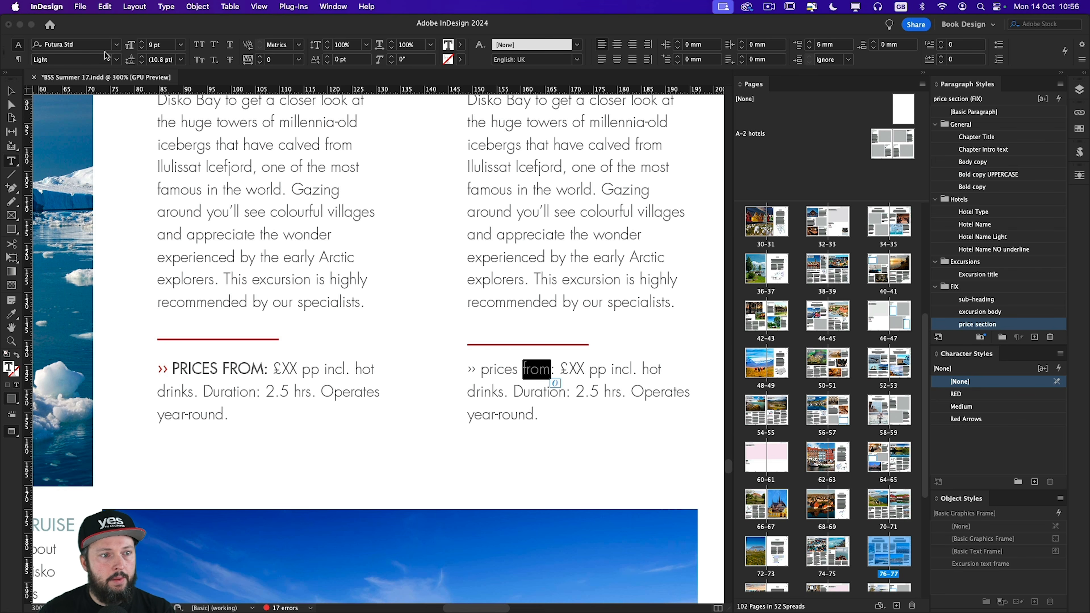
pyautogui.click(116, 59)
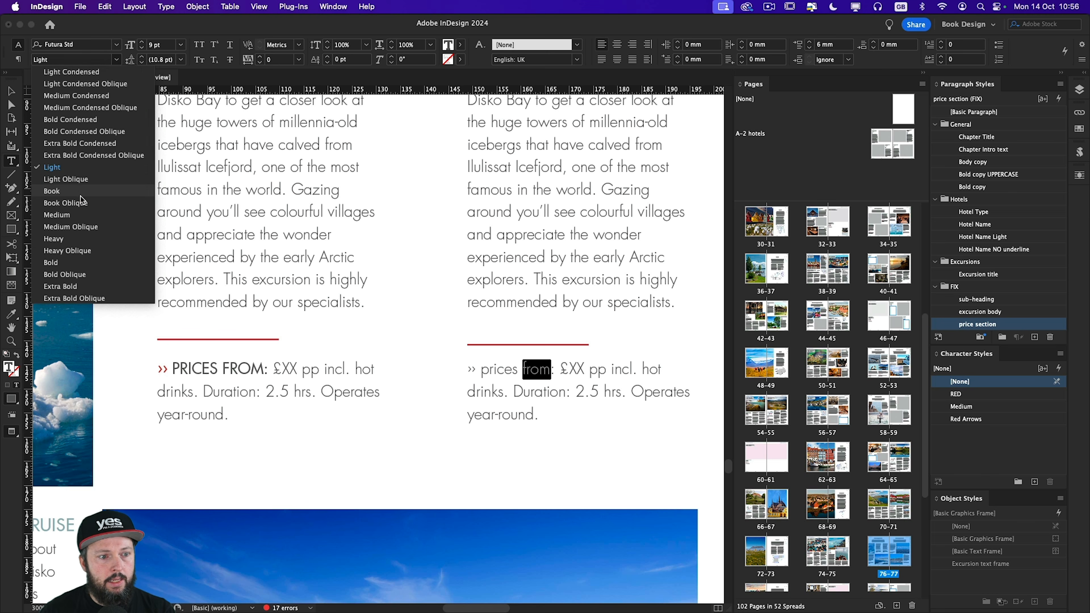
pyautogui.click(65, 215)
pyautogui.click(202, 45)
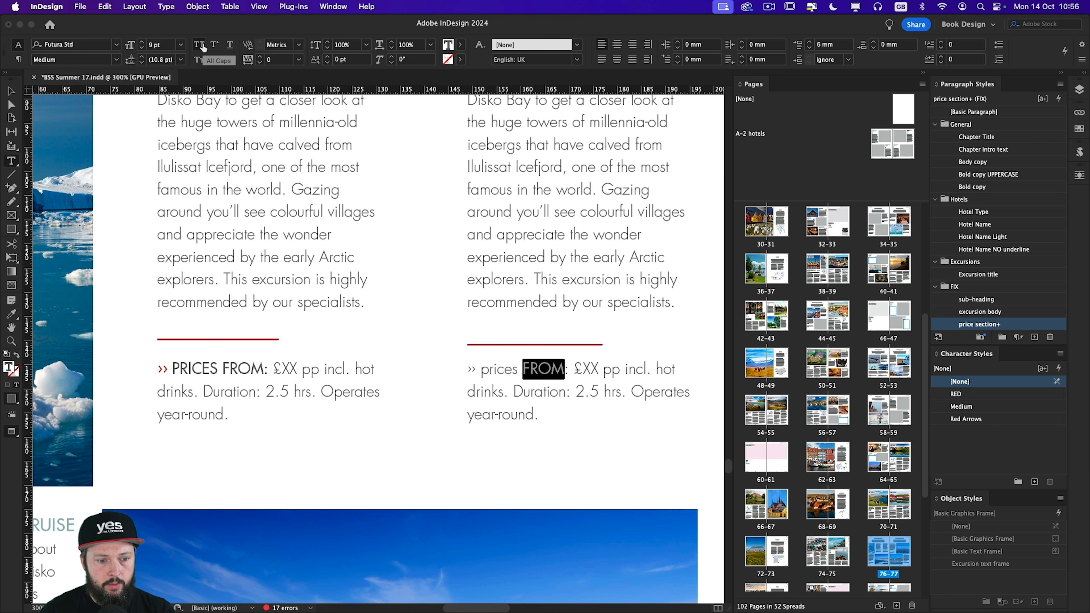
pyautogui.click(460, 44)
pyautogui.click(461, 44)
pyautogui.click(534, 402)
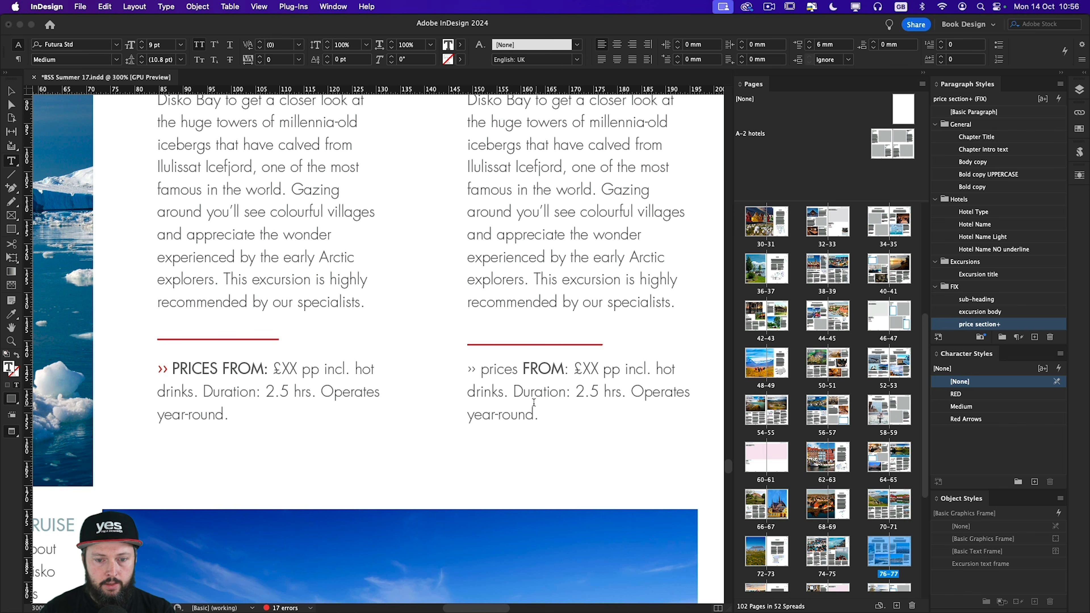
# Create a character style named "prices from" based on the formatting of the word "FROM" in the new block
pyautogui.doubleClick(545, 363)
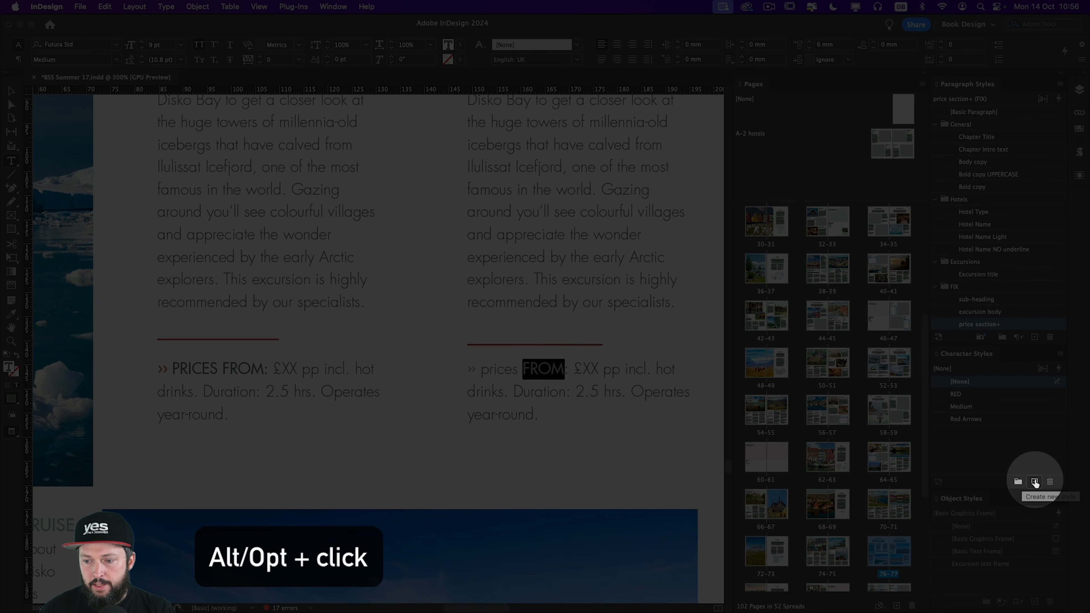
pyautogui.keyDown('alt'); pyautogui.click(1035, 482); pyautogui.keyUp('alt')
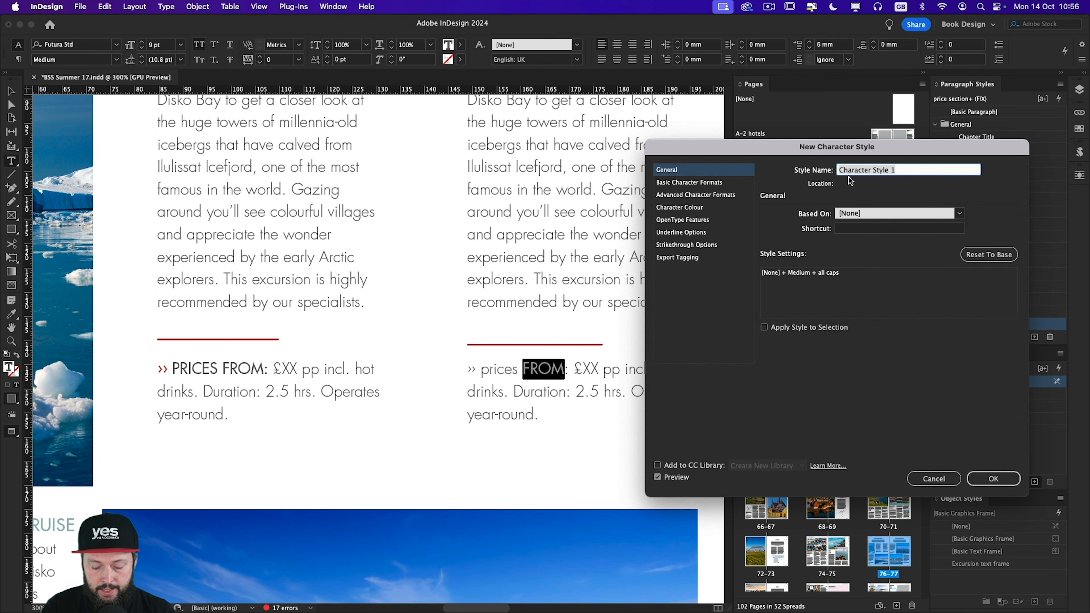
pyautogui.write('prices from')
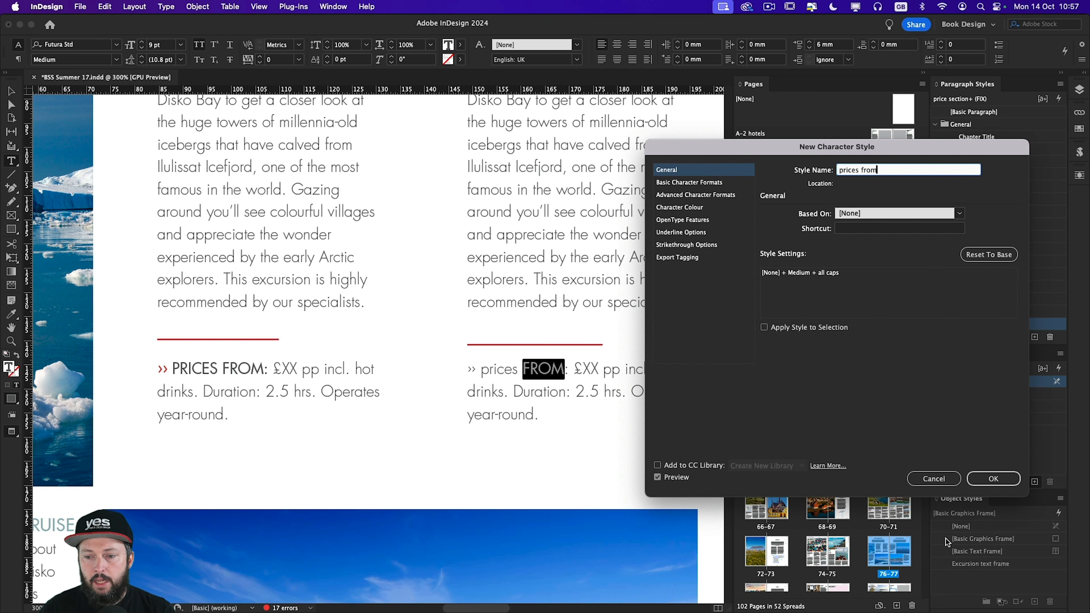
pyautogui.click(1006, 478)
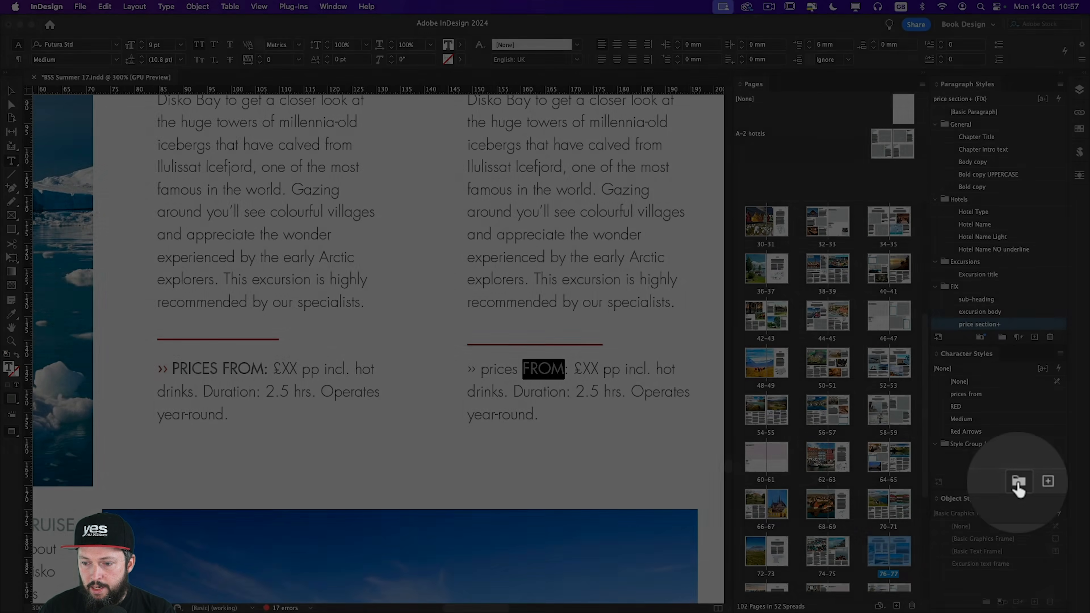
# Create a character style group named FIX and move the "prices from" style into it
pyautogui.click(1018, 482)
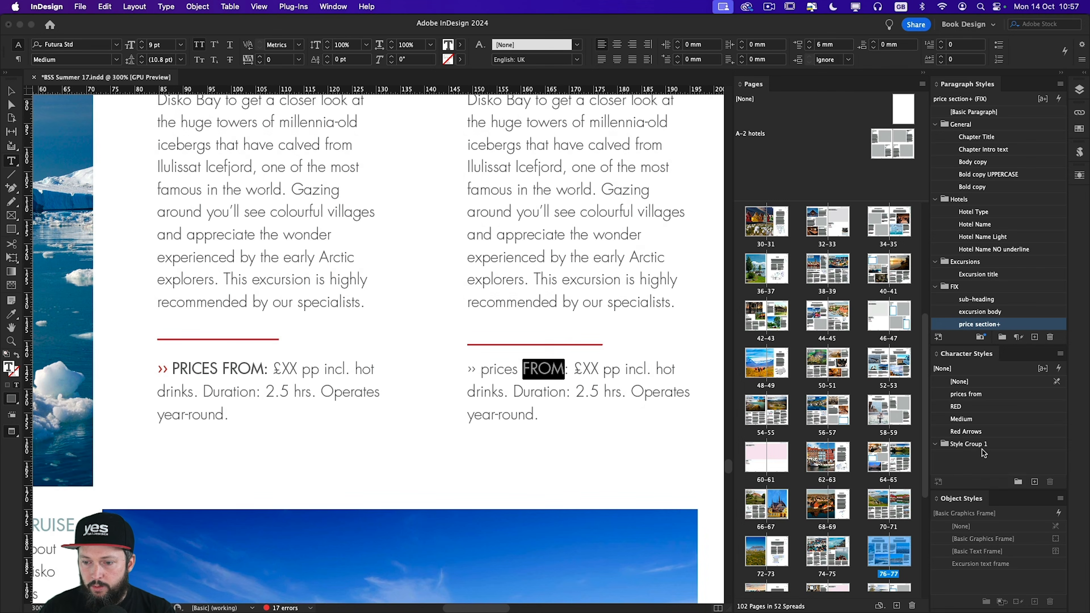
pyautogui.doubleClick(965, 444)
pyautogui.write('FIX')
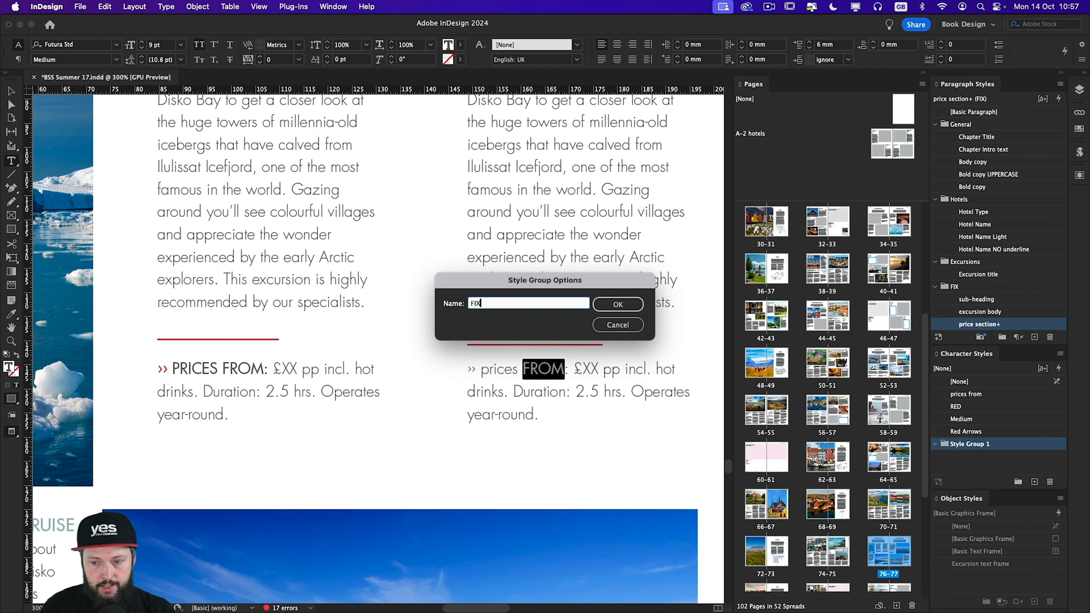
pyautogui.press('Return')
pyautogui.moveTo(971, 395); pyautogui.dragTo(965, 447)
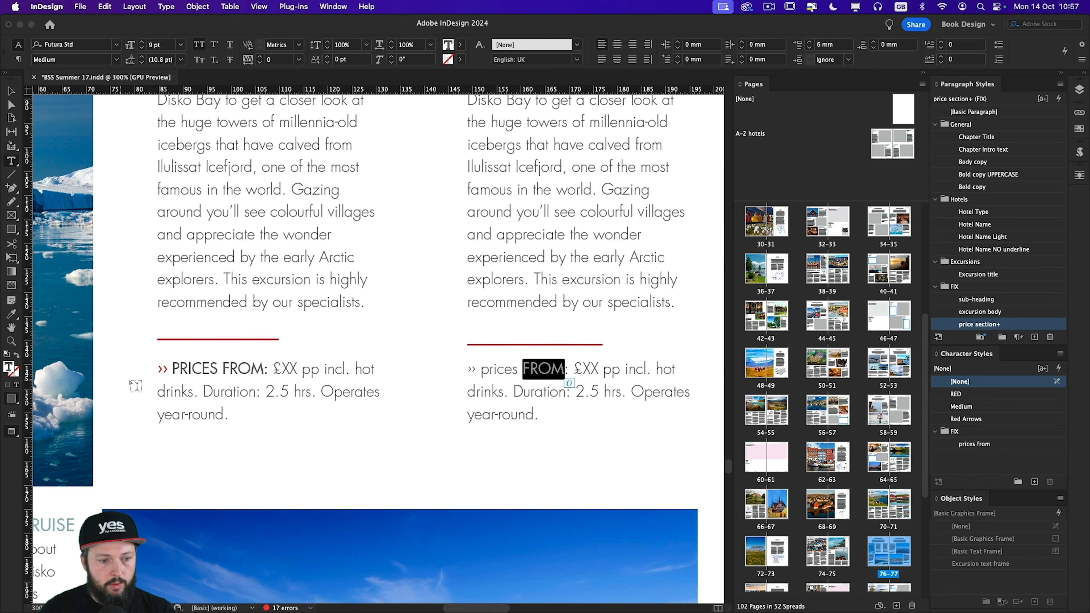
# Check the fill swatch of the original block's red arrows and apply the same C=15 M=100 Y=100 K=0 red to "FROM" in the new block
pyautogui.moveTo(168, 368); pyautogui.dragTo(158, 369)
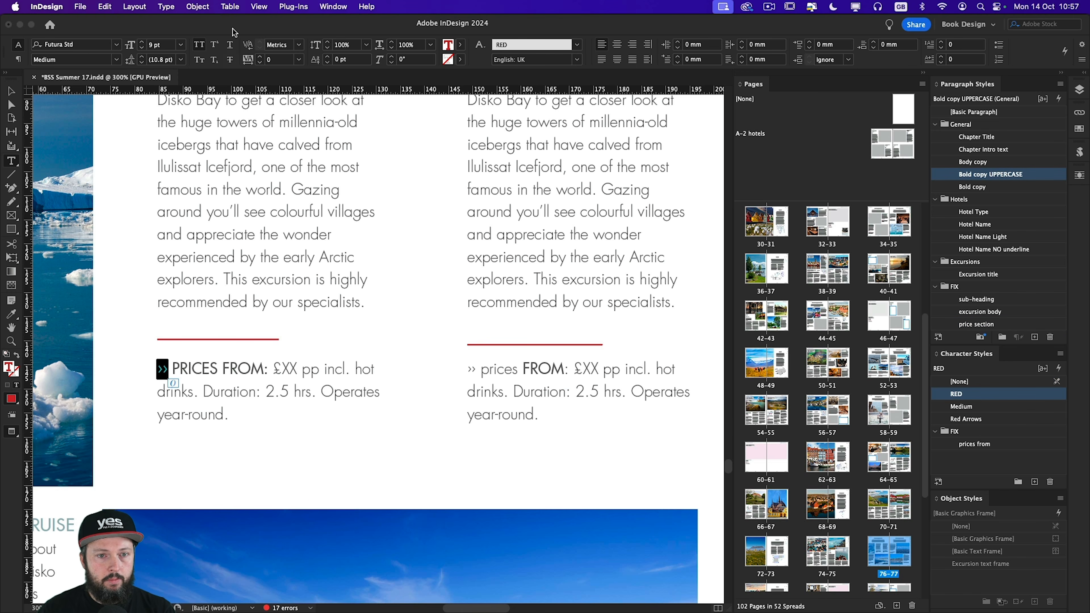
pyautogui.click(460, 45)
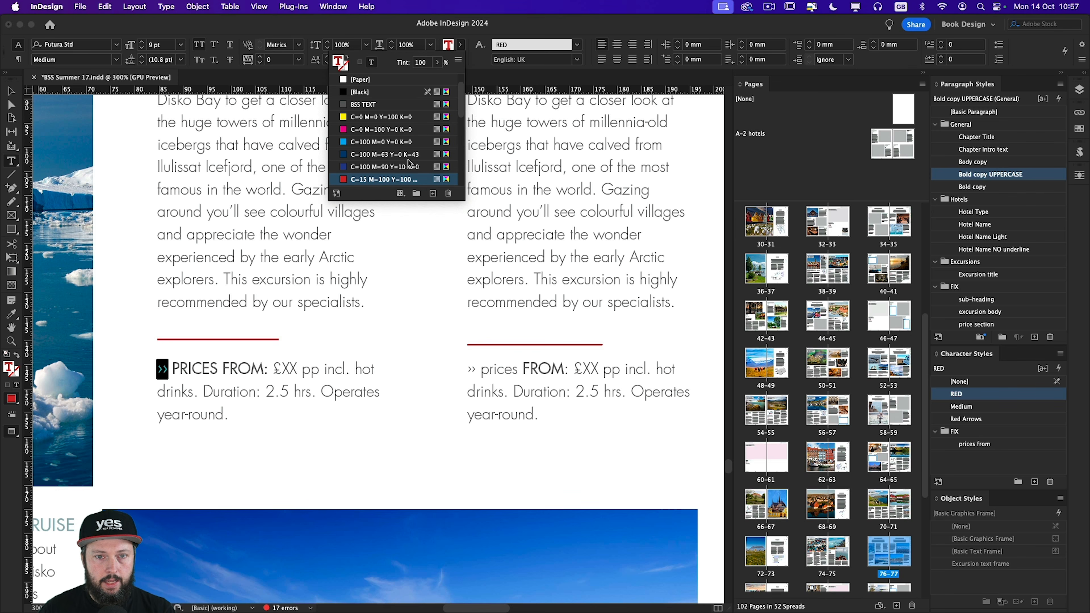
pyautogui.click(461, 45)
pyautogui.doubleClick(545, 369)
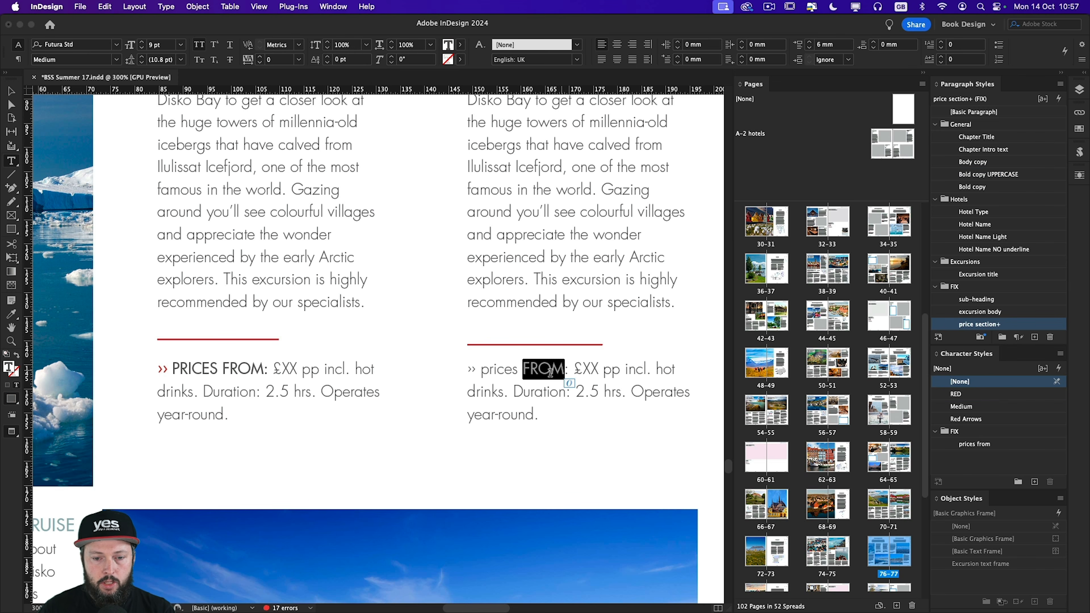
pyautogui.click(461, 44)
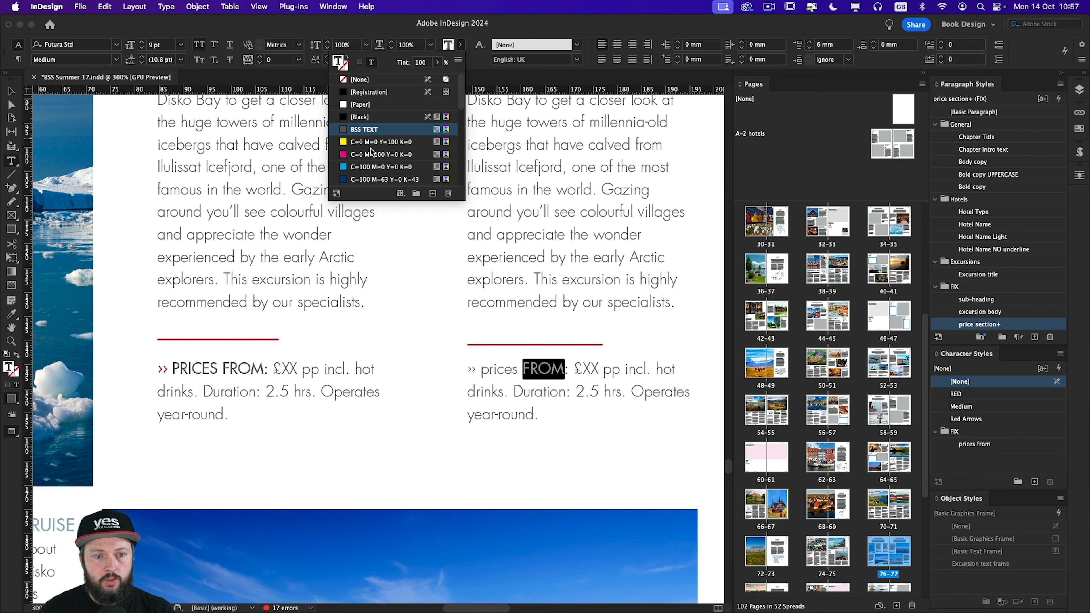
pyautogui.scroll(-2, 383, 173)
pyautogui.click(384, 179)
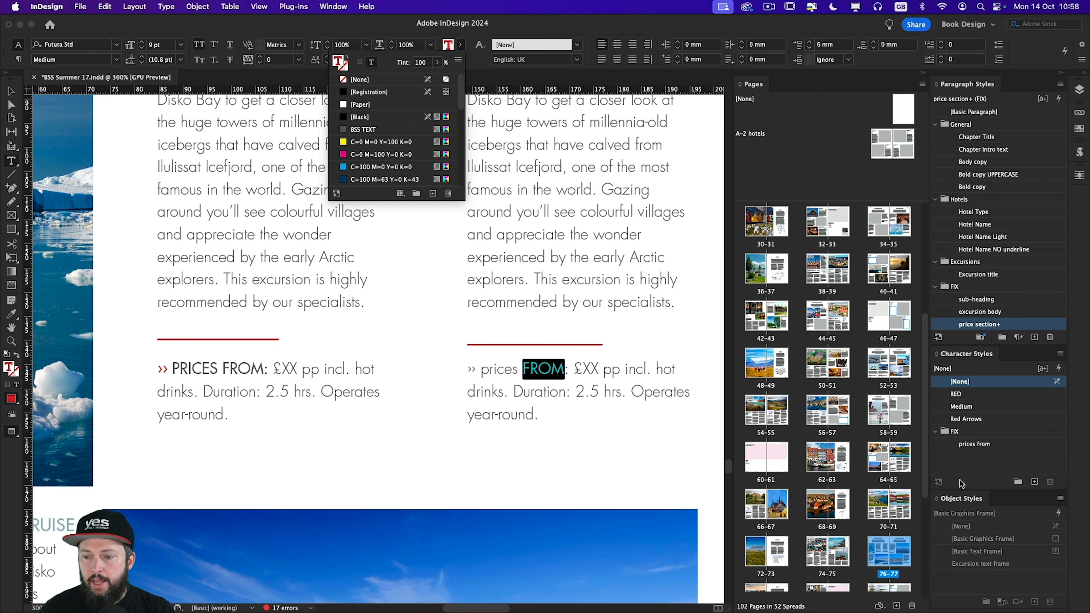
# Create a character style named "price section arrows" from the red "FROM" formatting and move it into the FIX group
pyautogui.keyDown('alt'); pyautogui.click(1035, 483); pyautogui.keyUp('alt')
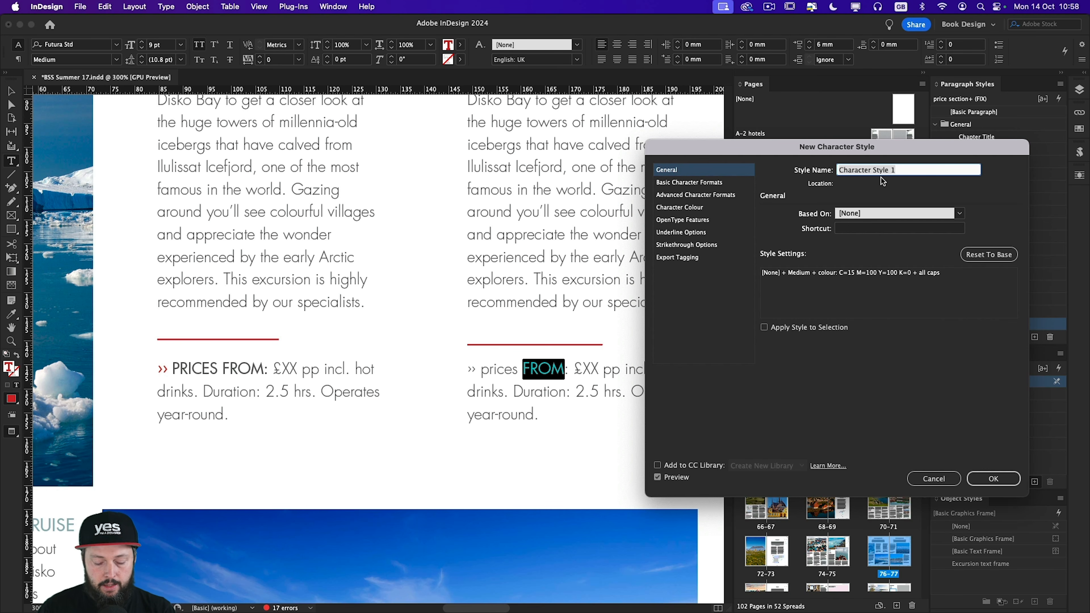
pyautogui.write('a')
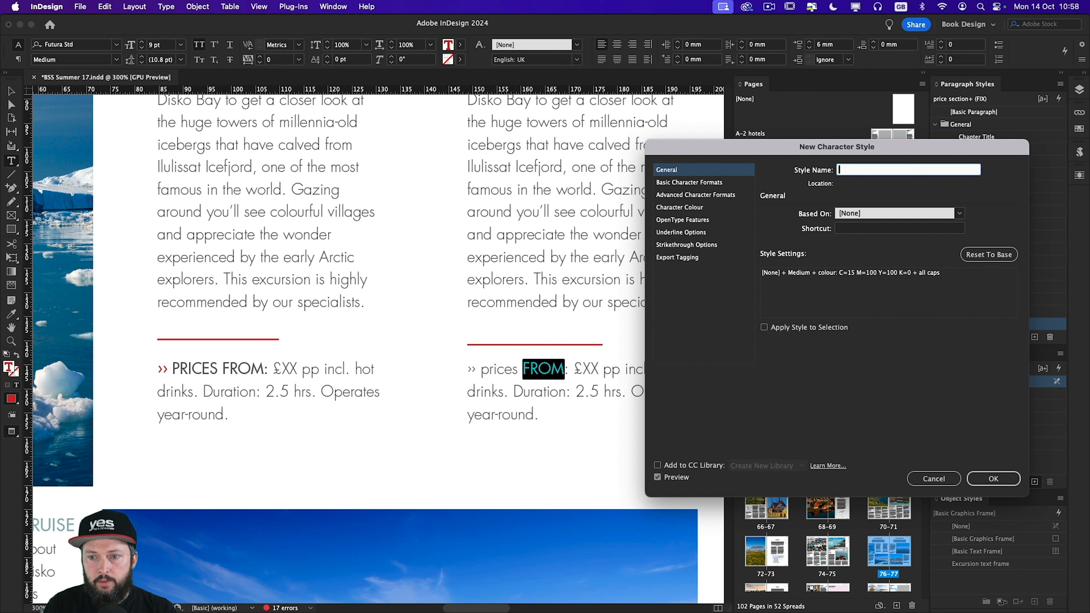
pyautogui.write('red a')
pyautogui.press('BackSpace')
pyautogui.press('BackSpace')
pyautogui.press('BackSpace')
pyautogui.press('BackSpace')
pyautogui.press('BackSpace')
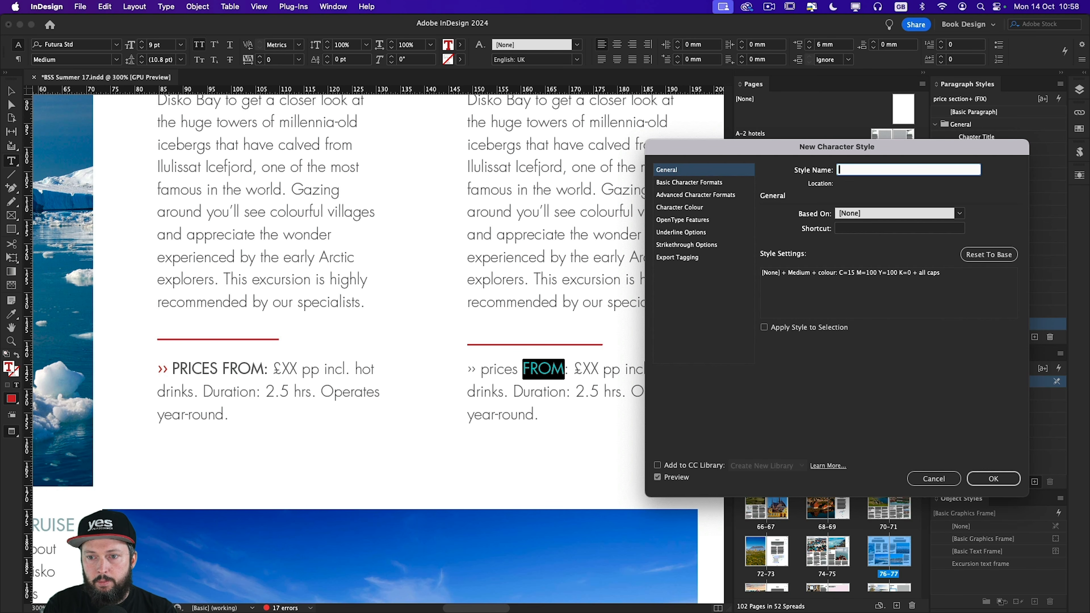
pyautogui.write('price s')
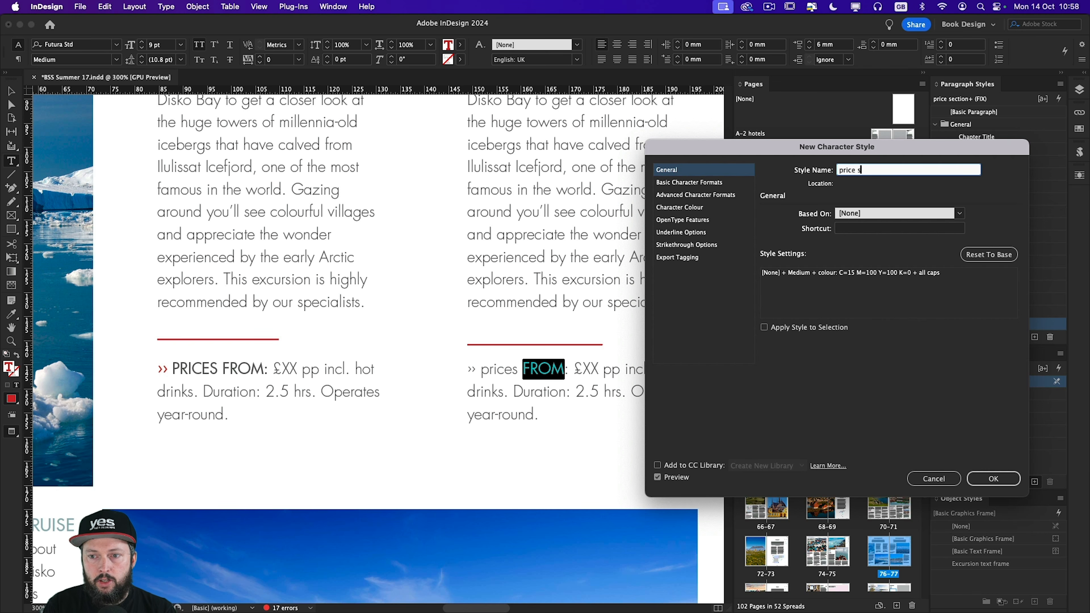
pyautogui.write('ection arrows')
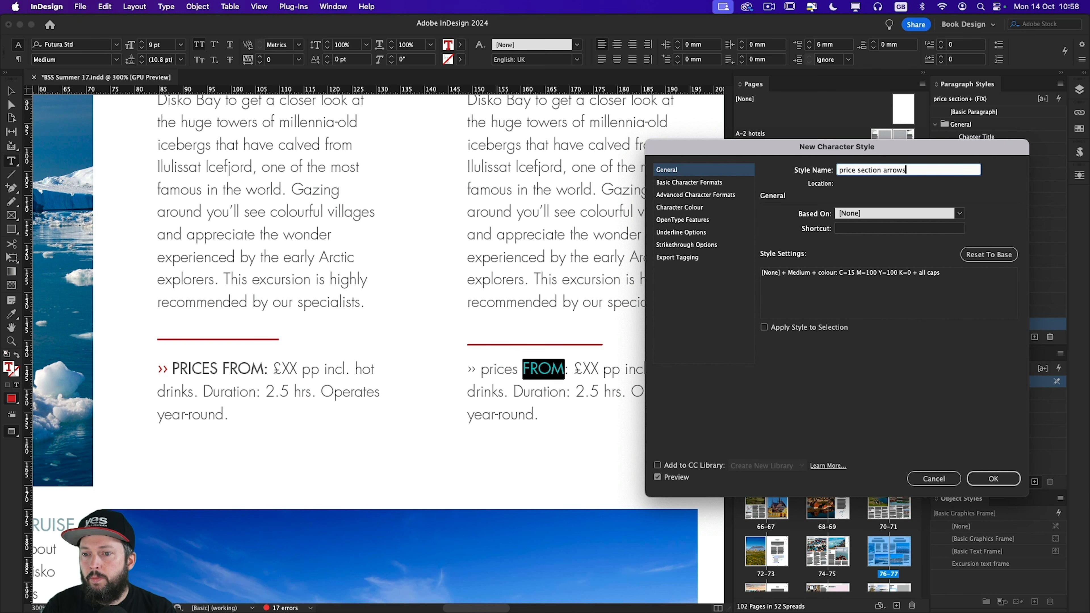
pyautogui.click(1011, 480)
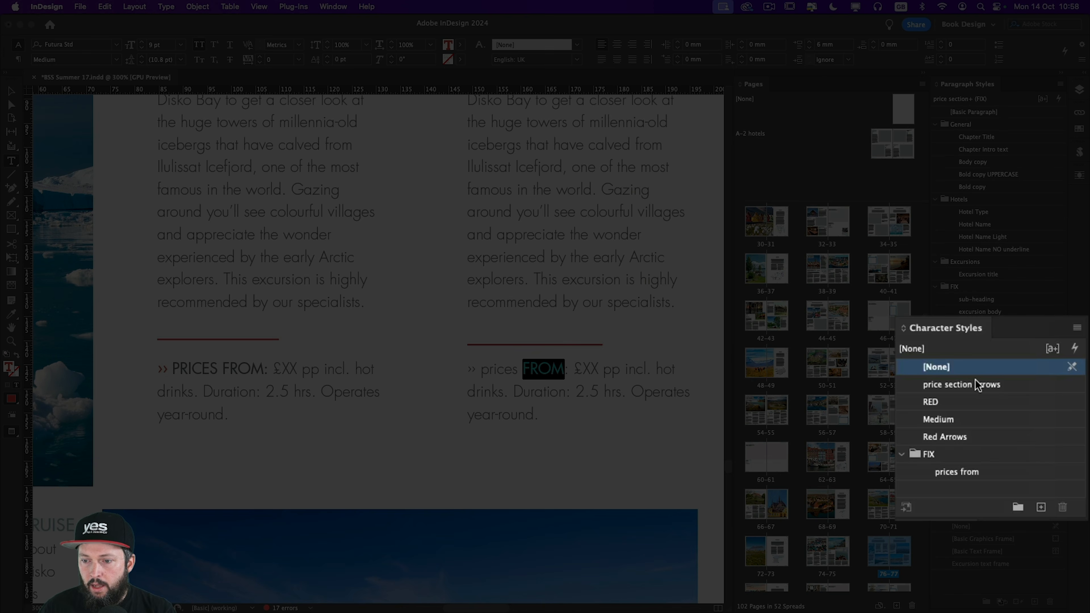
pyautogui.moveTo(977, 386); pyautogui.dragTo(970, 469)
# Clear the formatting overrides from the new block's price section paragraph and leave text editing
pyautogui.click(675, 350)
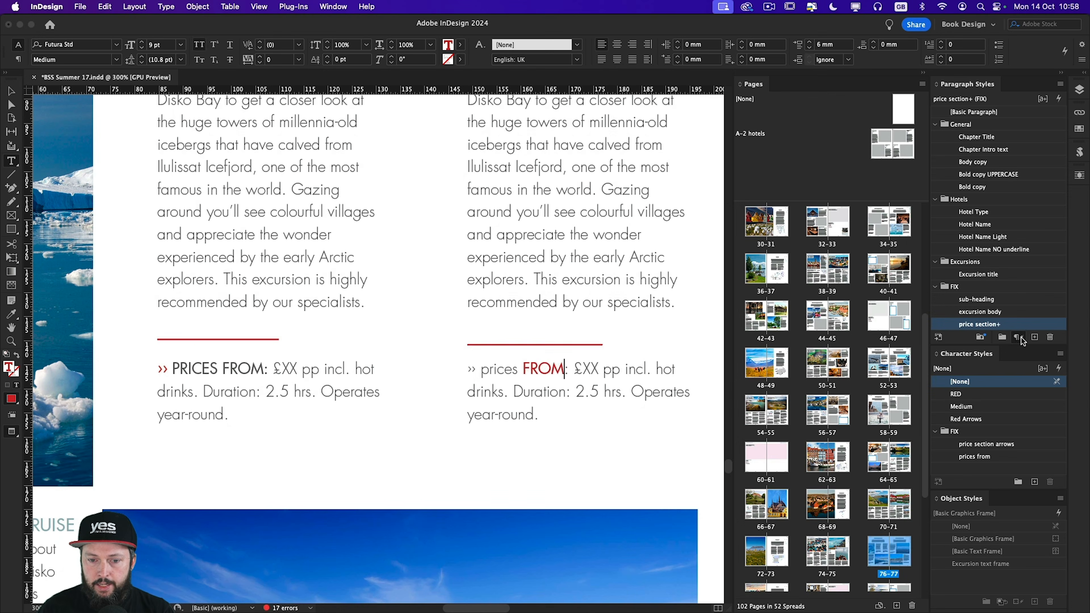
pyautogui.click(1021, 338)
pyautogui.press('Escape')
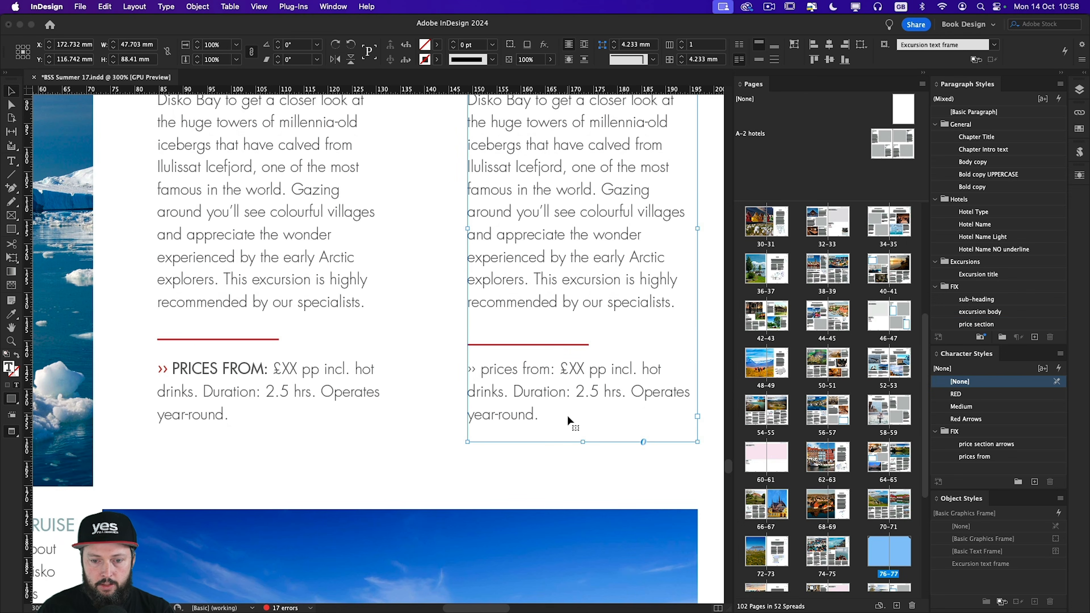
# Edit the "price section" paragraph style and add a nested style applying "price section arrows" through 1 word
pyautogui.click(619, 466)
pyautogui.rightClick(1003, 322)
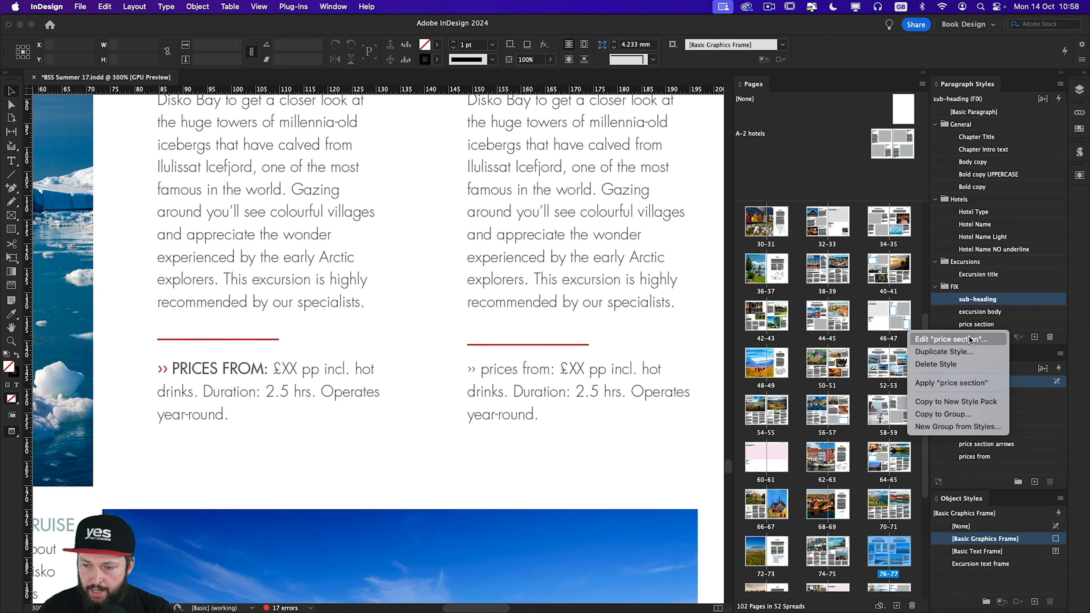
pyautogui.click(969, 336)
pyautogui.click(660, 294)
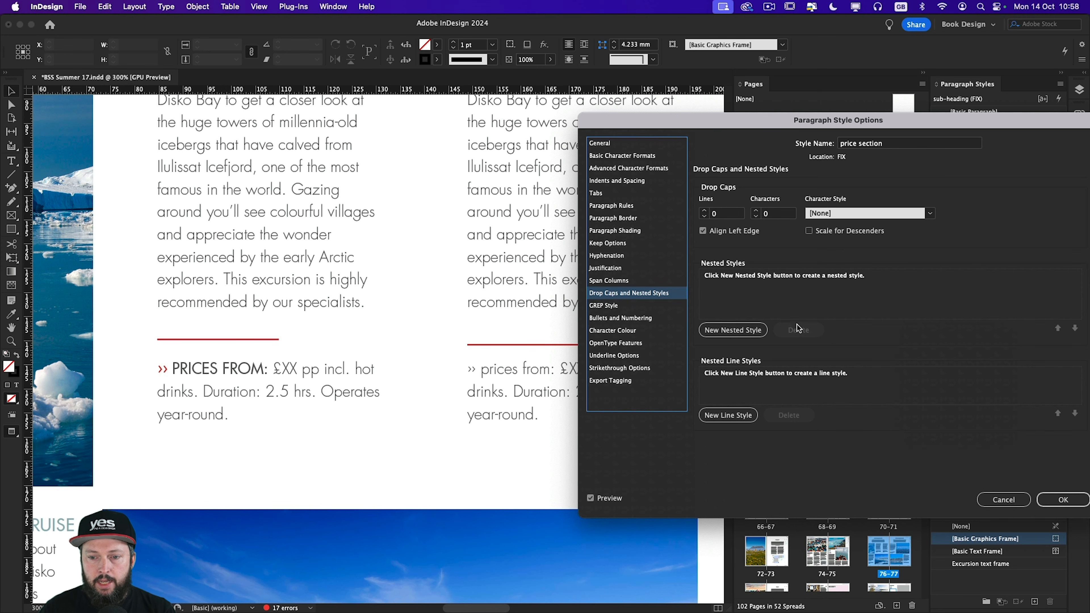
pyautogui.click(730, 334)
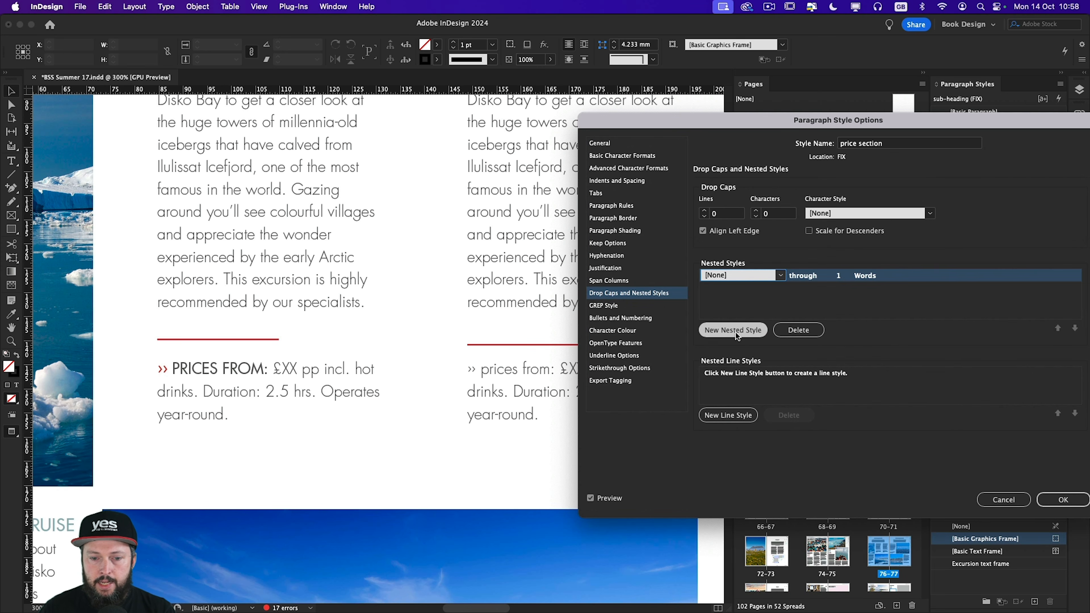
pyautogui.click(780, 275)
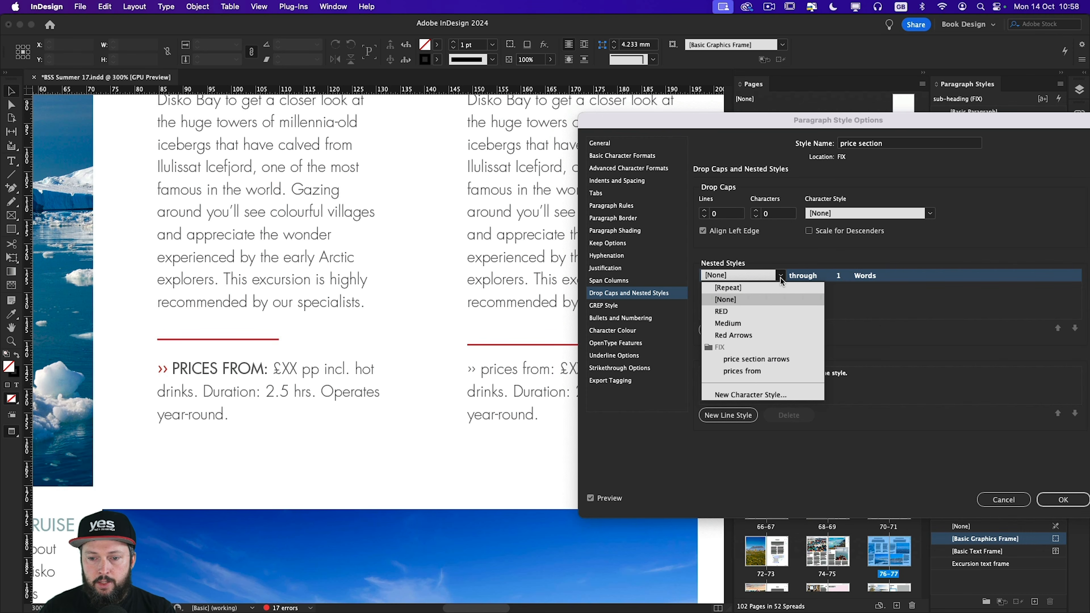
pyautogui.click(770, 359)
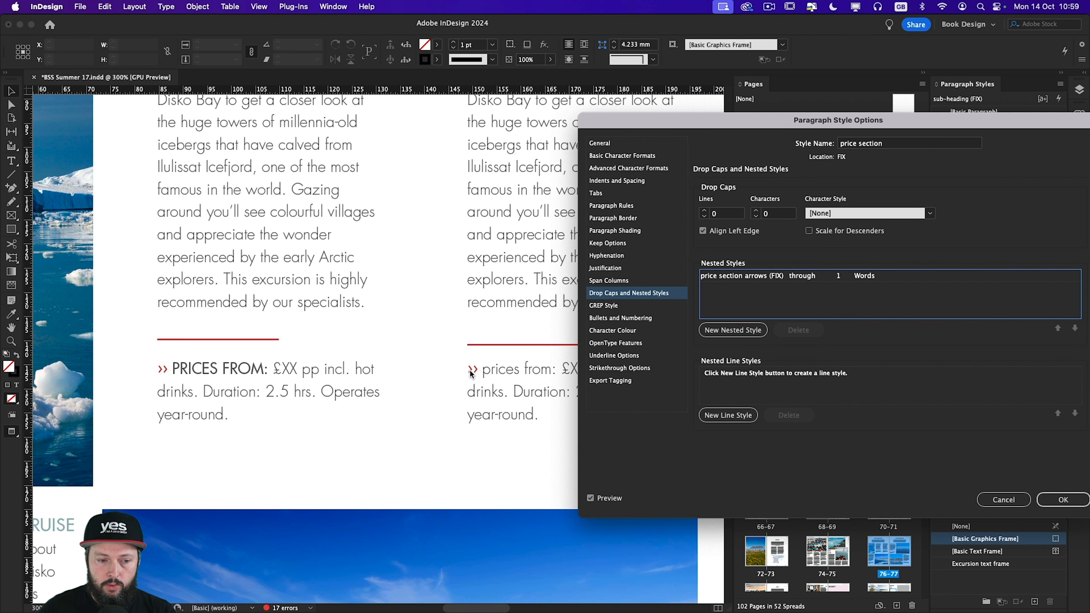
# Add a second nested style to "price section" that applies the "prices from" character style
pyautogui.click(731, 329)
pyautogui.click(781, 288)
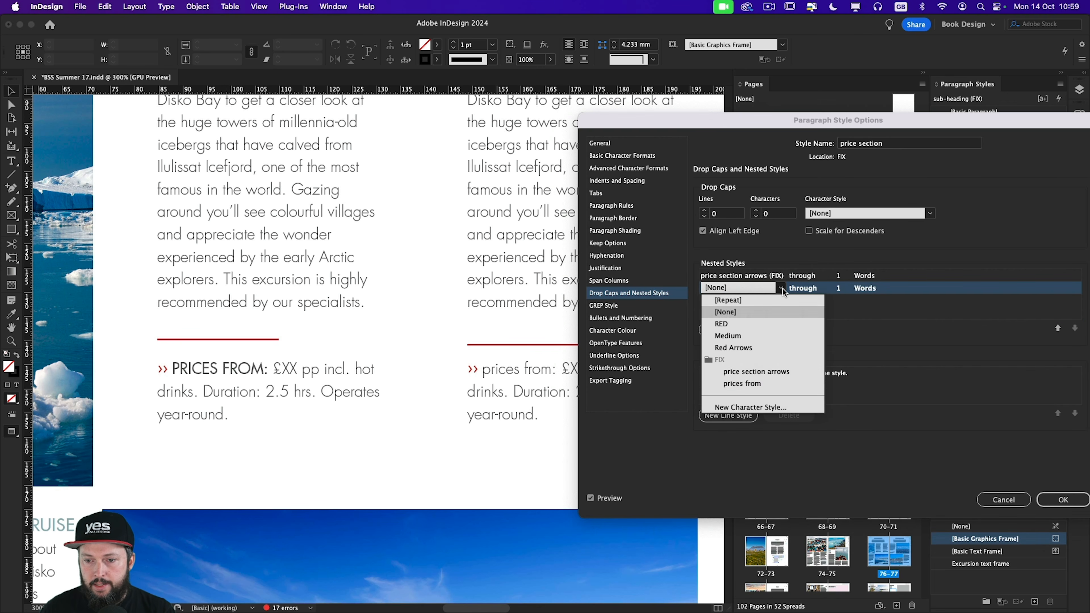
pyautogui.click(735, 383)
pyautogui.click(813, 303)
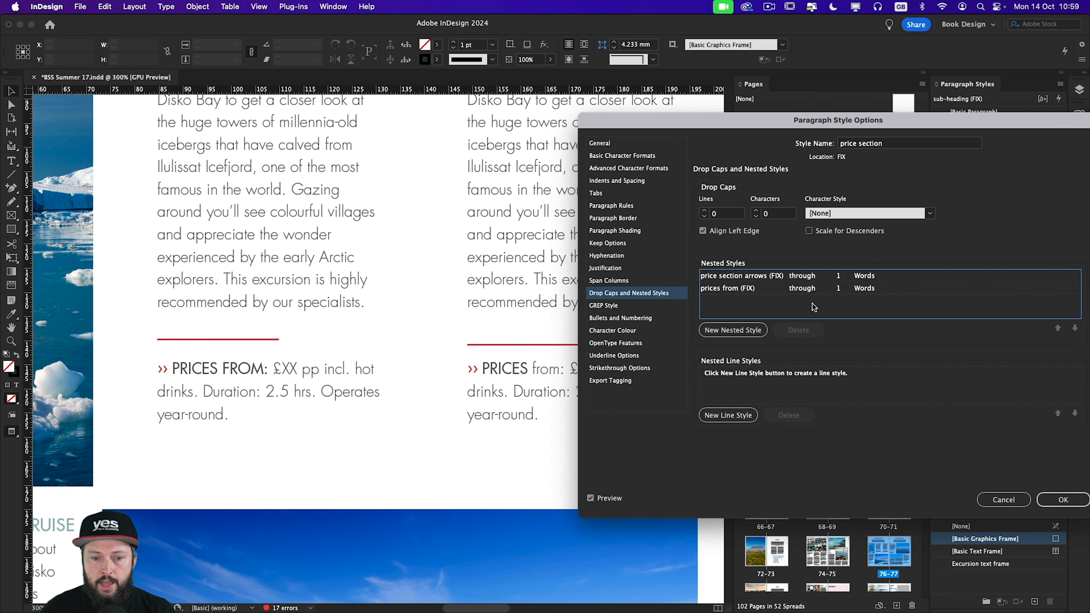
# Set the "prices from" nested style to run up to 1 colon (:) and save the paragraph style changes
pyautogui.moveTo(669, 120); pyautogui.dragTo(718, 123)
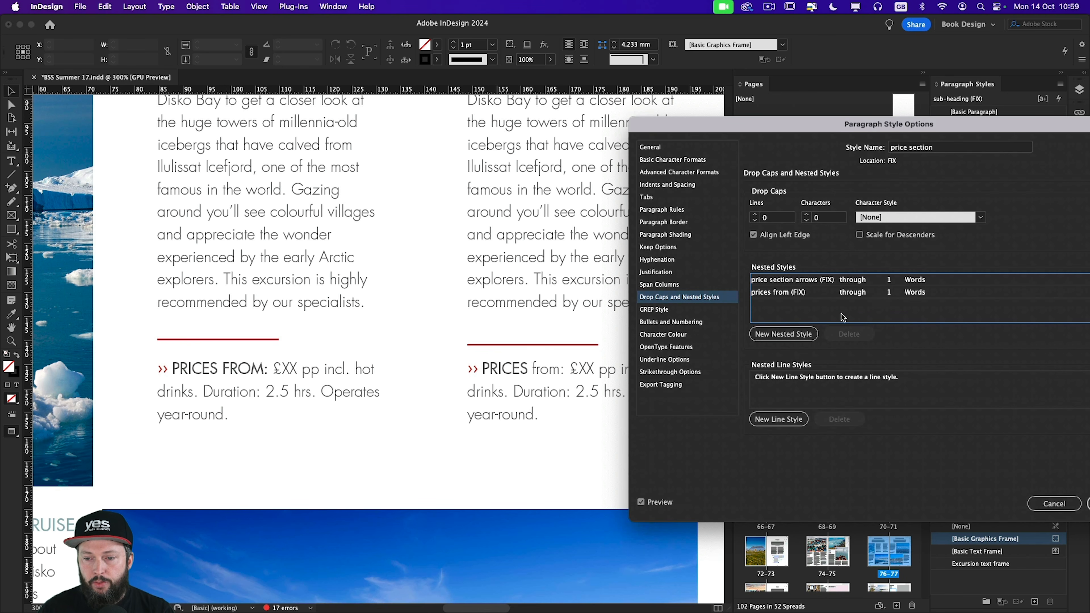
pyautogui.click(862, 293)
pyautogui.click(863, 293)
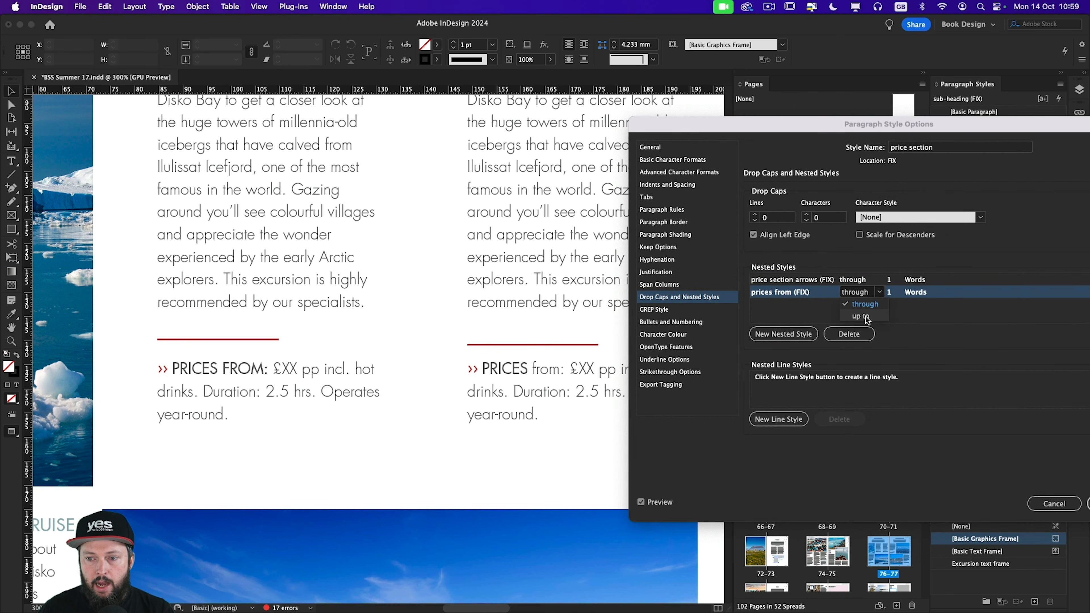
pyautogui.click(865, 317)
pyautogui.click(916, 300)
pyautogui.click(916, 299)
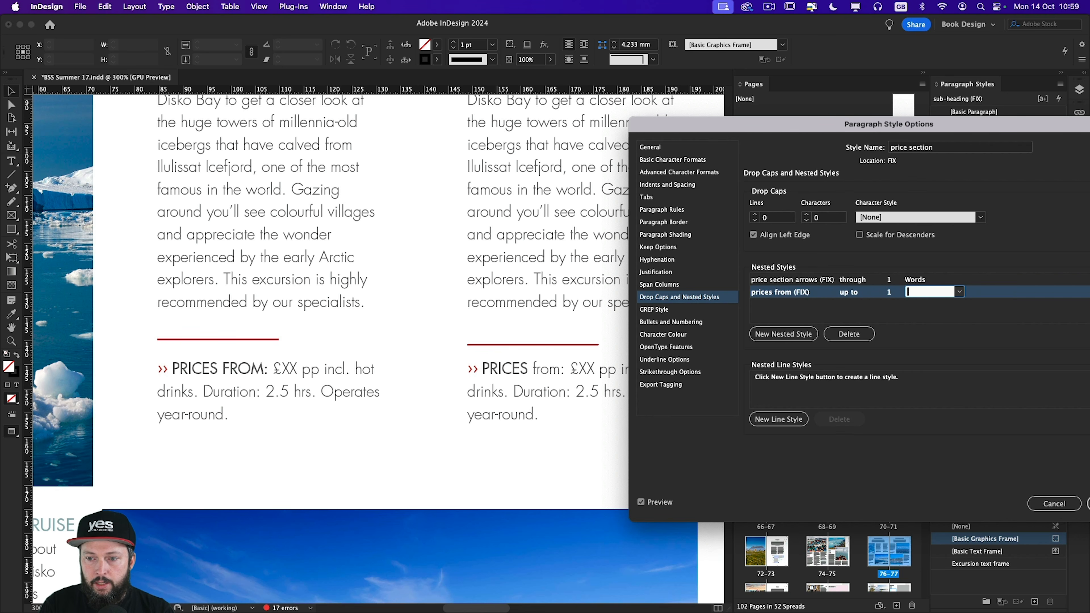
pyautogui.write(':')
pyautogui.click(916, 309)
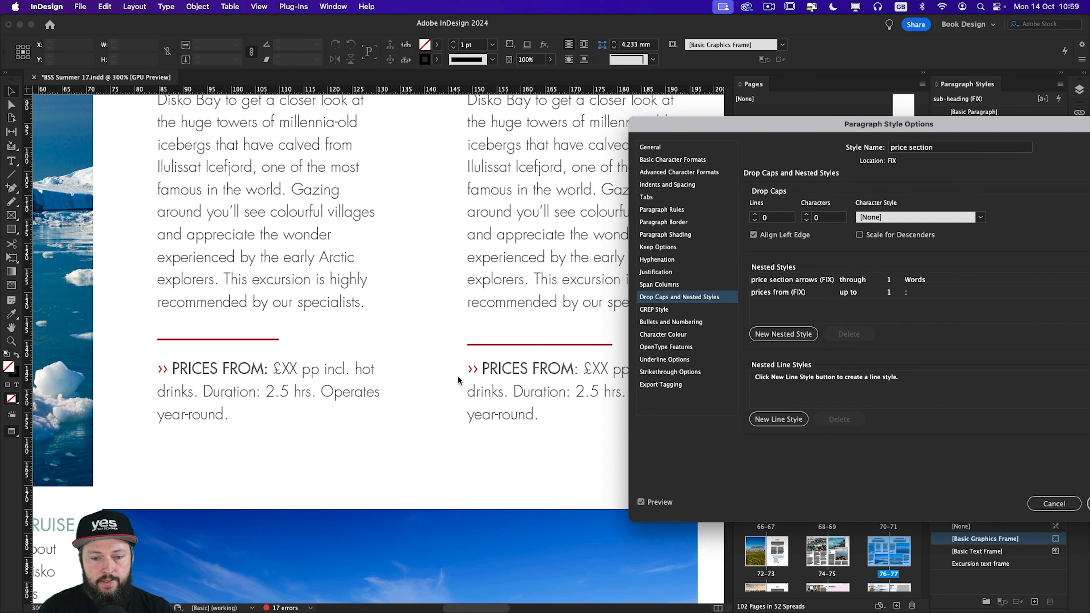
pyautogui.moveTo(907, 122); pyautogui.dragTo(716, 89)
pyautogui.click(919, 471)
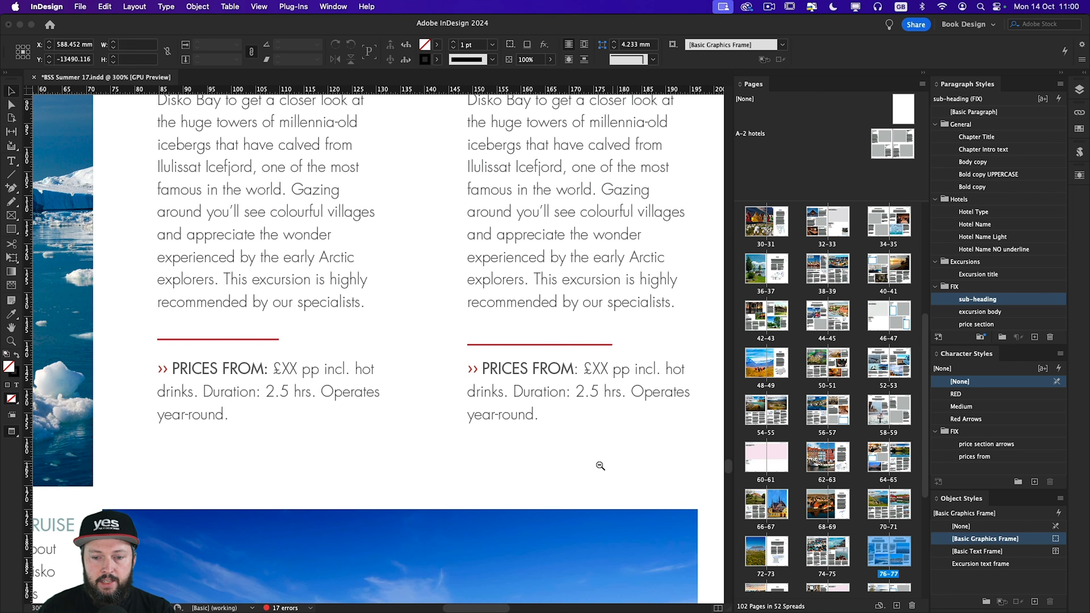
# Compare the original block's separate heading, body, rule and price objects with the new single text frame
pyautogui.scroll(-4, 596, 462)
pyautogui.click(419, 194)
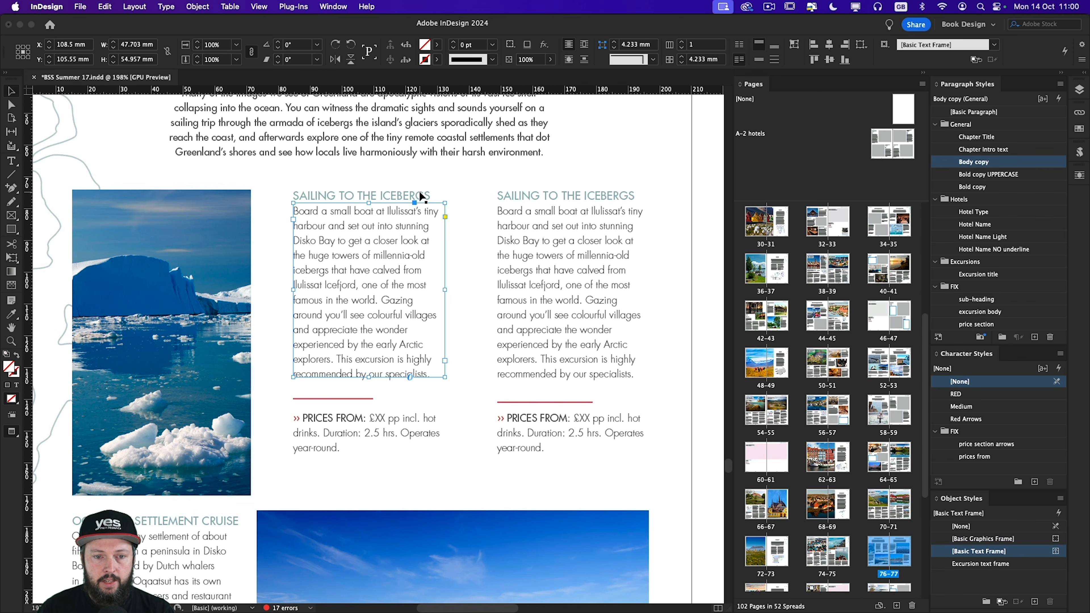
pyautogui.click(362, 399)
pyautogui.click(364, 422)
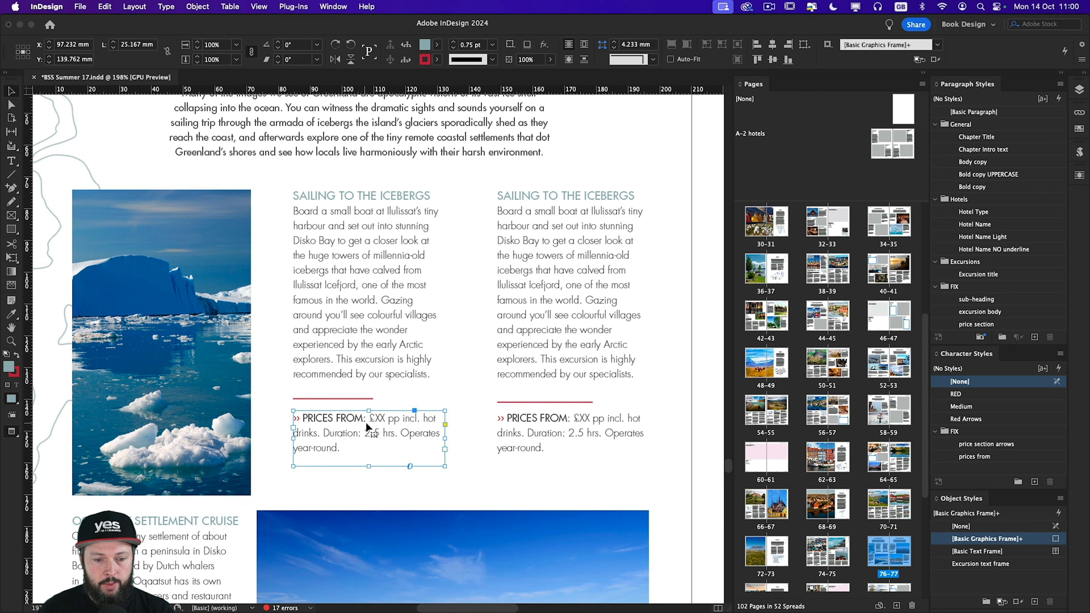
pyautogui.click(559, 425)
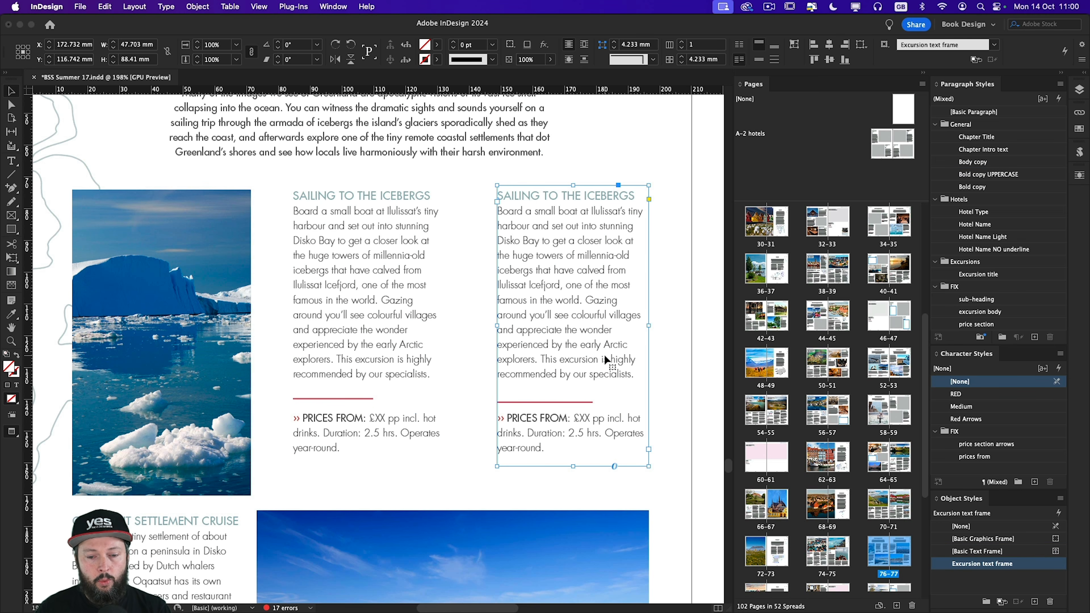
# Reset all text in the new excursion block to [Basic Paragraph] and leave text editing
pyautogui.doubleClick(599, 339)
pyautogui.press('super+a')
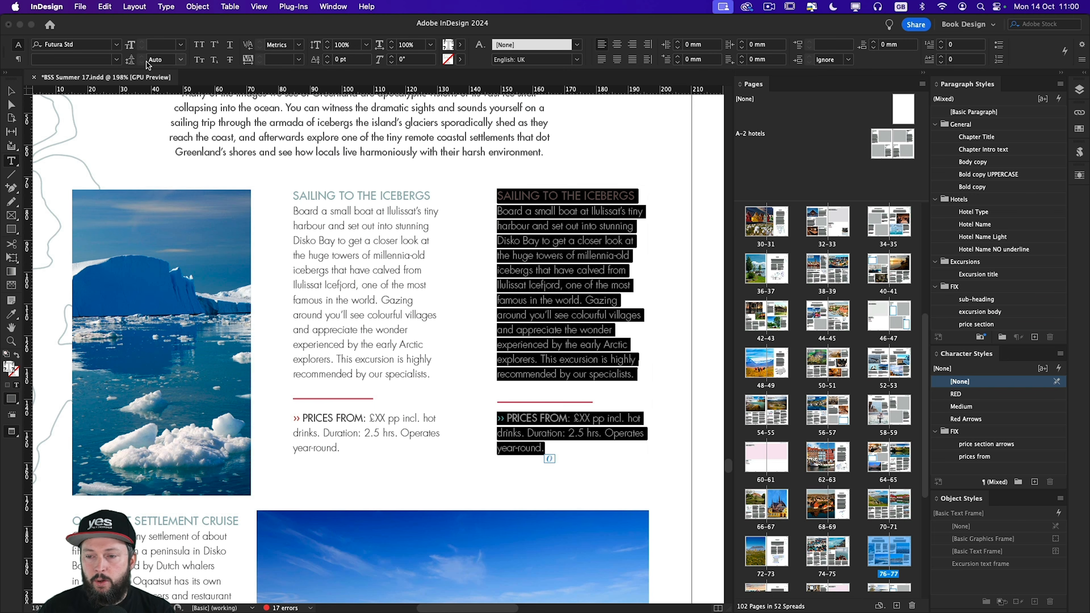
pyautogui.click(997, 112)
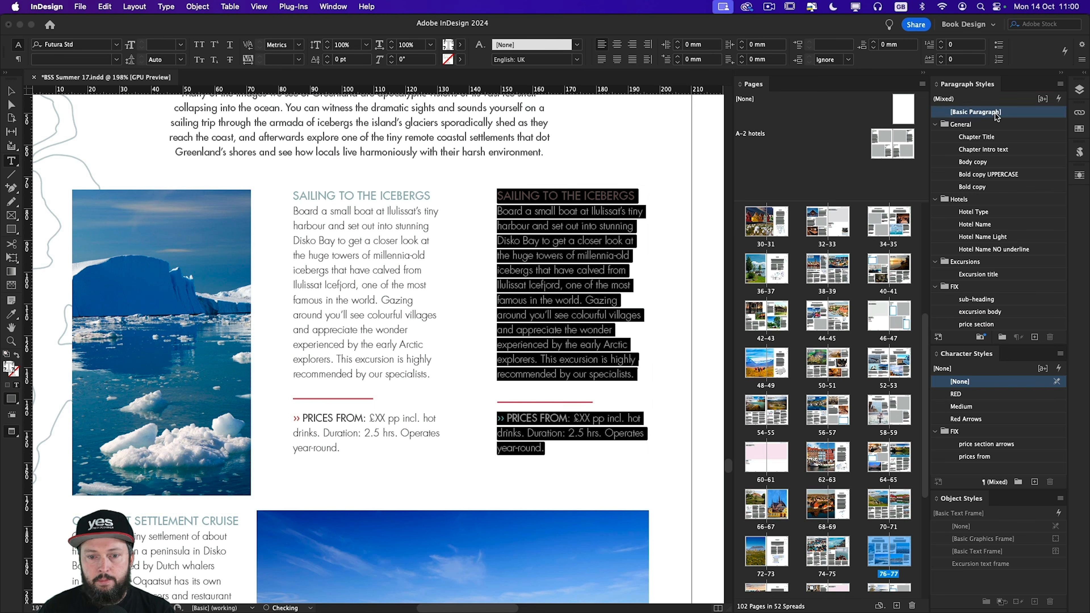
pyautogui.press('Escape')
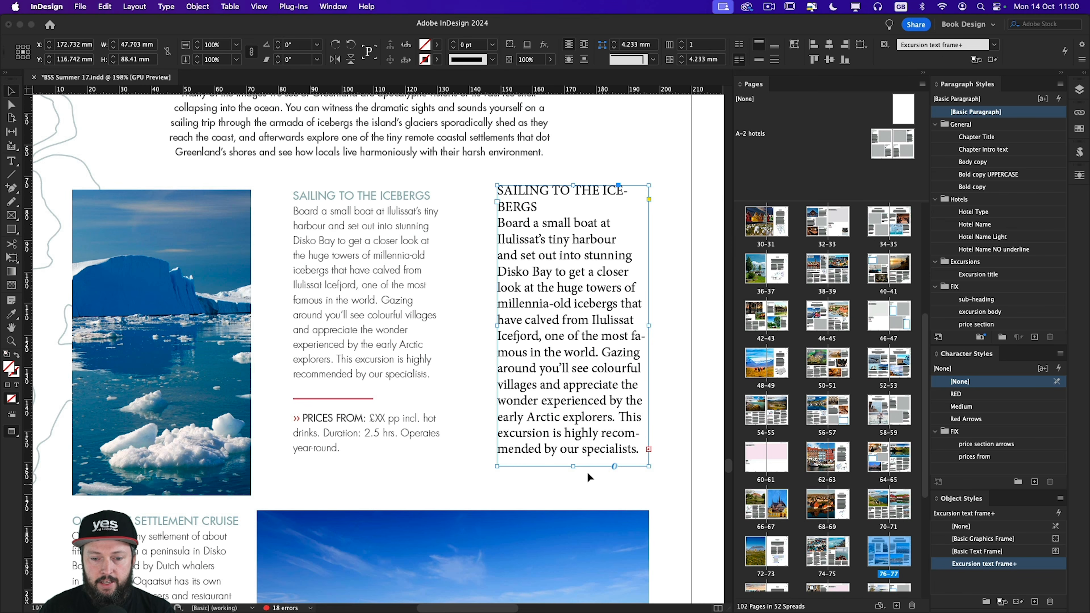
# Fit the new block's frame height to its text and clear its overrides to the "Excursion text frame" object style
pyautogui.doubleClick(574, 466)
pyautogui.scroll(-2, 651, 467)
pyautogui.hscroll(1, 651, 467)
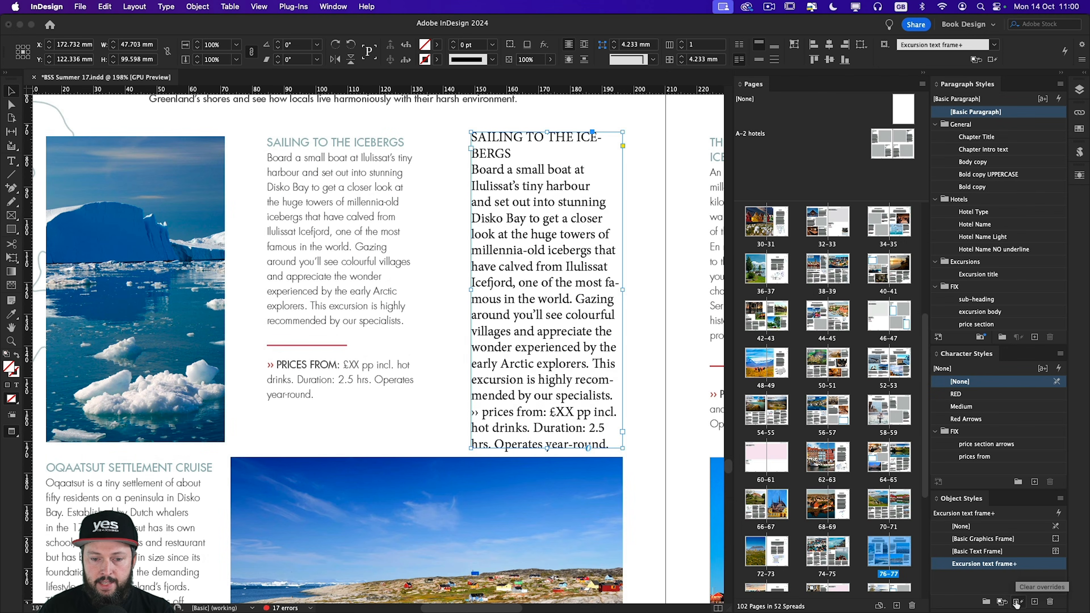
pyautogui.click(1017, 602)
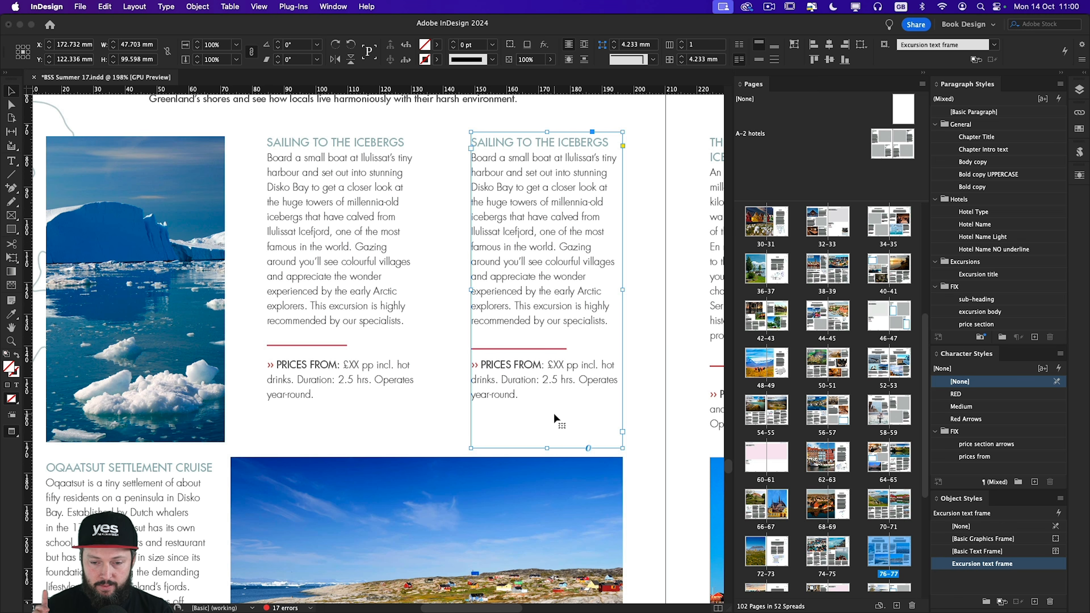
# Edit the "Excursion text frame" object style so frames auto-size Height Only from the top centre
pyautogui.click(631, 408)
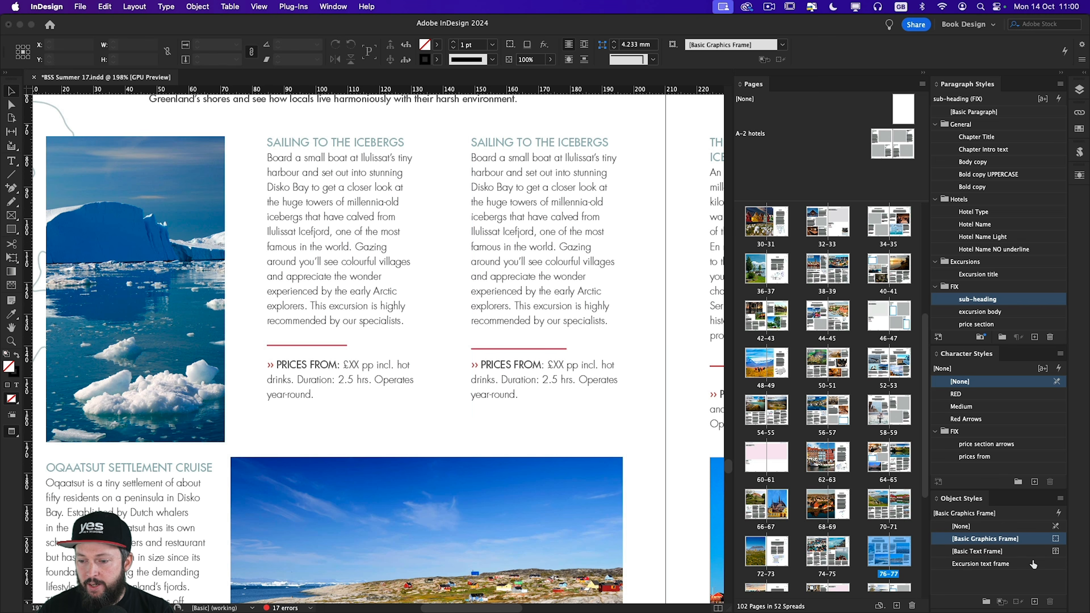
pyautogui.rightClick(1028, 566)
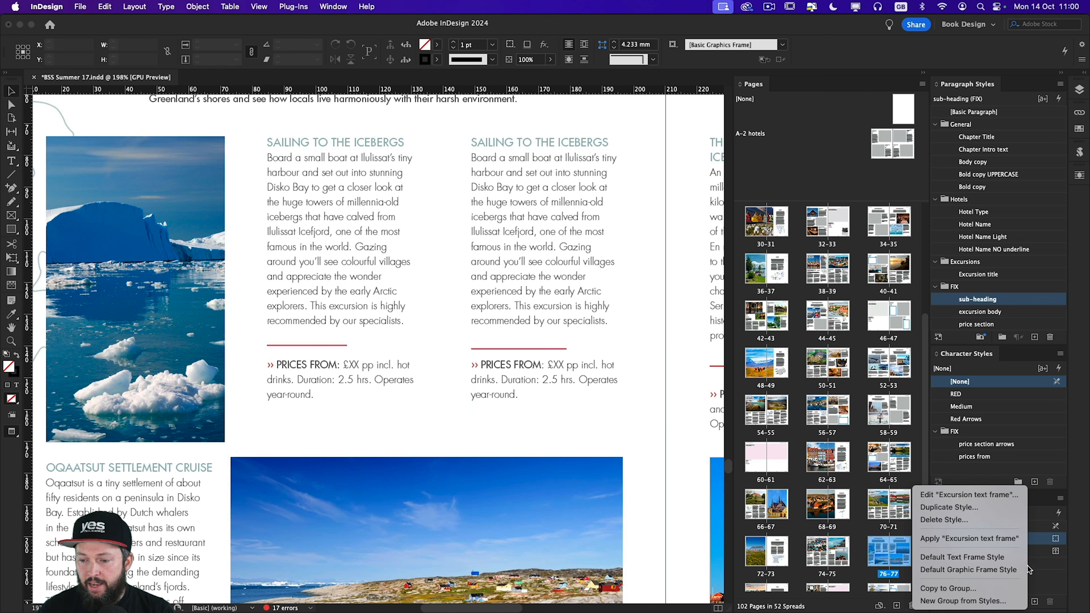
pyautogui.click(987, 495)
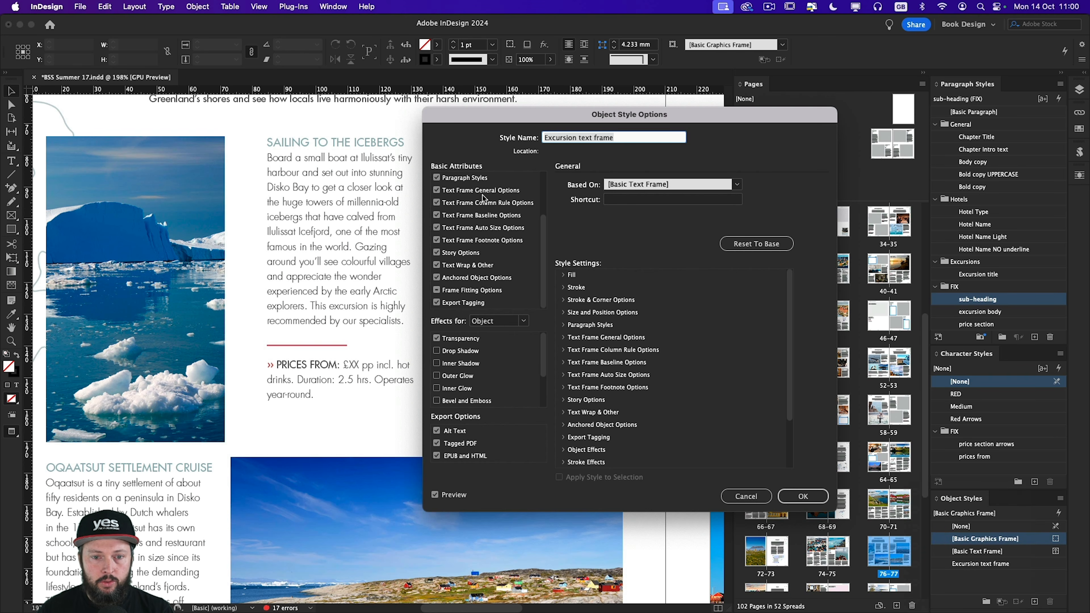
pyautogui.click(472, 229)
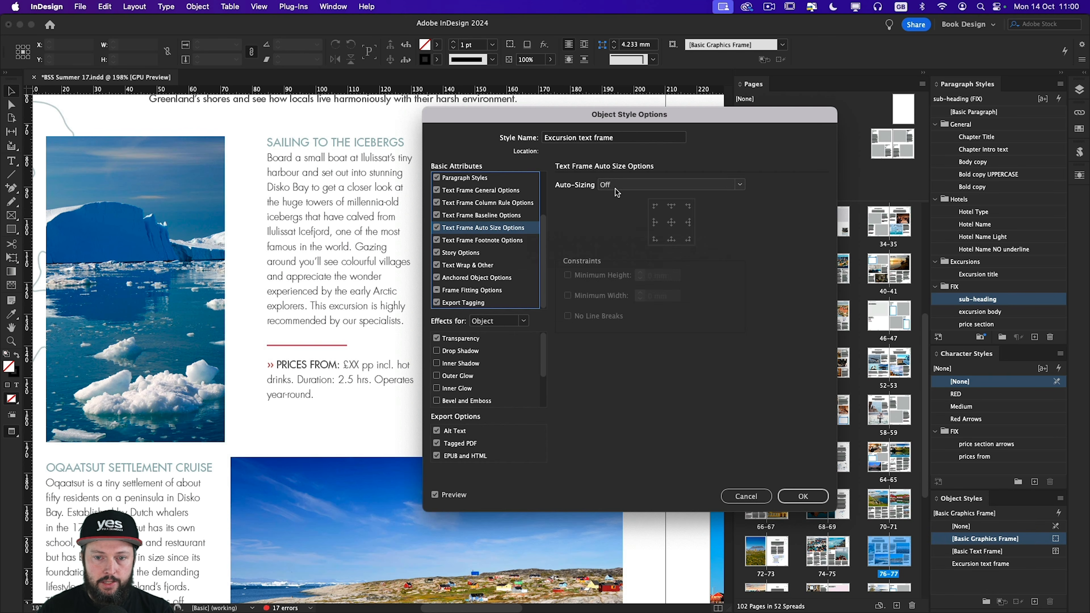
pyautogui.click(622, 187)
pyautogui.click(642, 209)
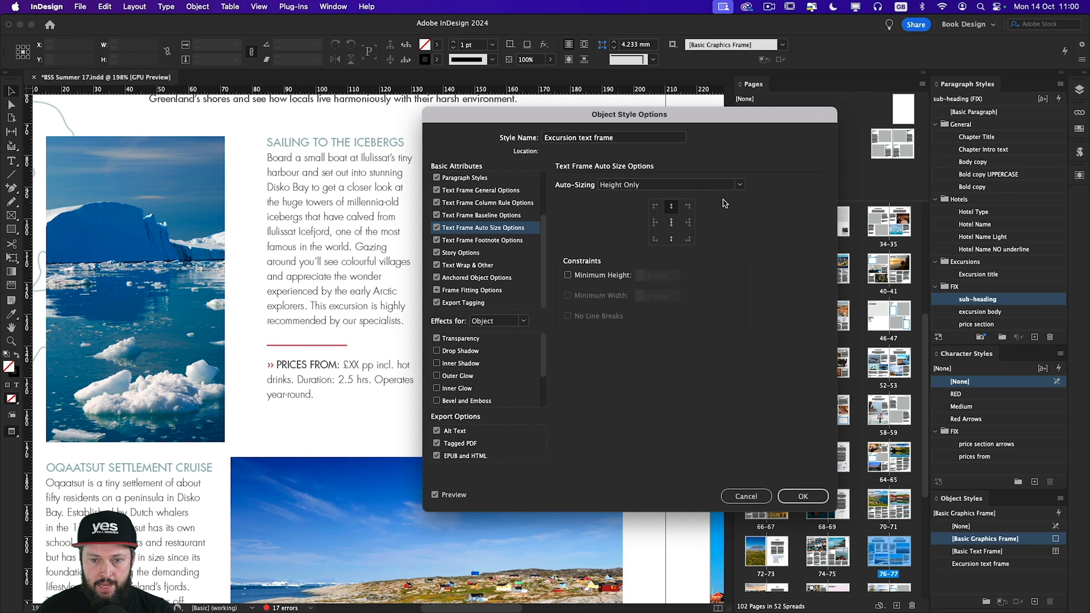
pyautogui.click(815, 497)
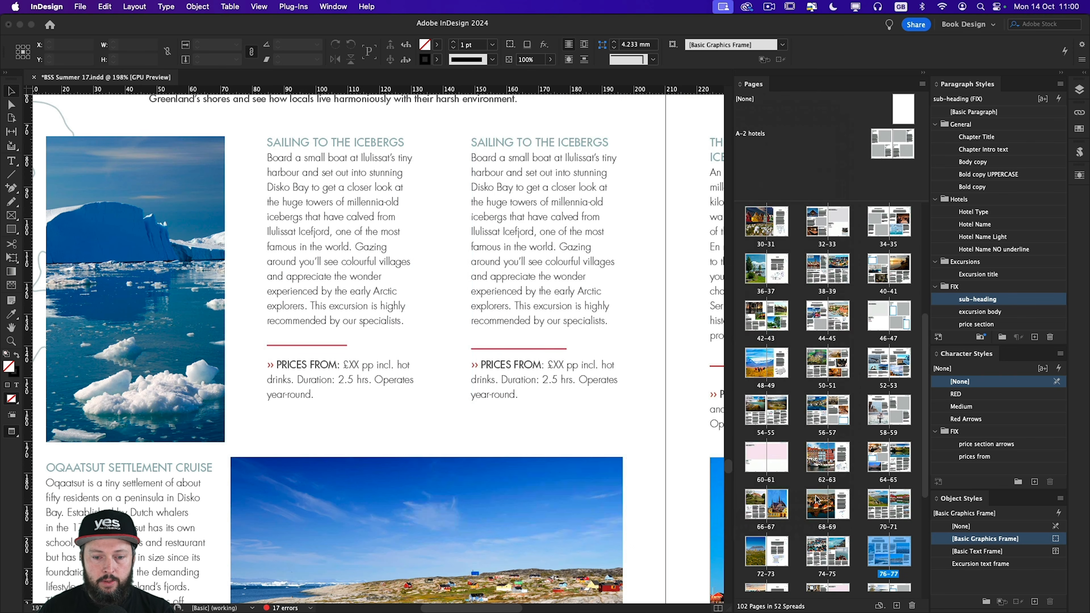
# Set the new block's object style to [None], apply [Basic Paragraph] to its text and fit the frame to the content
pyautogui.click(574, 378)
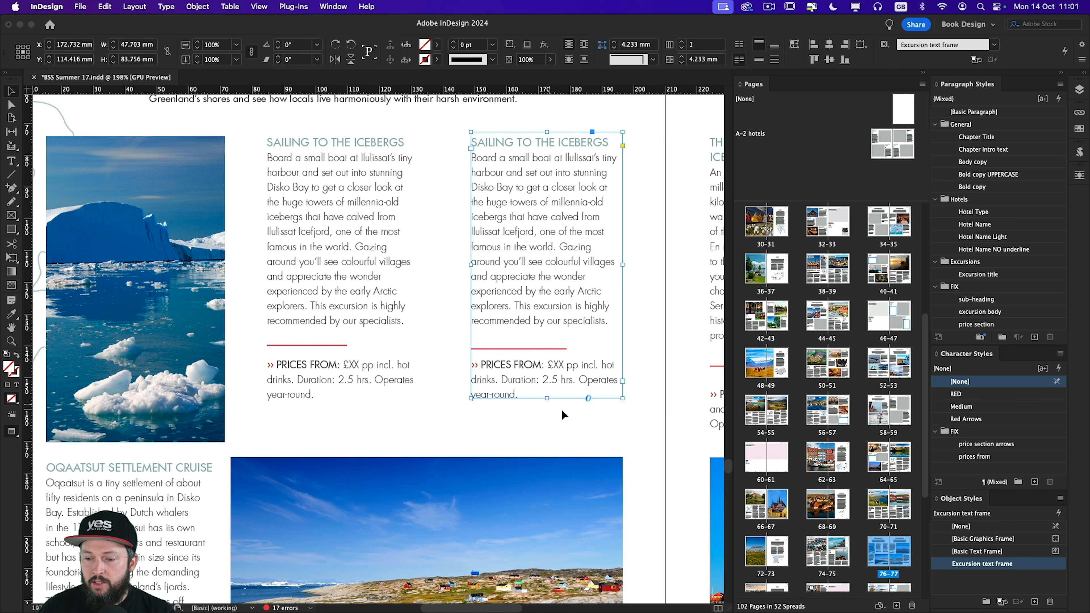
pyautogui.click(997, 529)
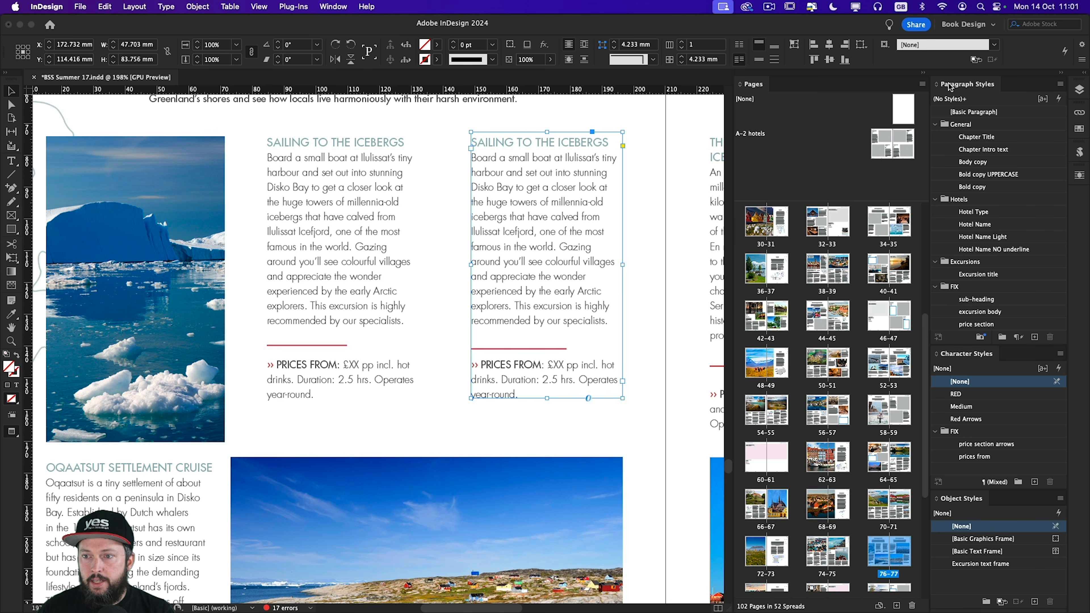
pyautogui.click(988, 112)
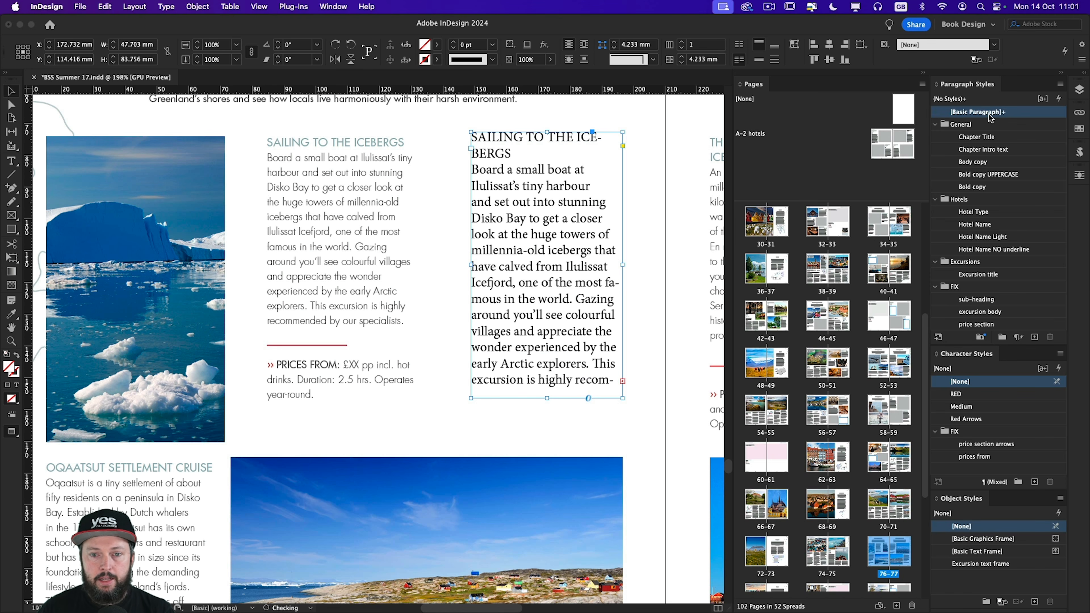
pyautogui.doubleClick(551, 397)
pyautogui.click(647, 424)
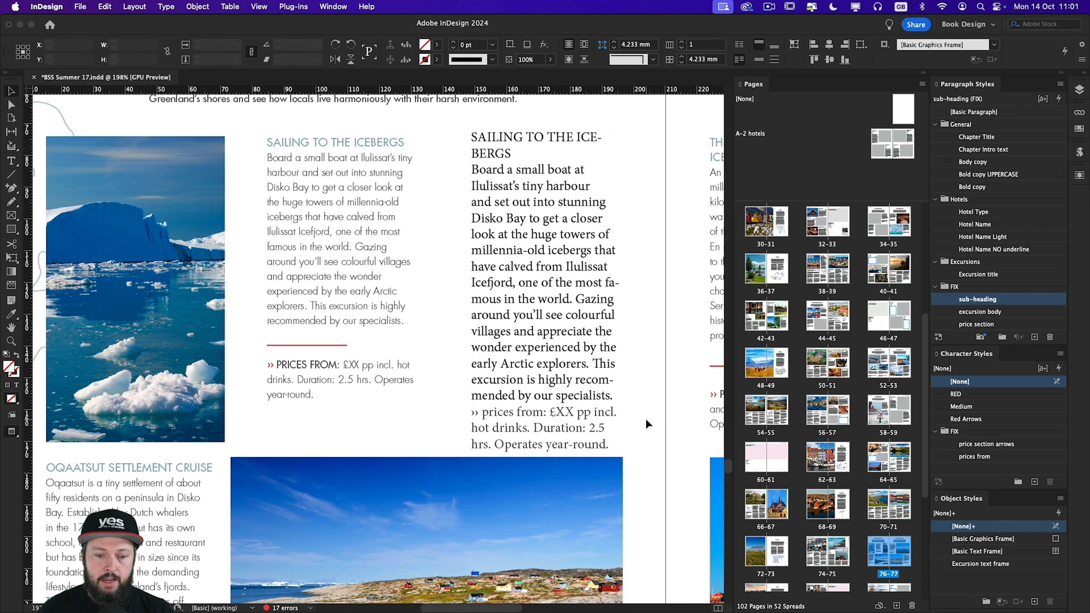
# Clear the remaining formatting overrides from all text in the new block and leave text editing
pyautogui.doubleClick(603, 429)
pyautogui.press('super+a')
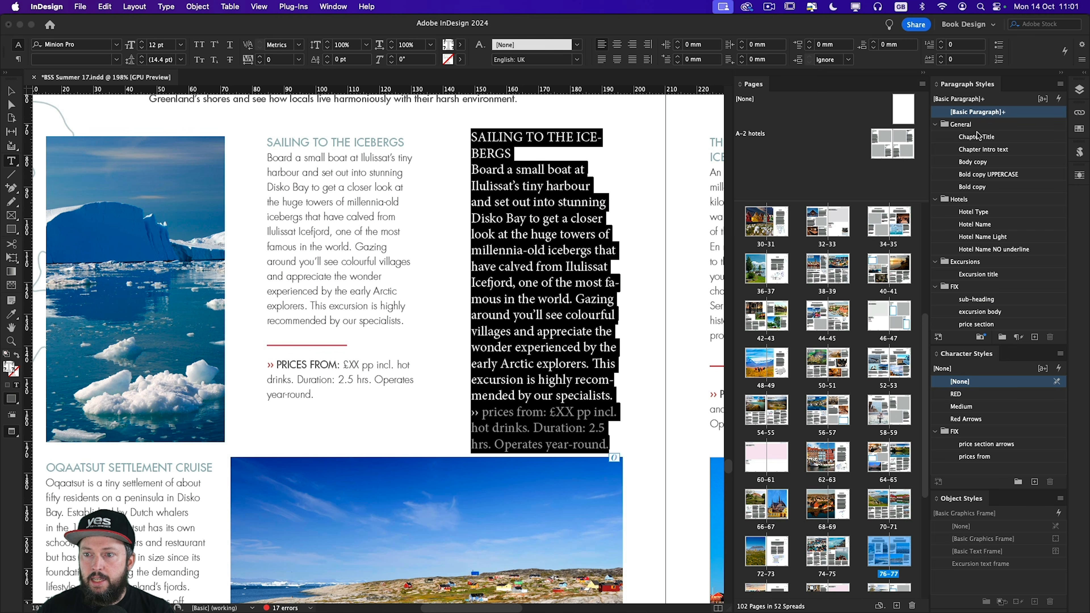
pyautogui.click(1020, 336)
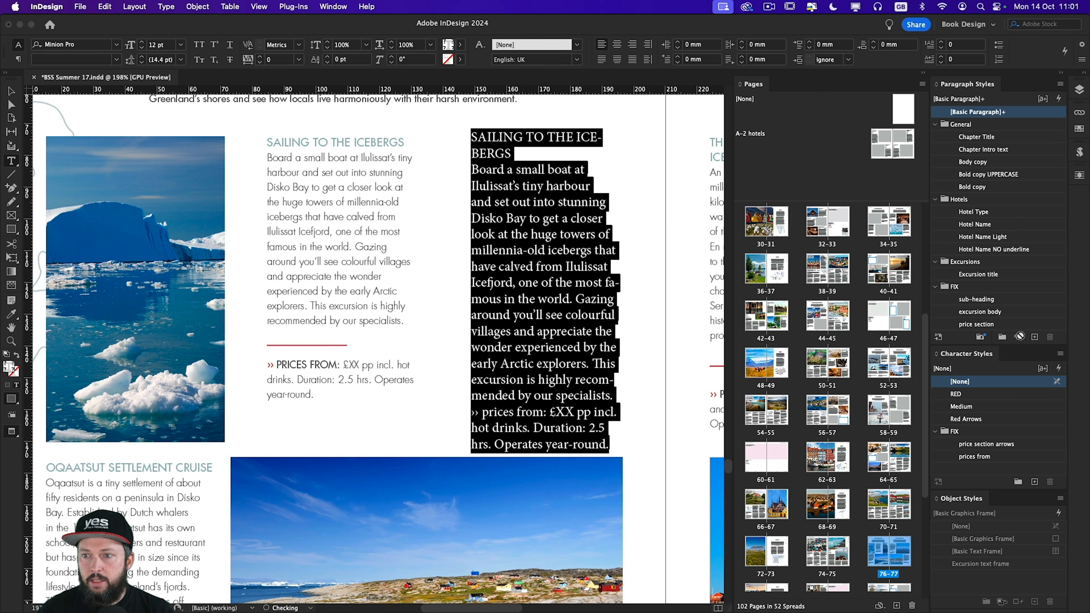
pyautogui.press('Escape')
# Apply the "Excursion text frame" object style to the unformatted new block
pyautogui.click(631, 401)
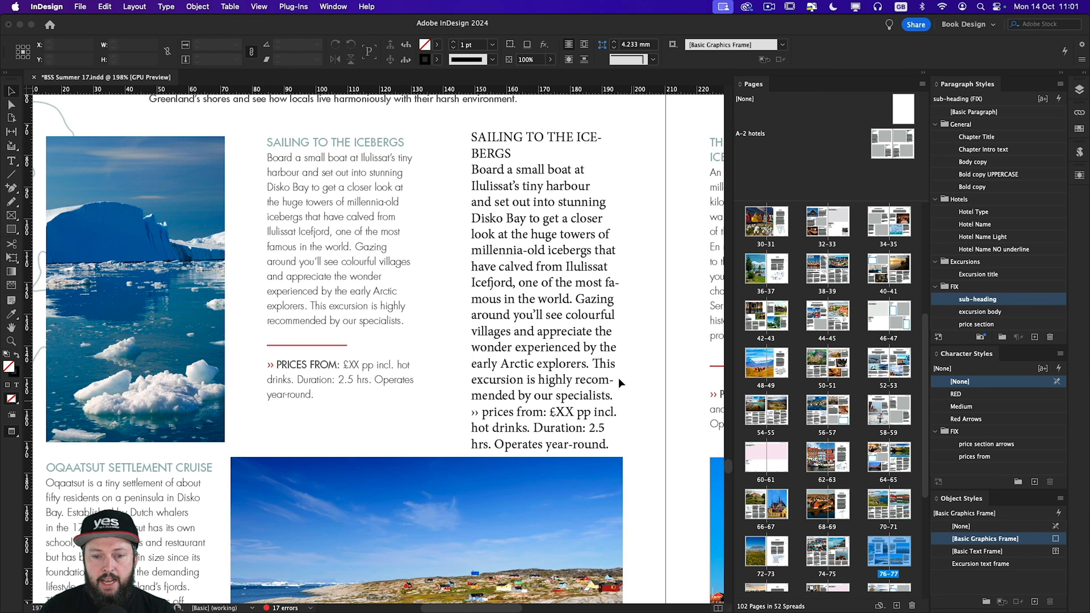
pyautogui.click(581, 315)
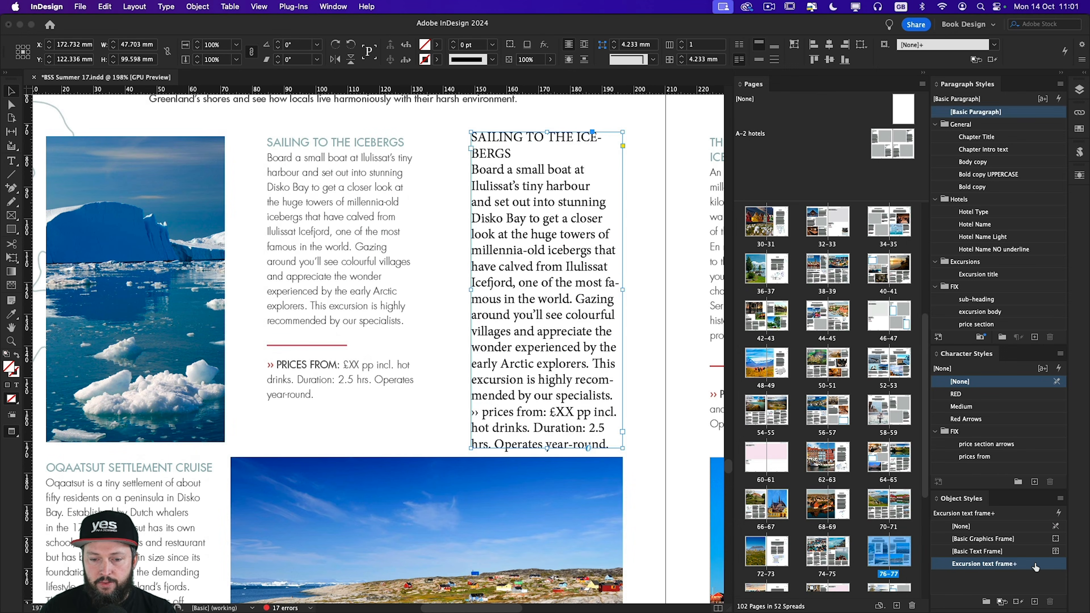
pyautogui.click(1036, 566)
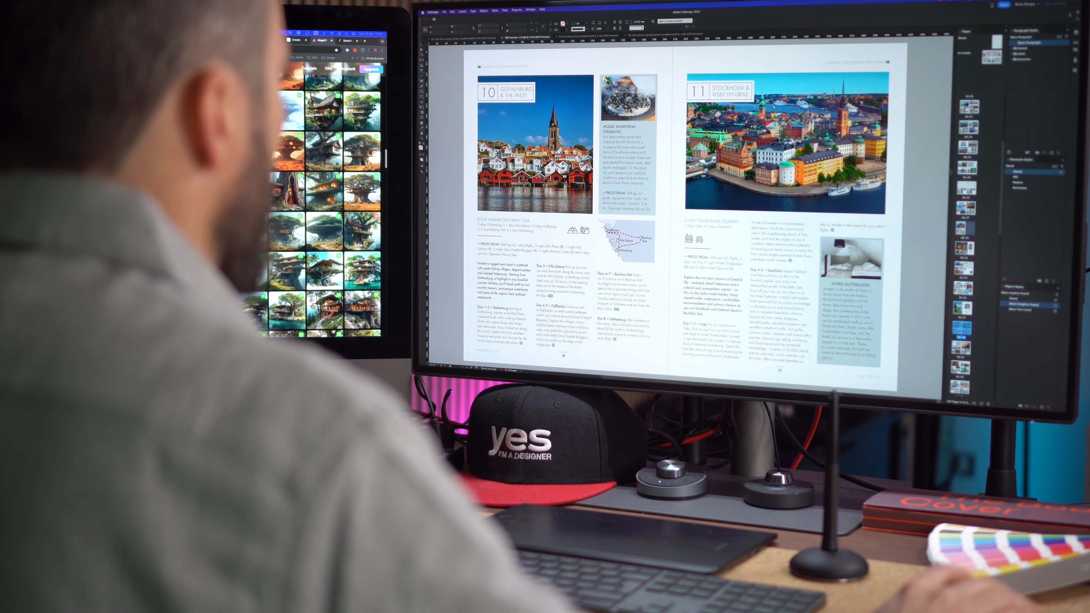
pyautogui.press('w')
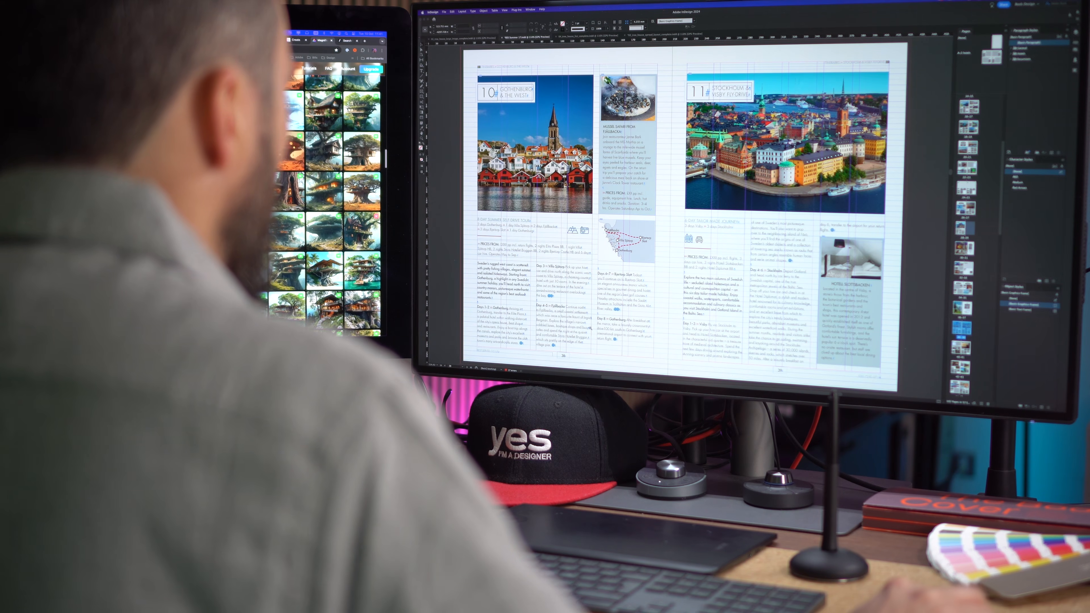
pyautogui.moveTo(591, 328); pyautogui.dragTo(702, 270)
pyautogui.moveTo(591, 243); pyautogui.dragTo(720, 260)
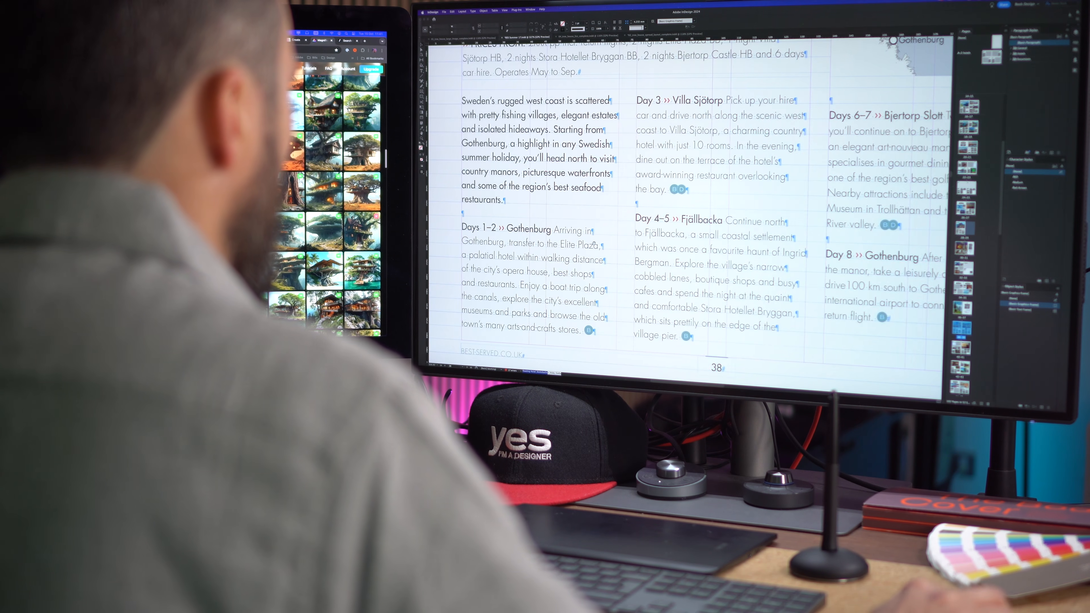
pyautogui.moveTo(594, 244); pyautogui.dragTo(614, 246)
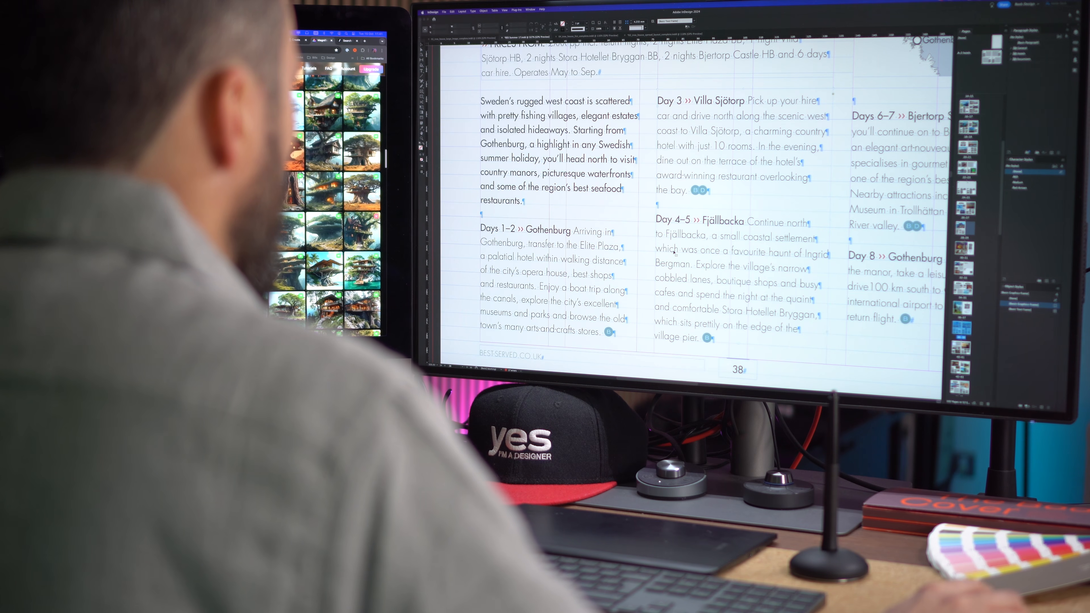